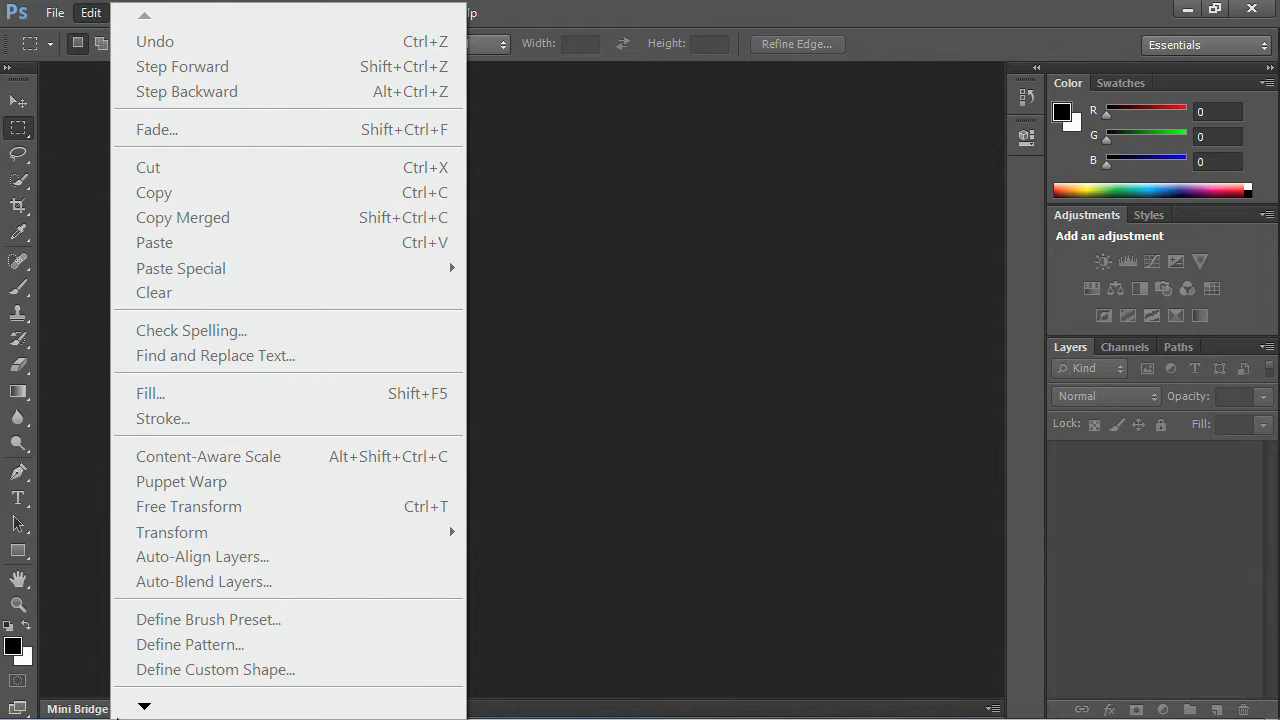
- Preview the interface color themes in the Interface preferences and keep the second-darkest gray theme
mouse_move(145, 707)
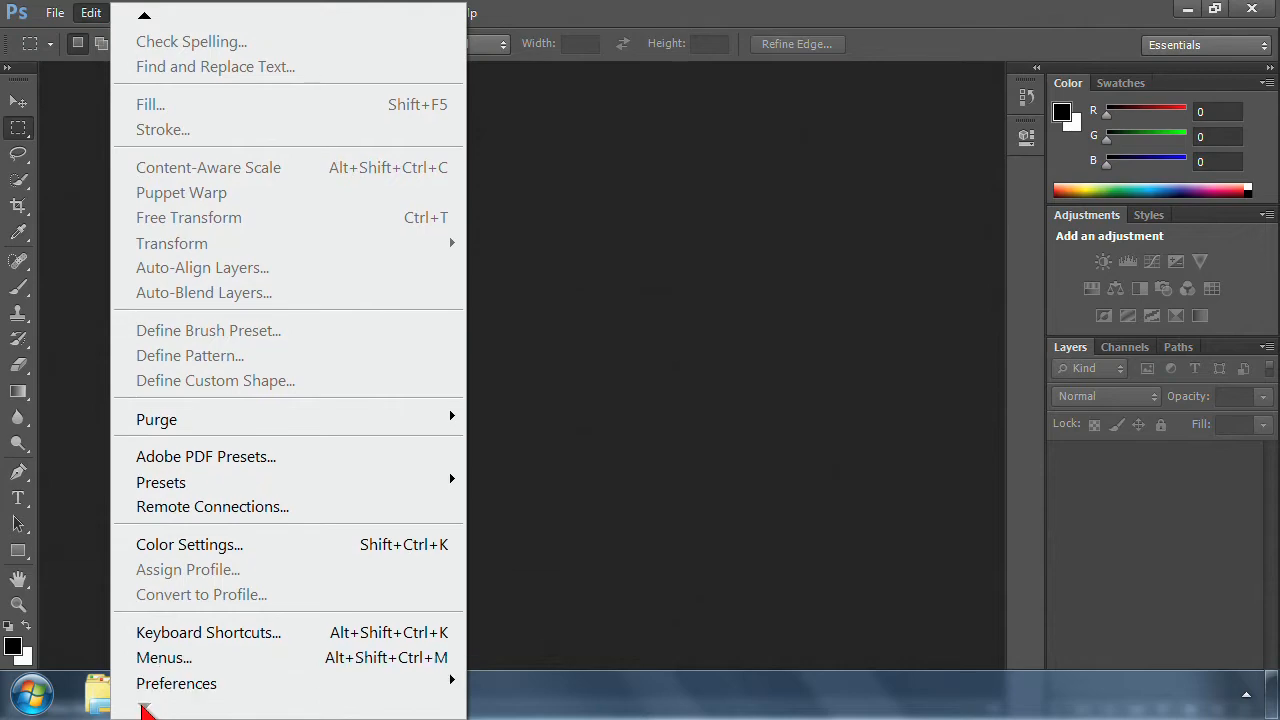
mouse_move(120, 688)
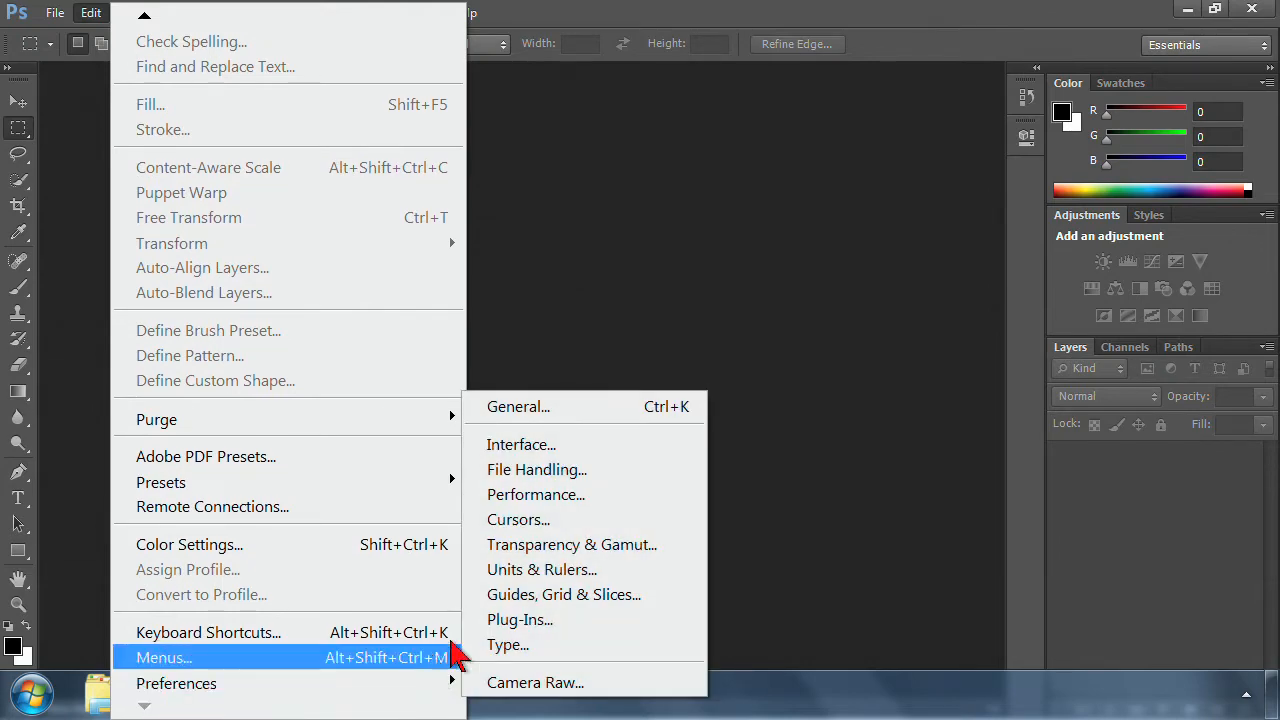
click(551, 446)
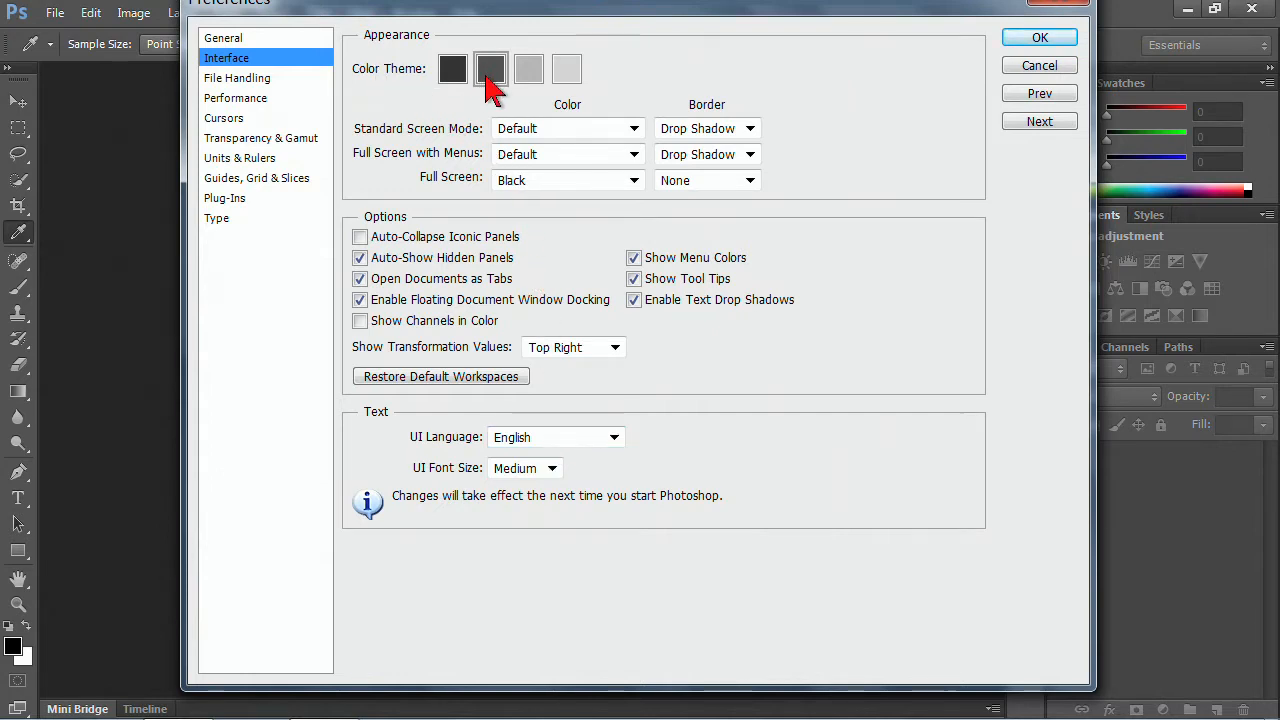
click(575, 70)
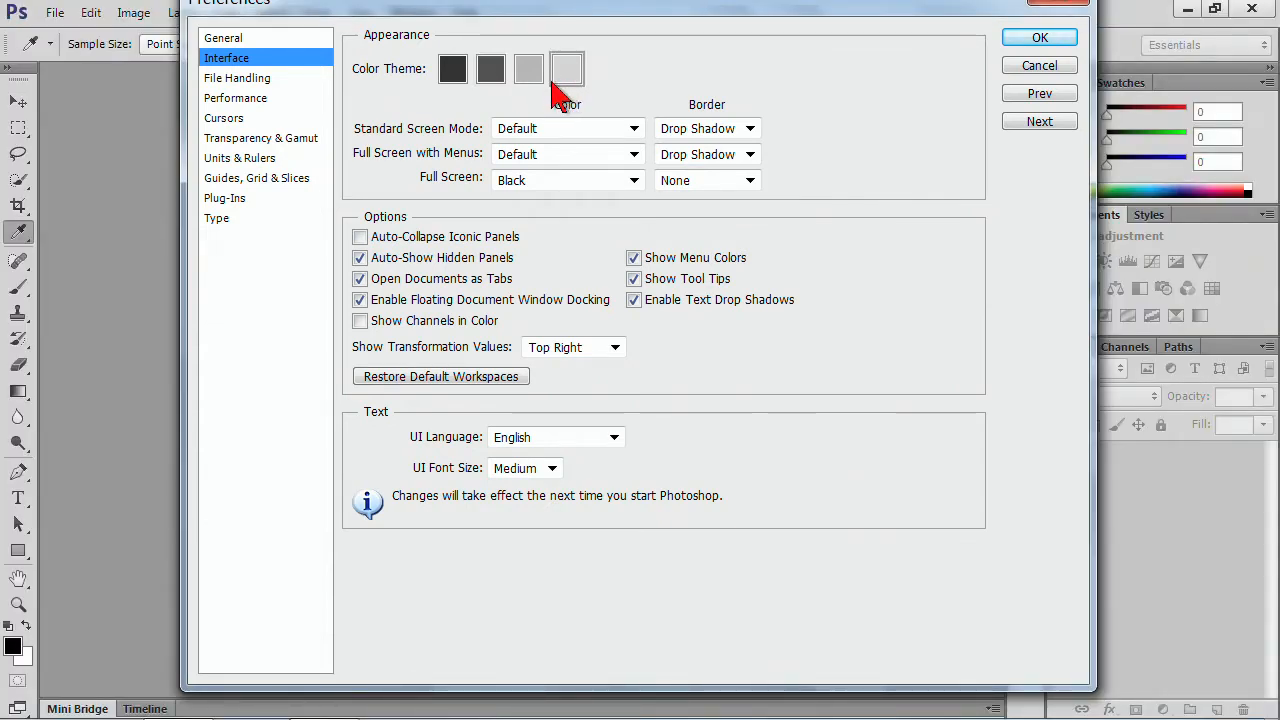
click(530, 72)
click(490, 72)
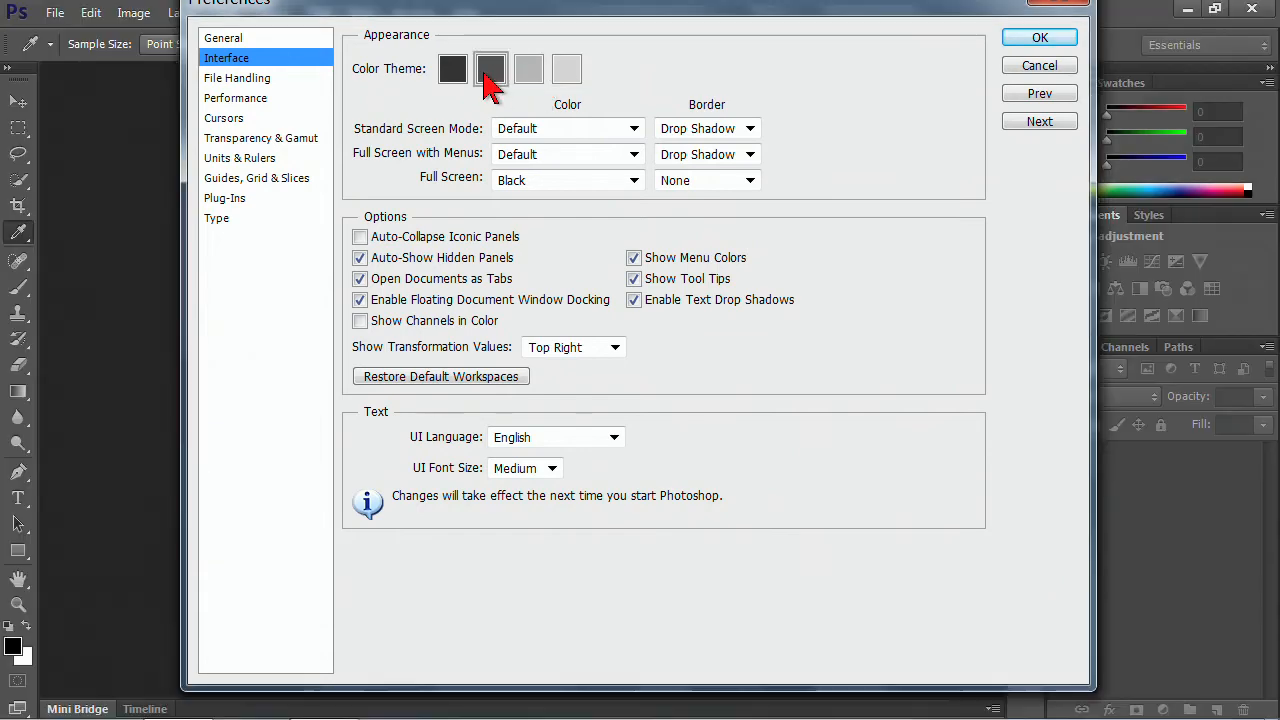
click(455, 72)
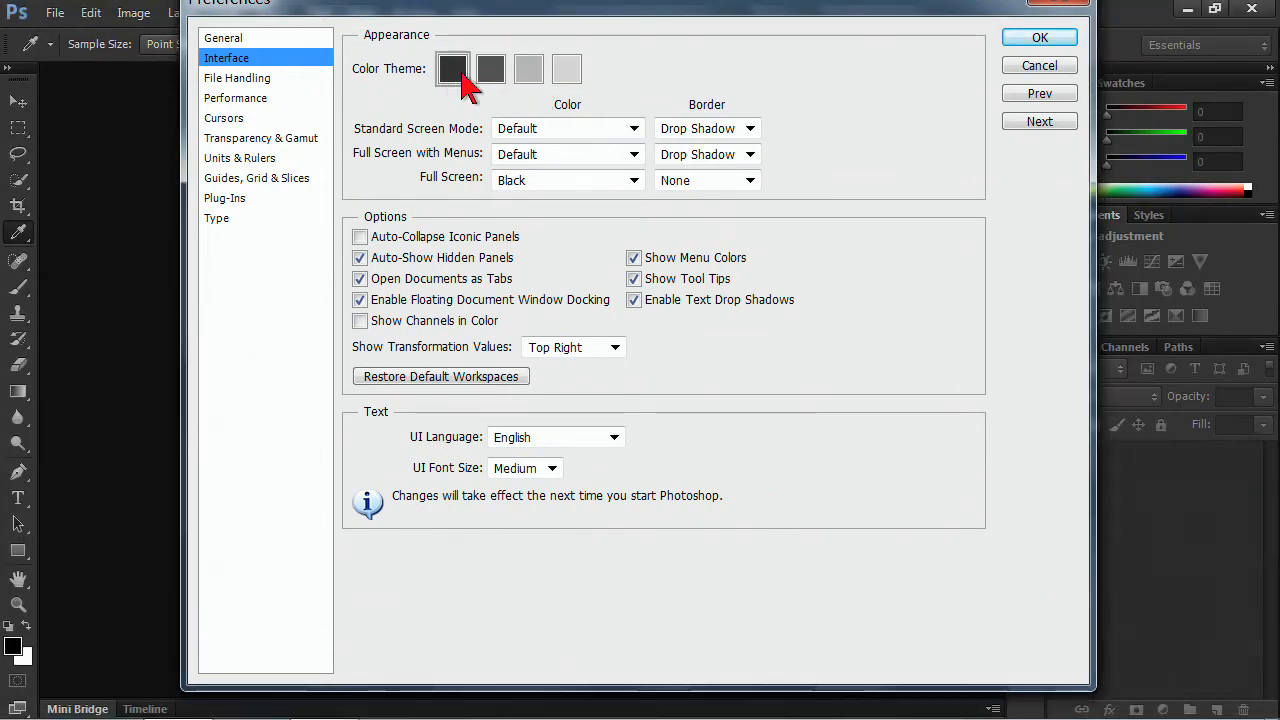
click(491, 75)
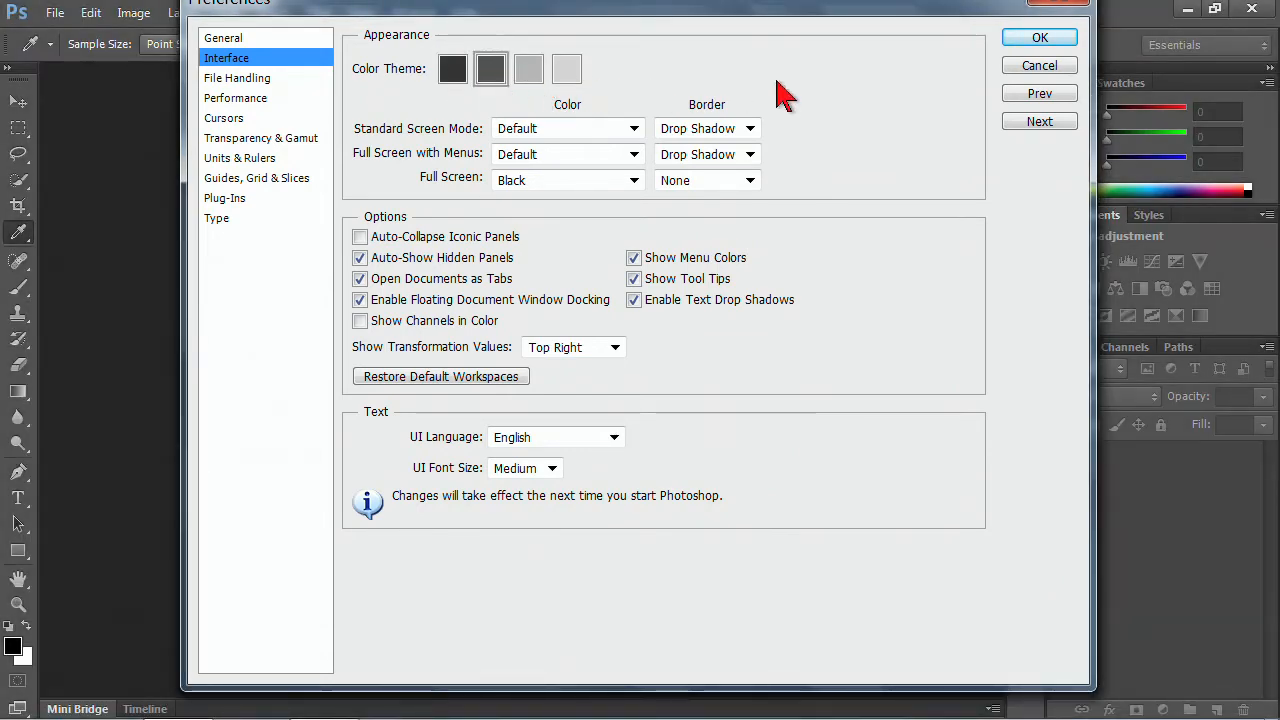
click(1040, 40)
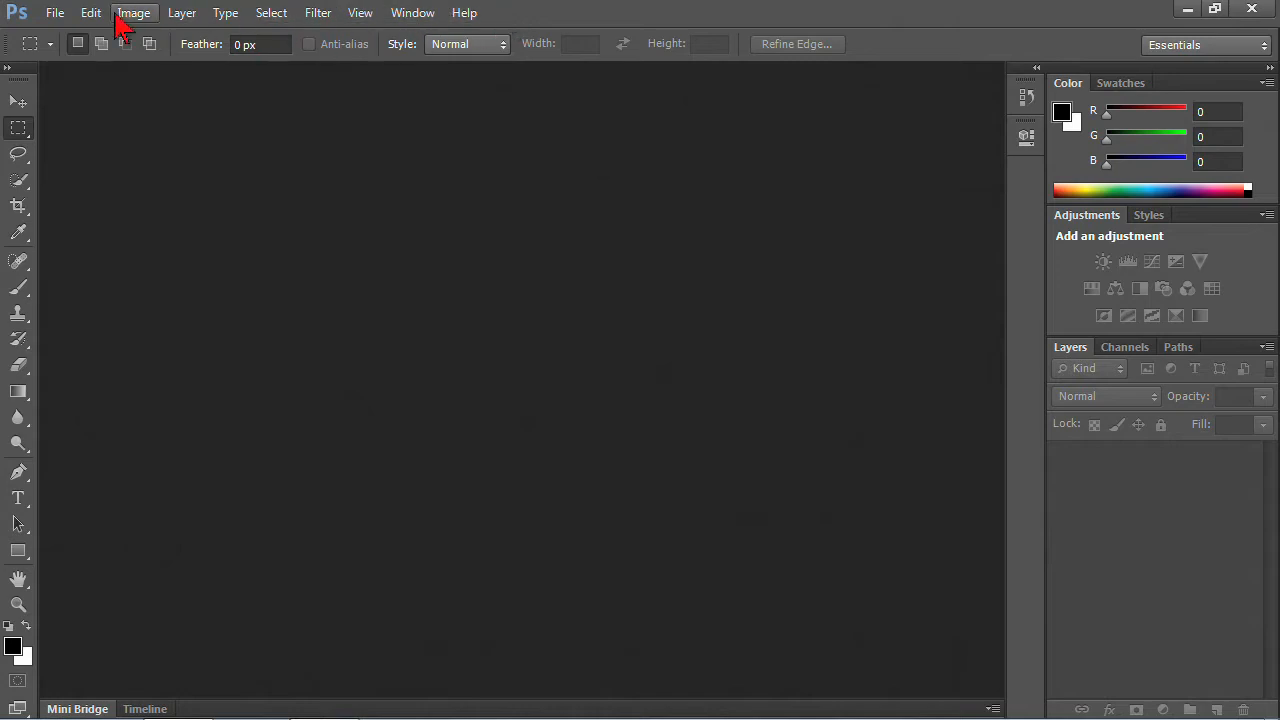
click(58, 18)
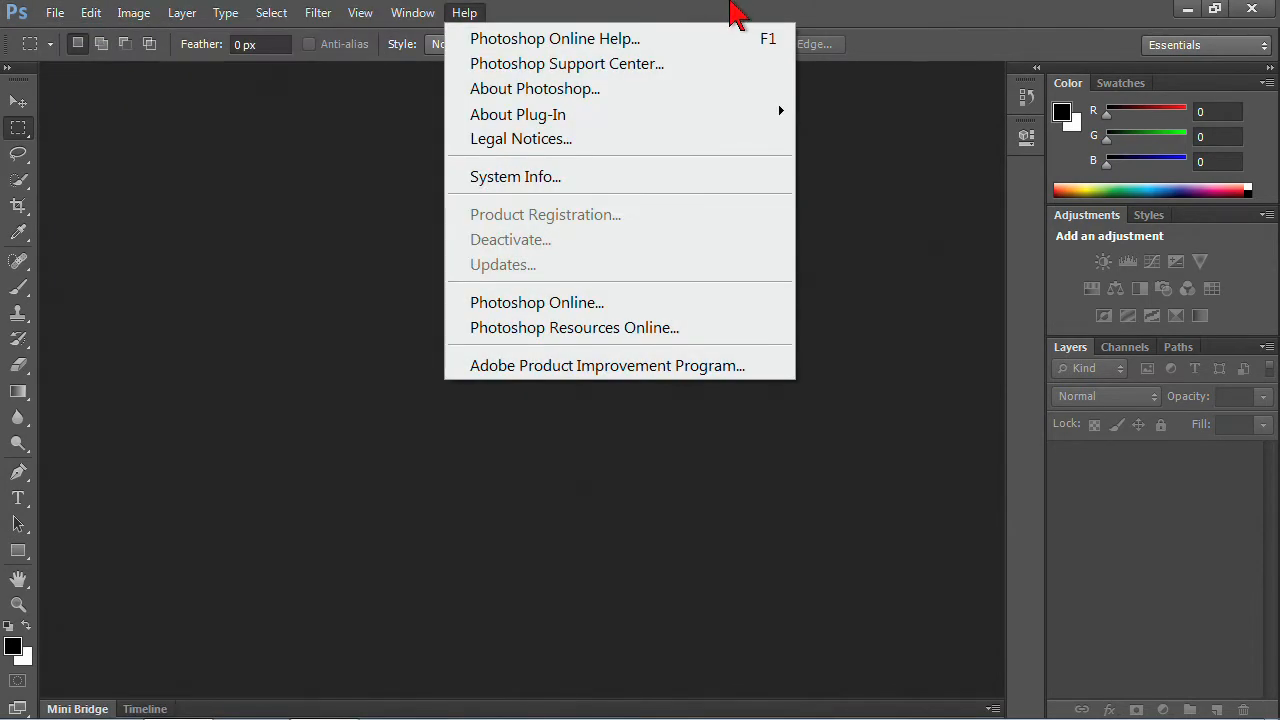
click(735, 12)
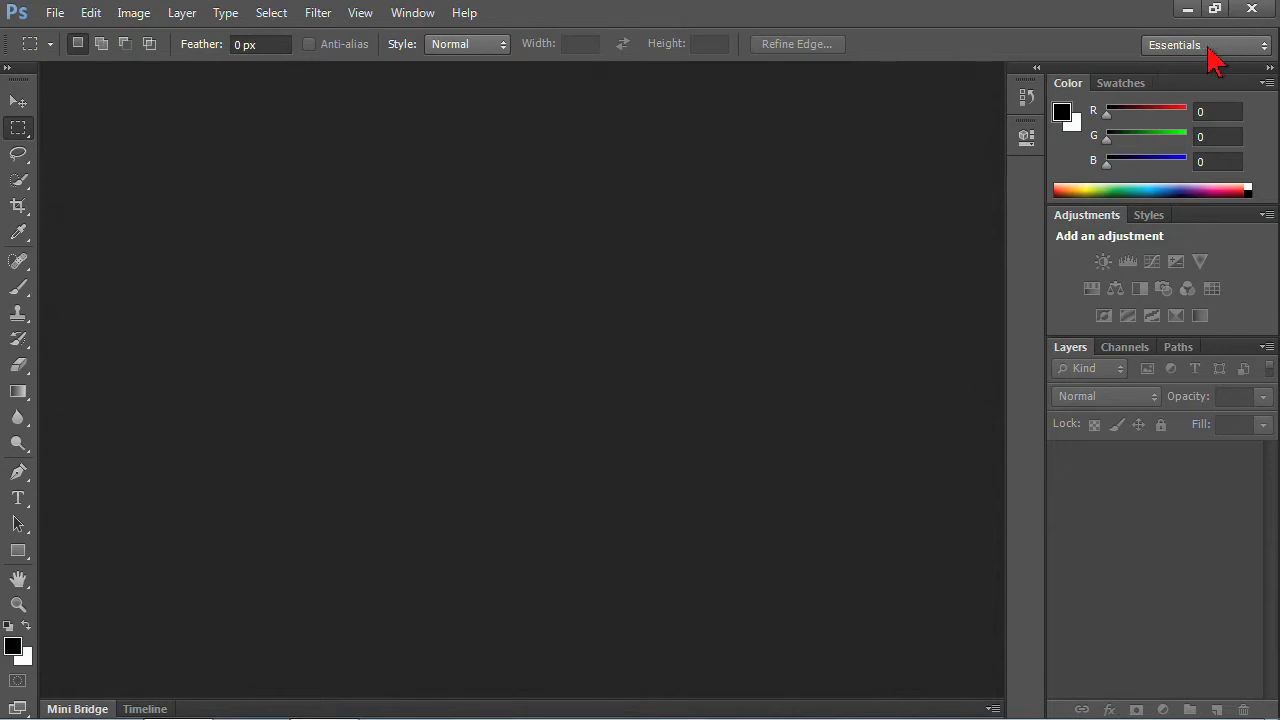
- Switch to the New in CS 6 workspace and look through the application menus for highlighted new features
click(1262, 52)
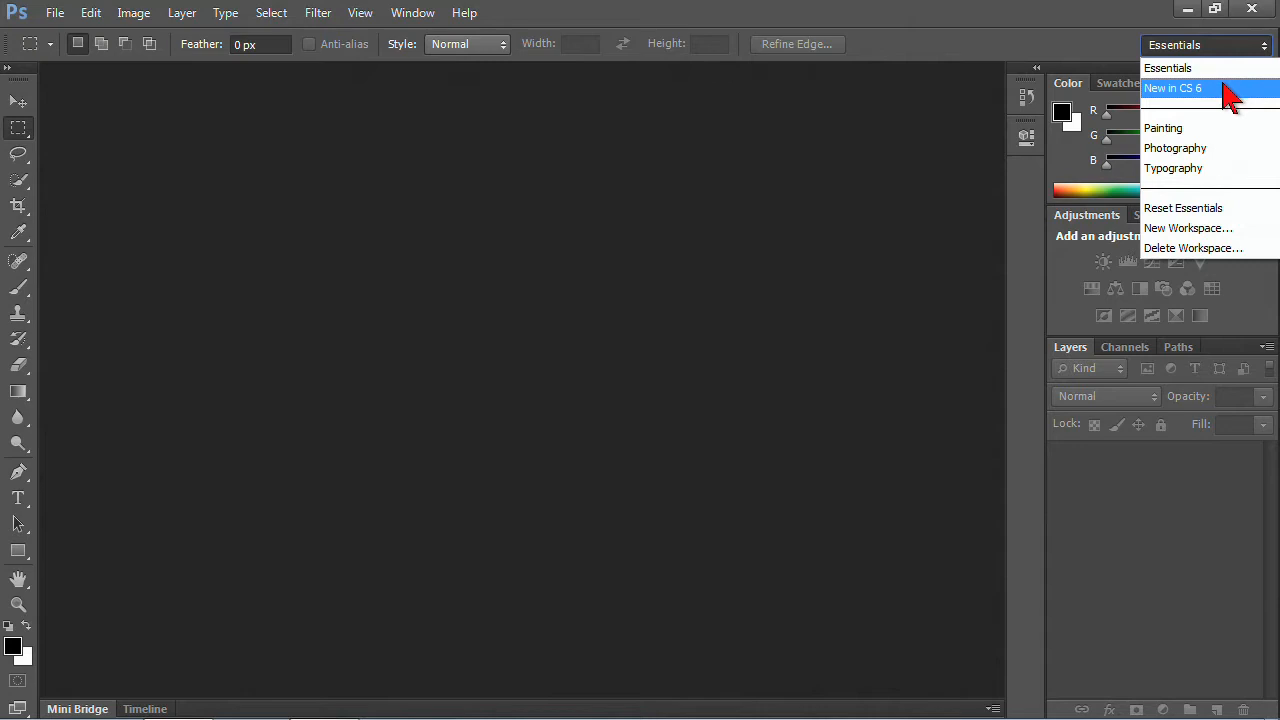
click(1168, 89)
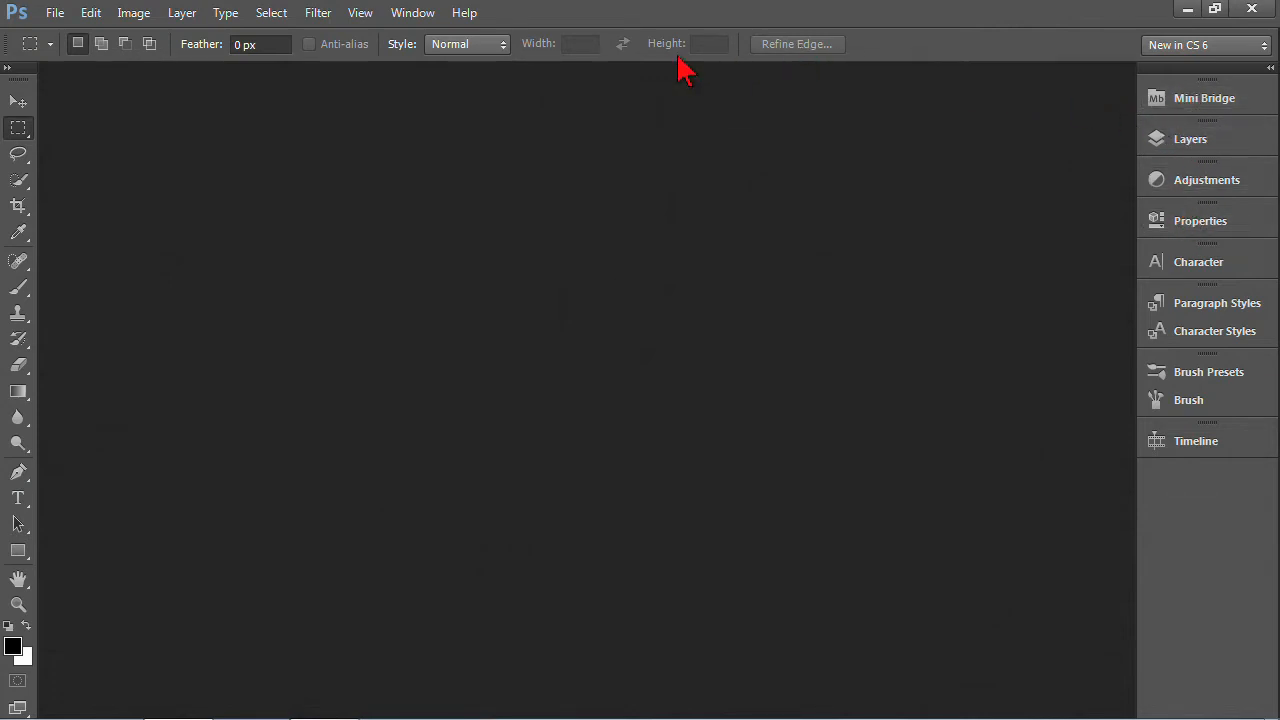
click(466, 14)
mouse_move(430, 20)
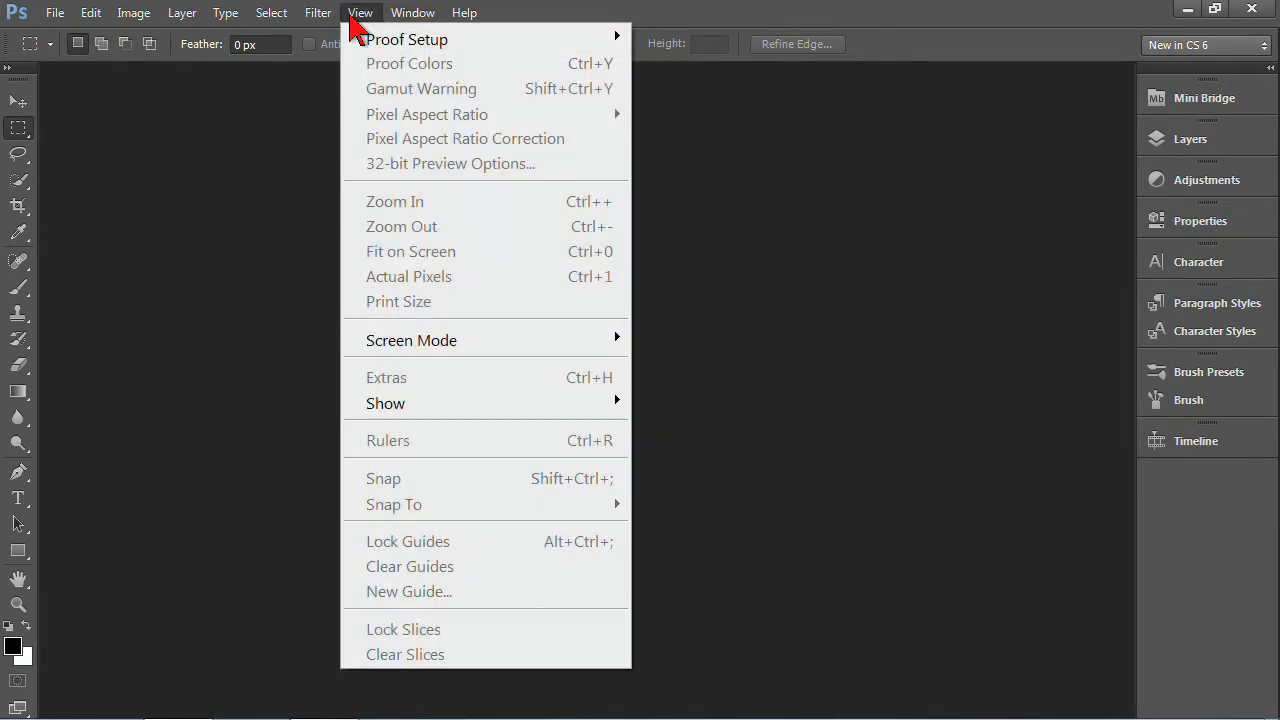
mouse_move(322, 20)
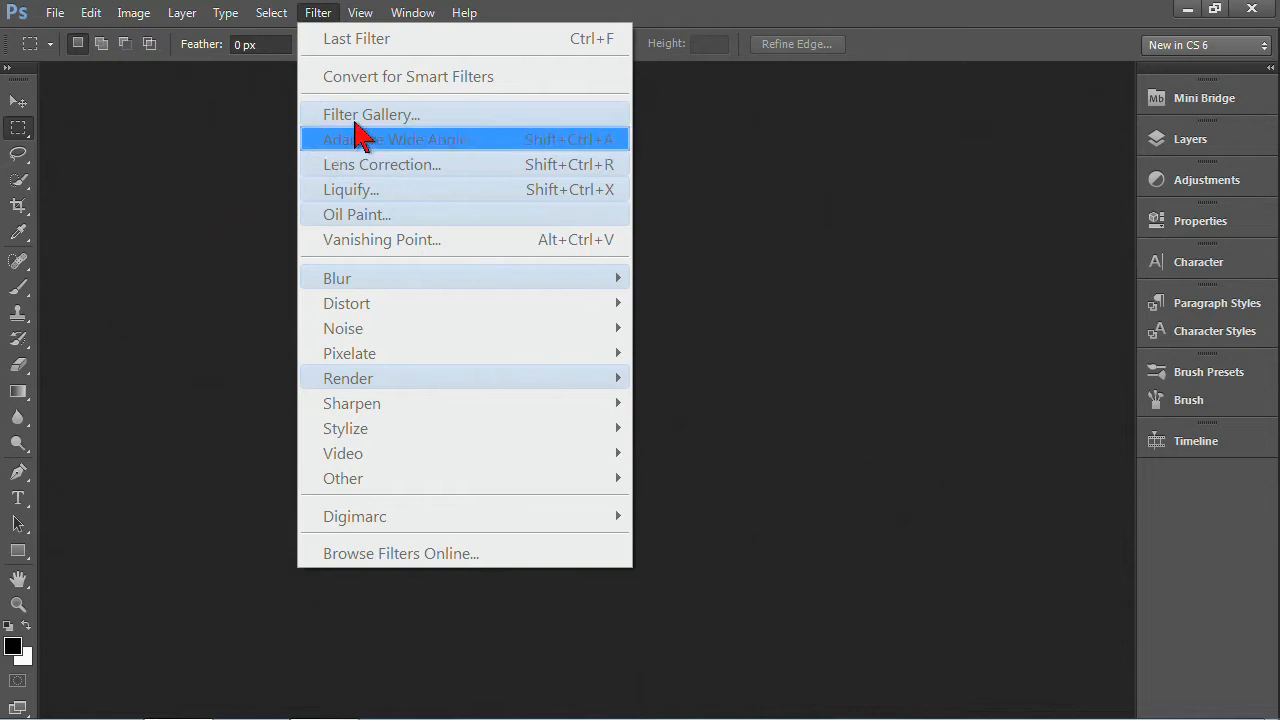
mouse_move(270, 22)
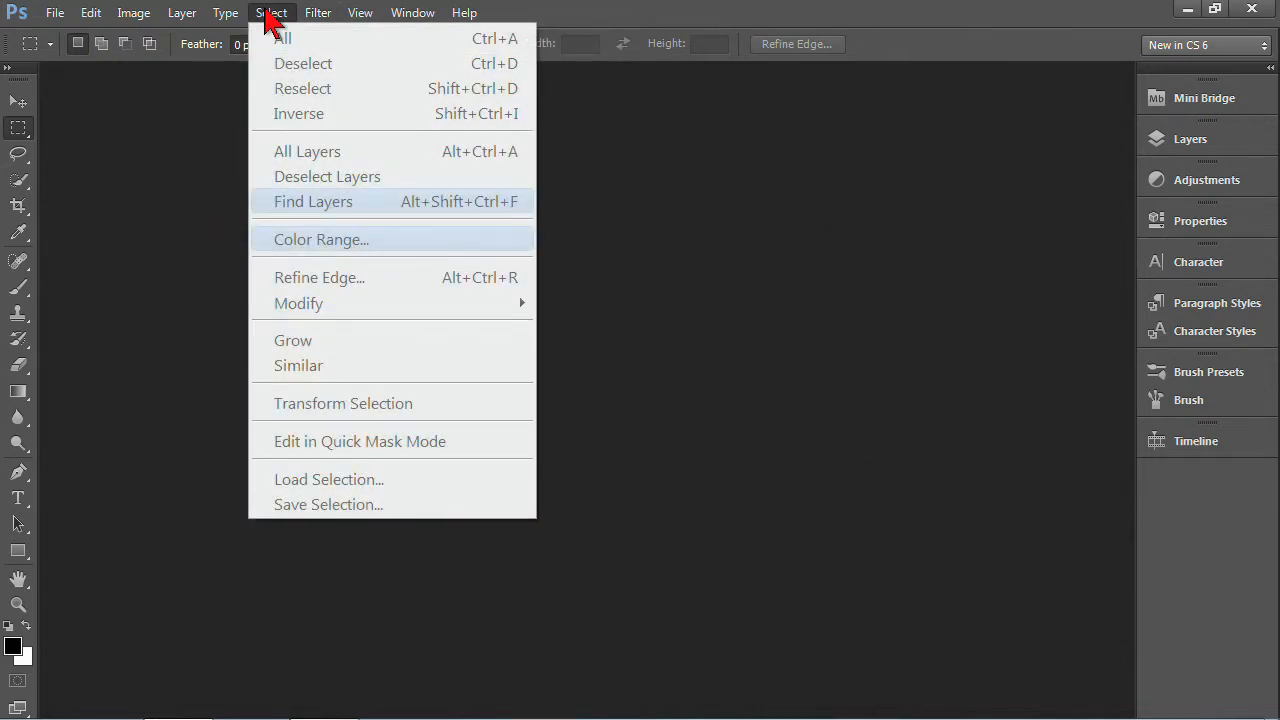
mouse_move(228, 16)
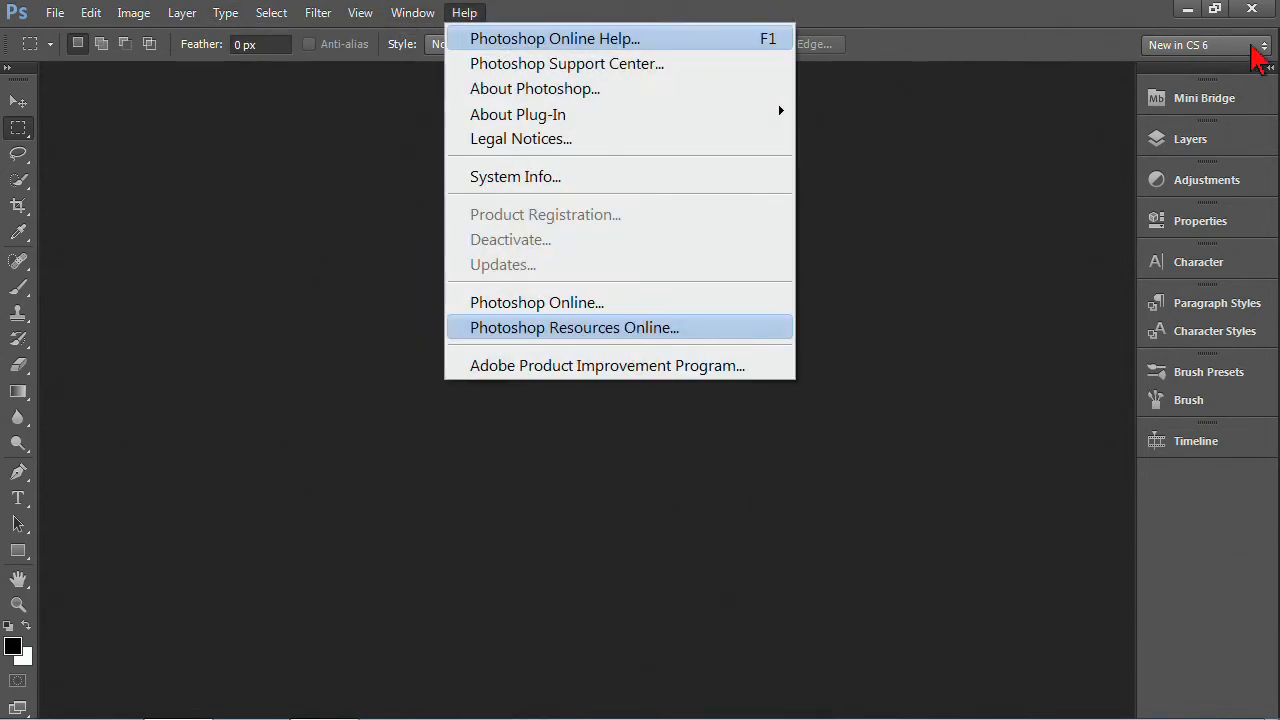
- Preview the Painting, Photography and Typography workspaces in turn and return to the Essentials workspace
click(1262, 45)
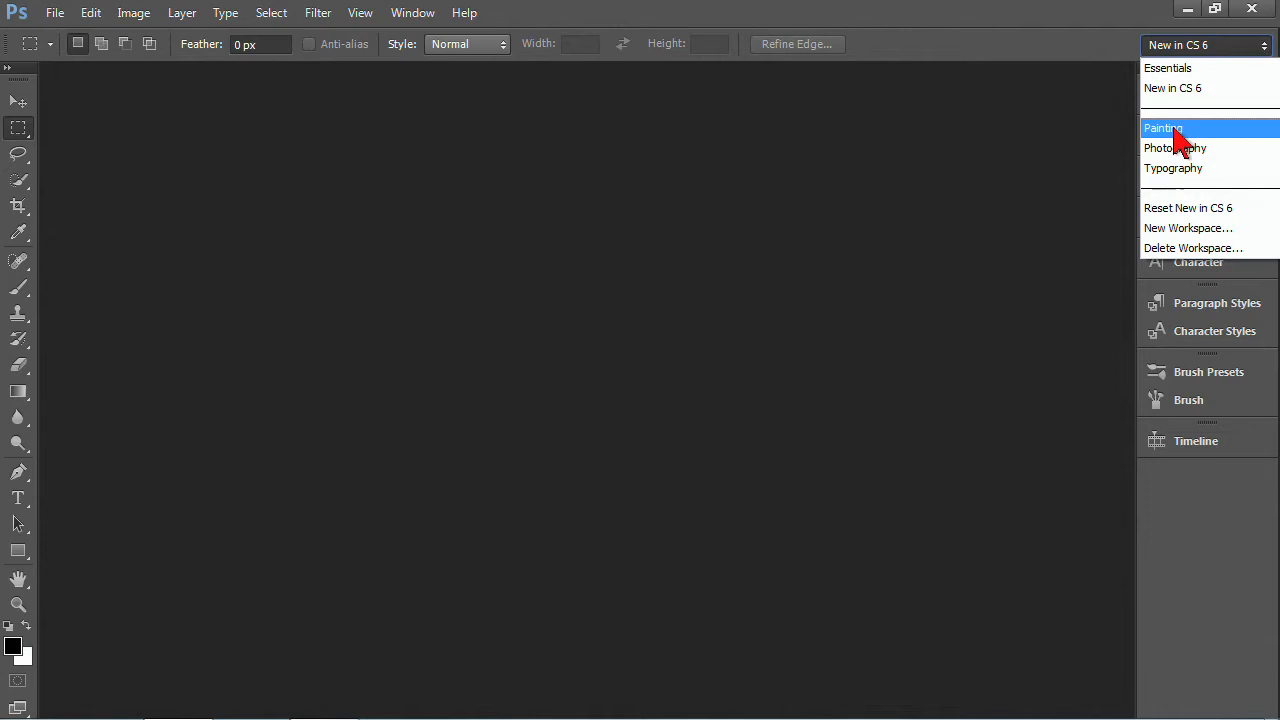
click(1193, 131)
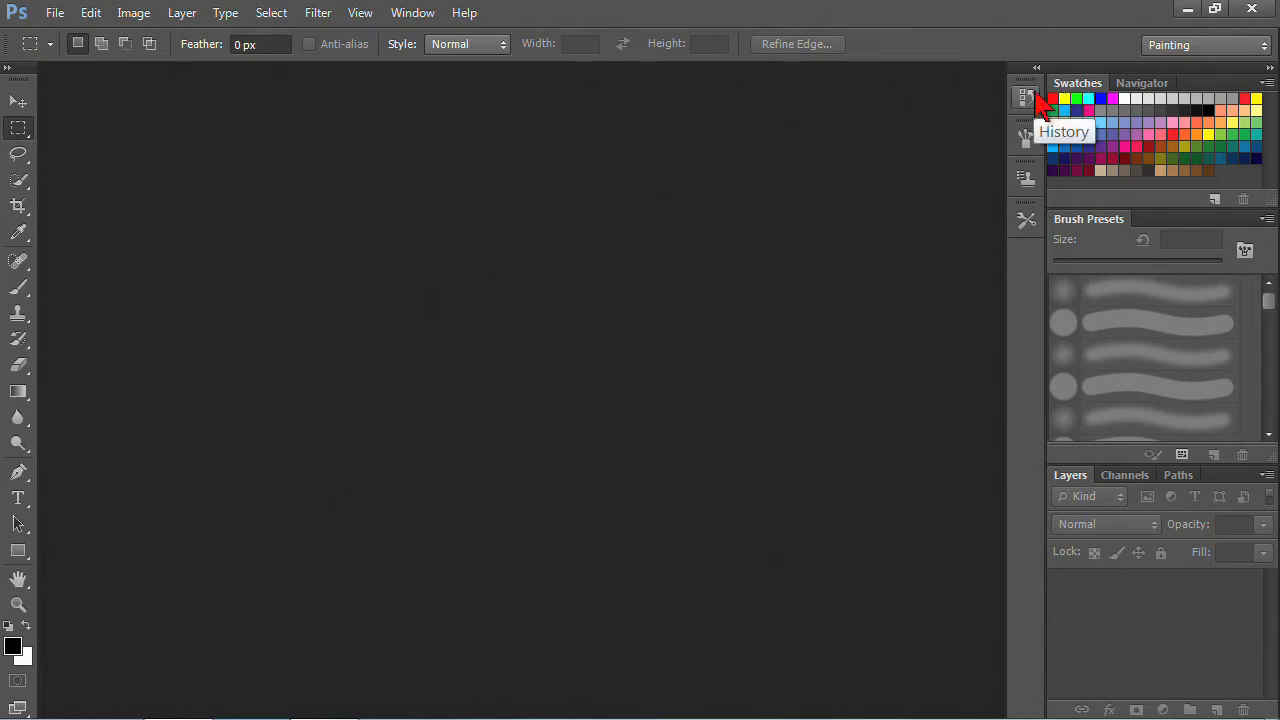
click(1246, 46)
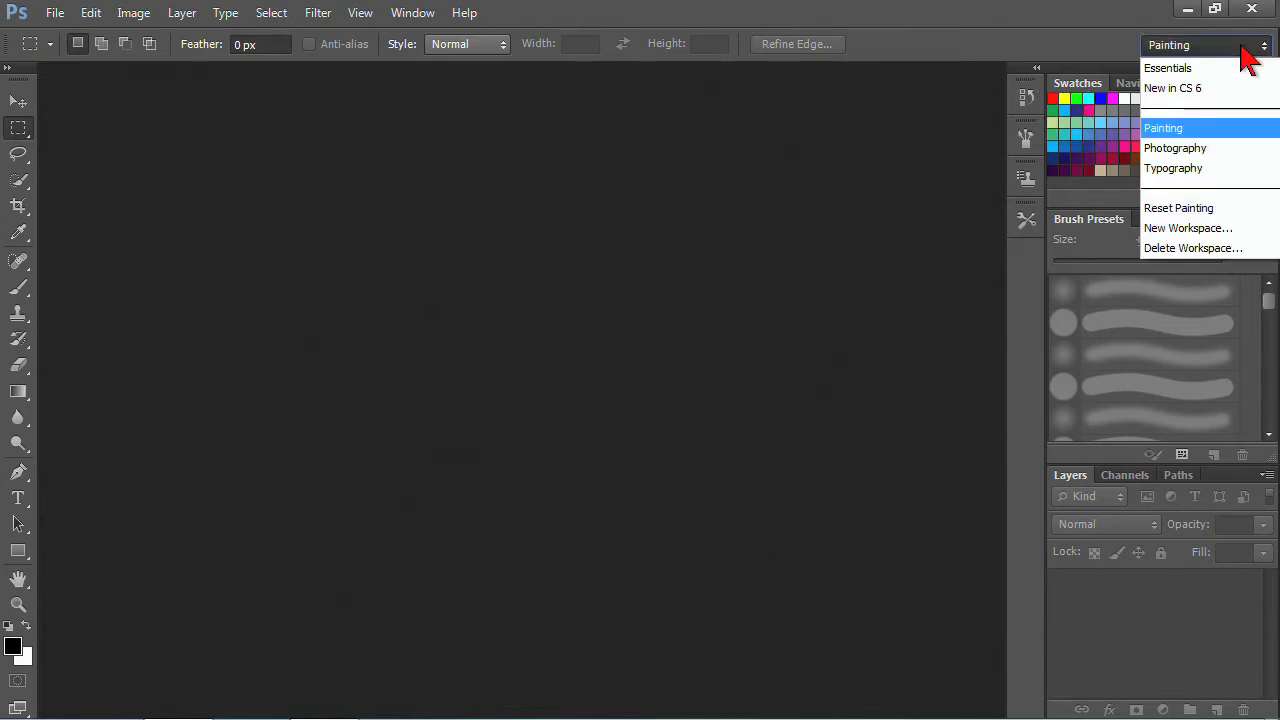
click(1200, 150)
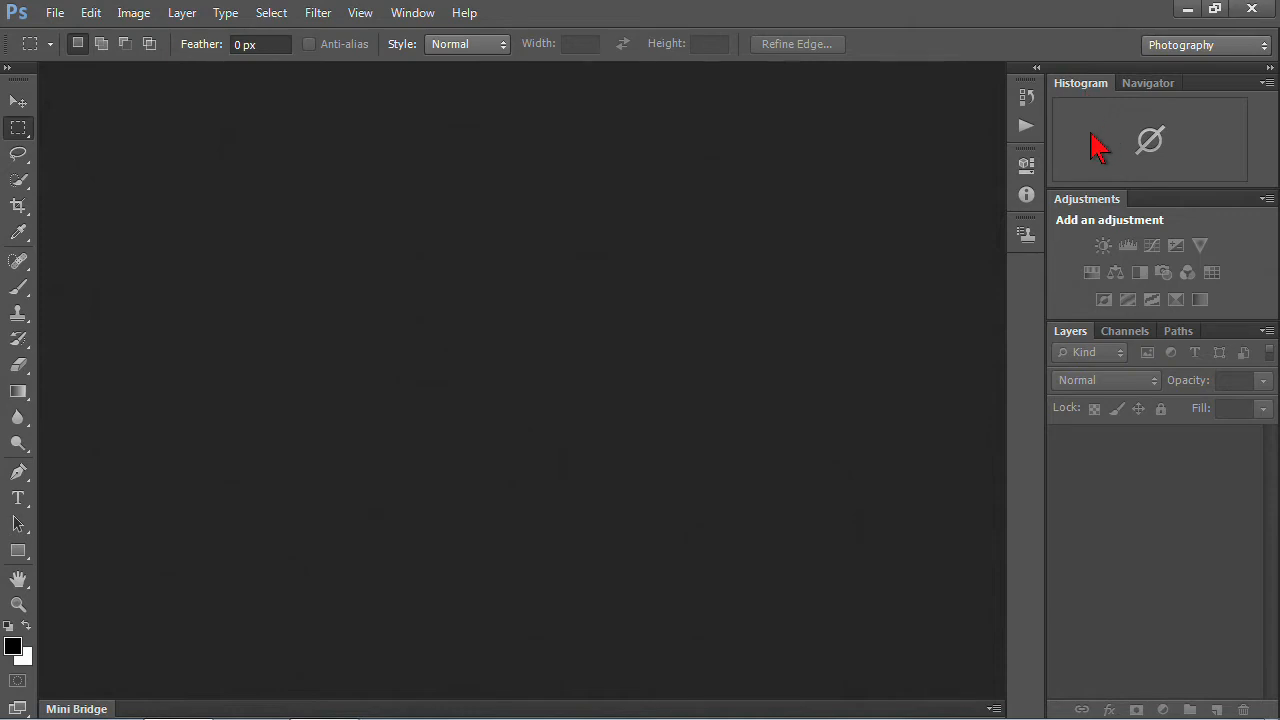
click(1264, 45)
click(1222, 168)
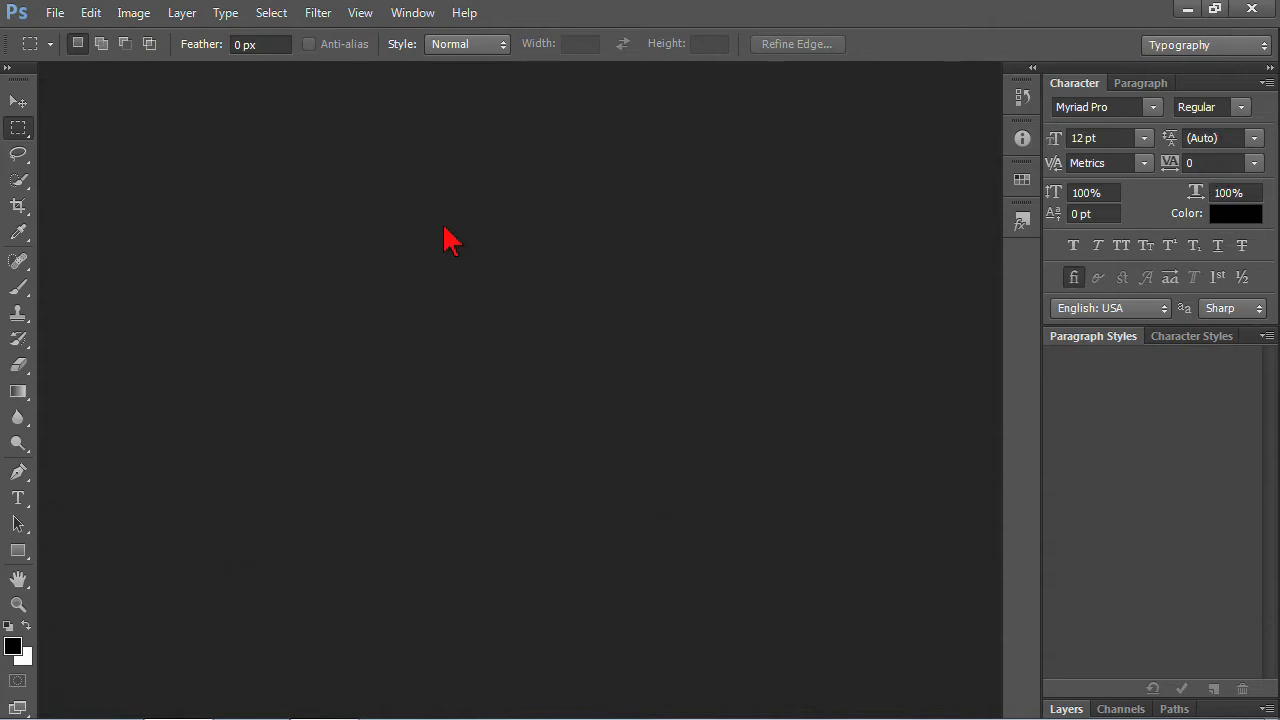
click(1260, 46)
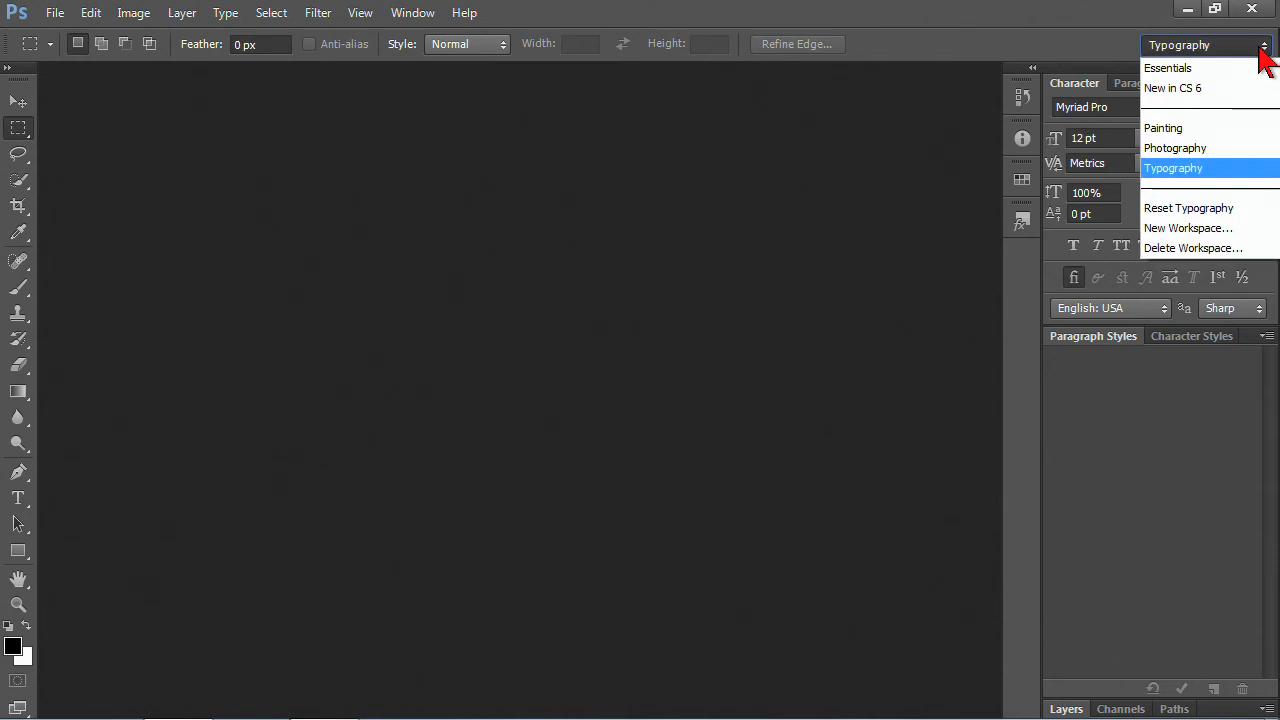
click(1232, 68)
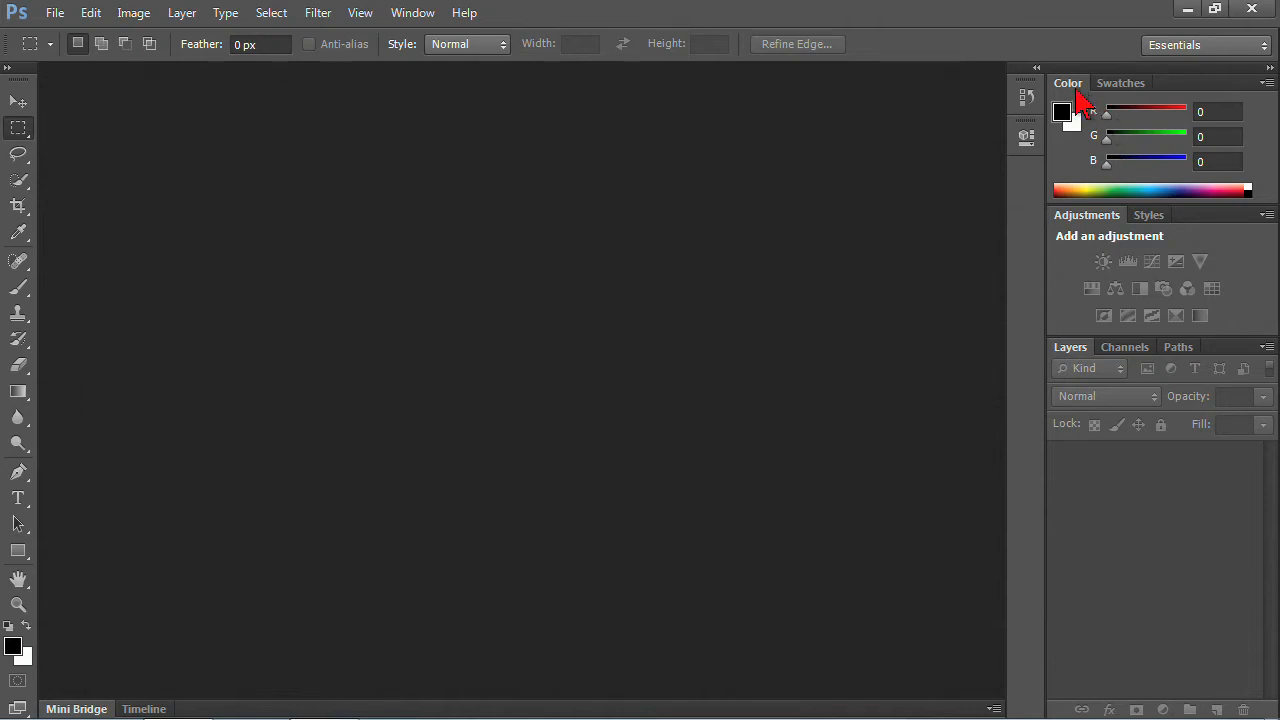
- Collapse the Color, Adjustments and Layers panel dock and narrow it to unlabeled icons
click(1269, 69)
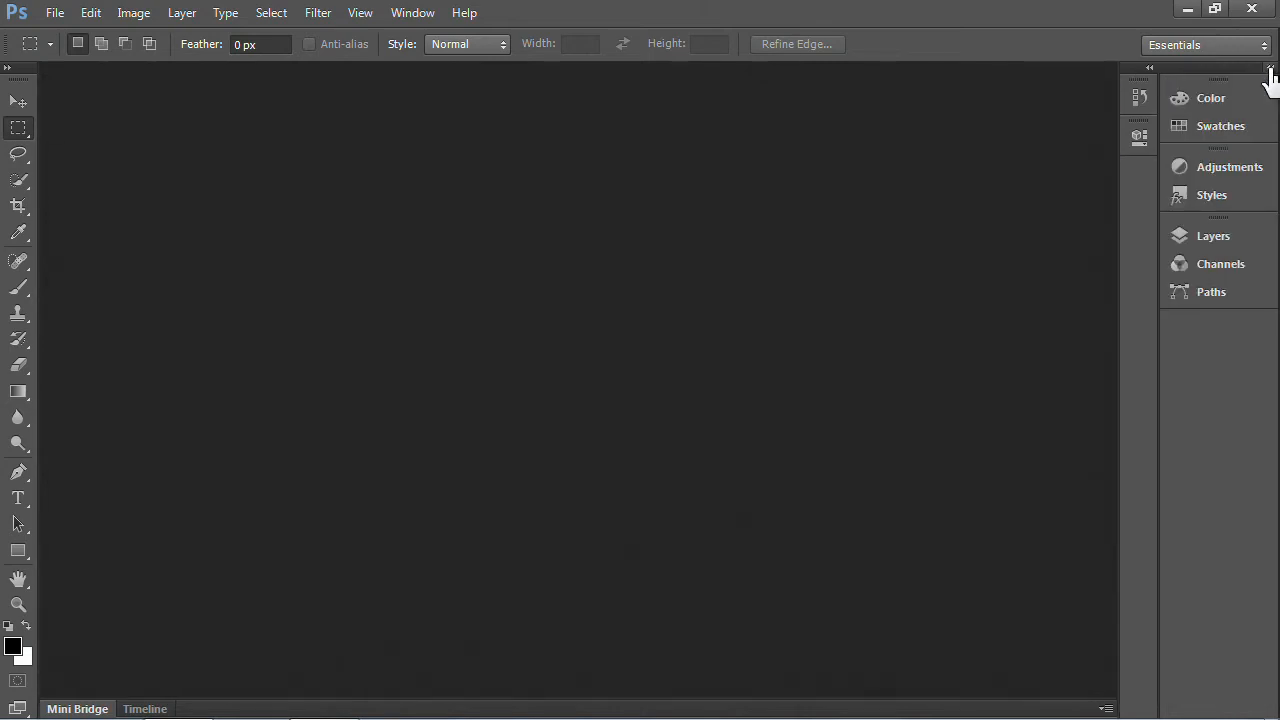
click(1270, 69)
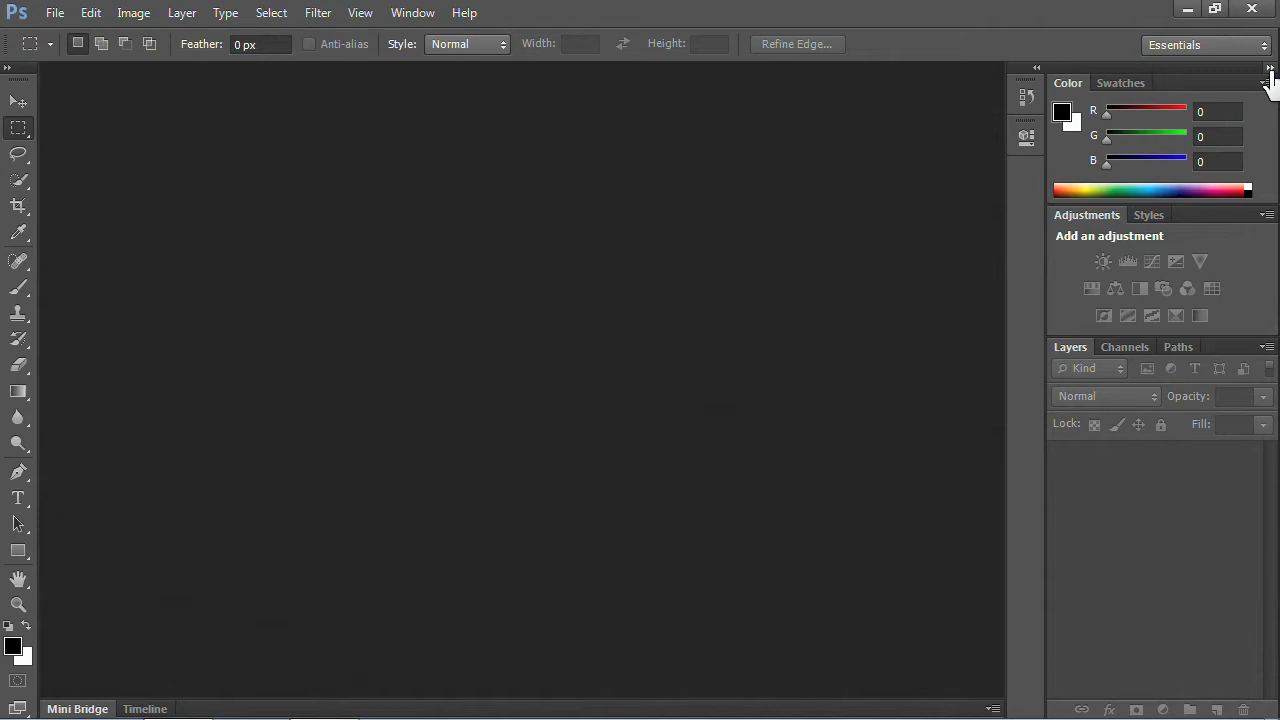
click(1269, 69)
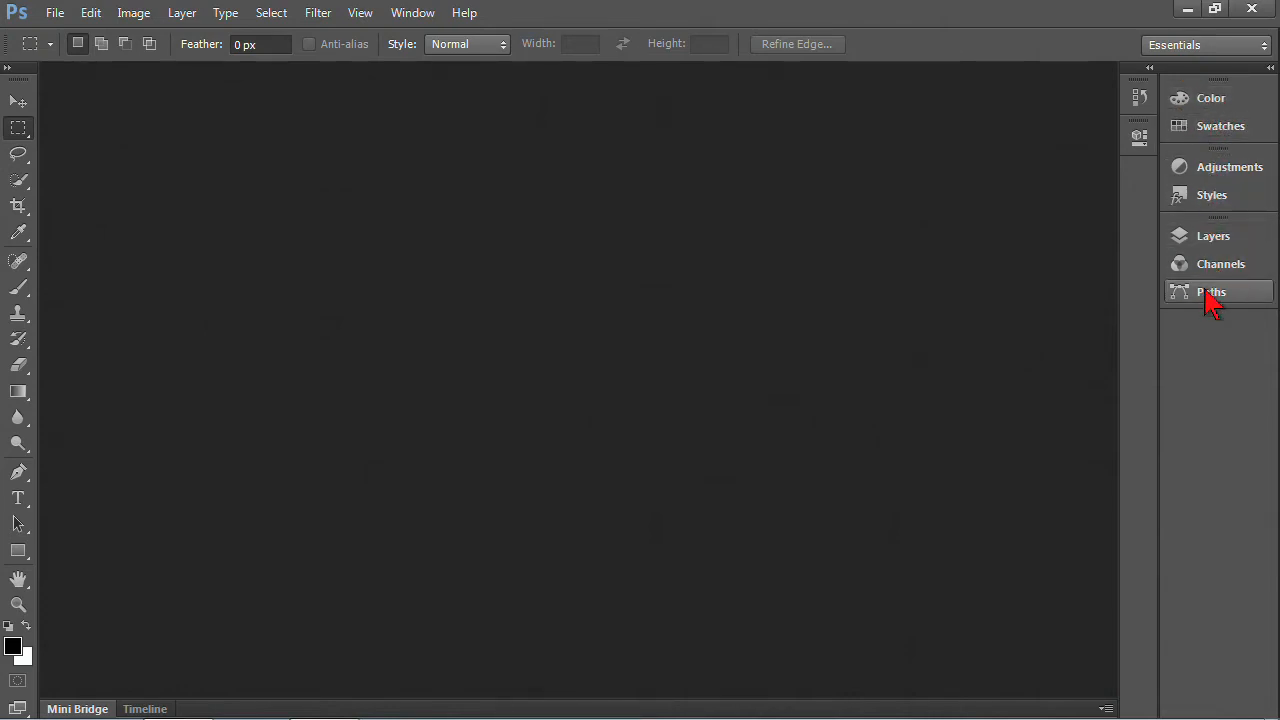
drag(1156, 153, 1220, 158)
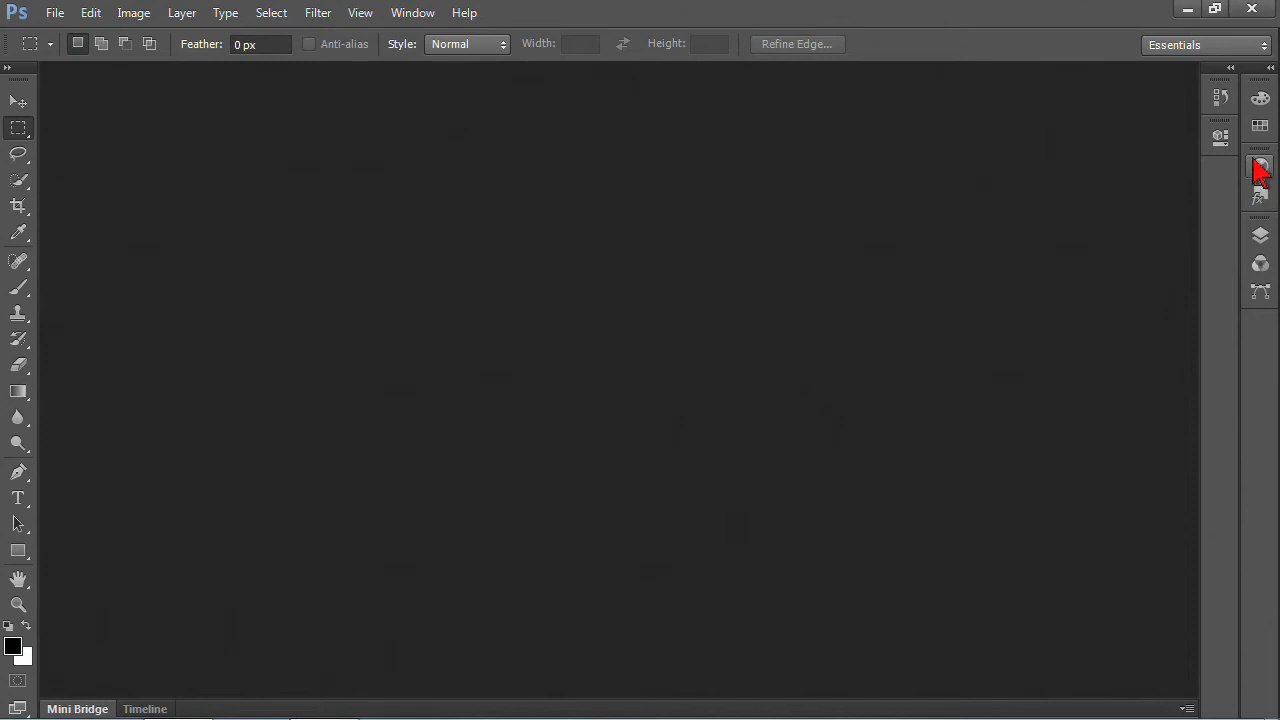
mouse_move(1218, 141)
mouse_down()
mouse_move(1160, 134)
mouse_move(1234, 143)
mouse_up()
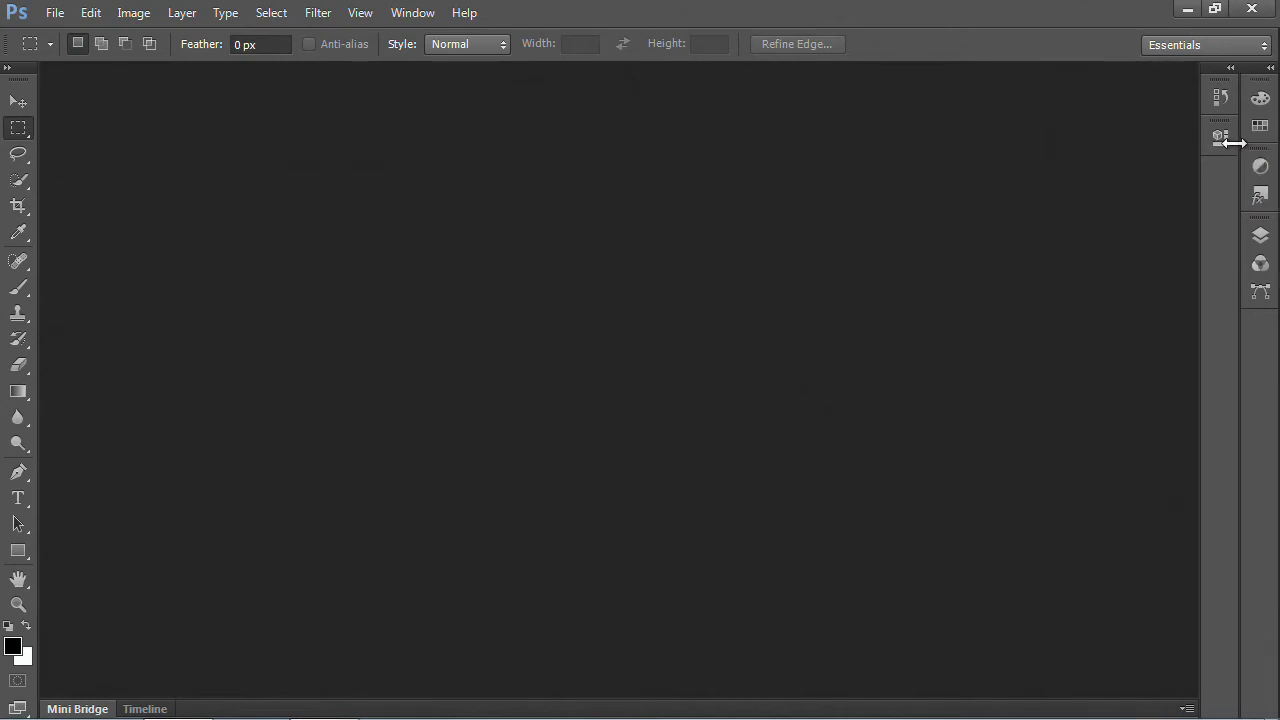
- Expand and re-collapse the main panel dock, and do the same with the History and Properties column
click(1270, 68)
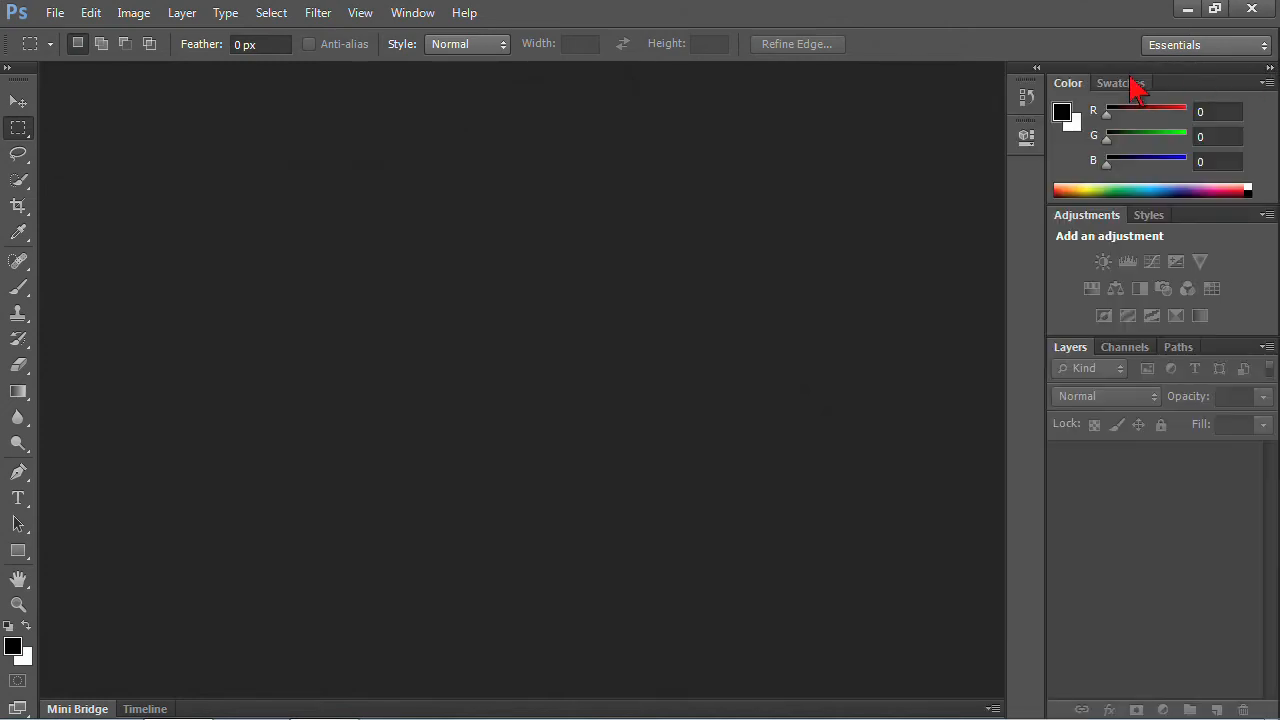
click(1269, 70)
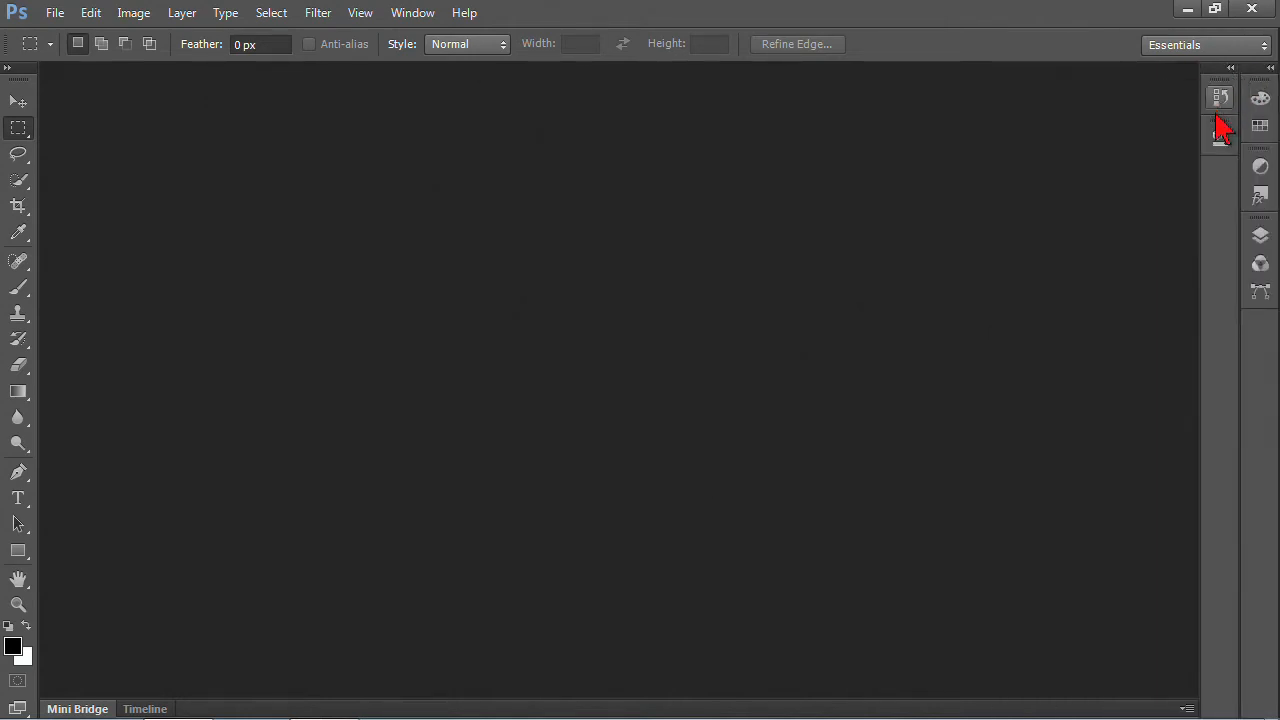
click(1231, 69)
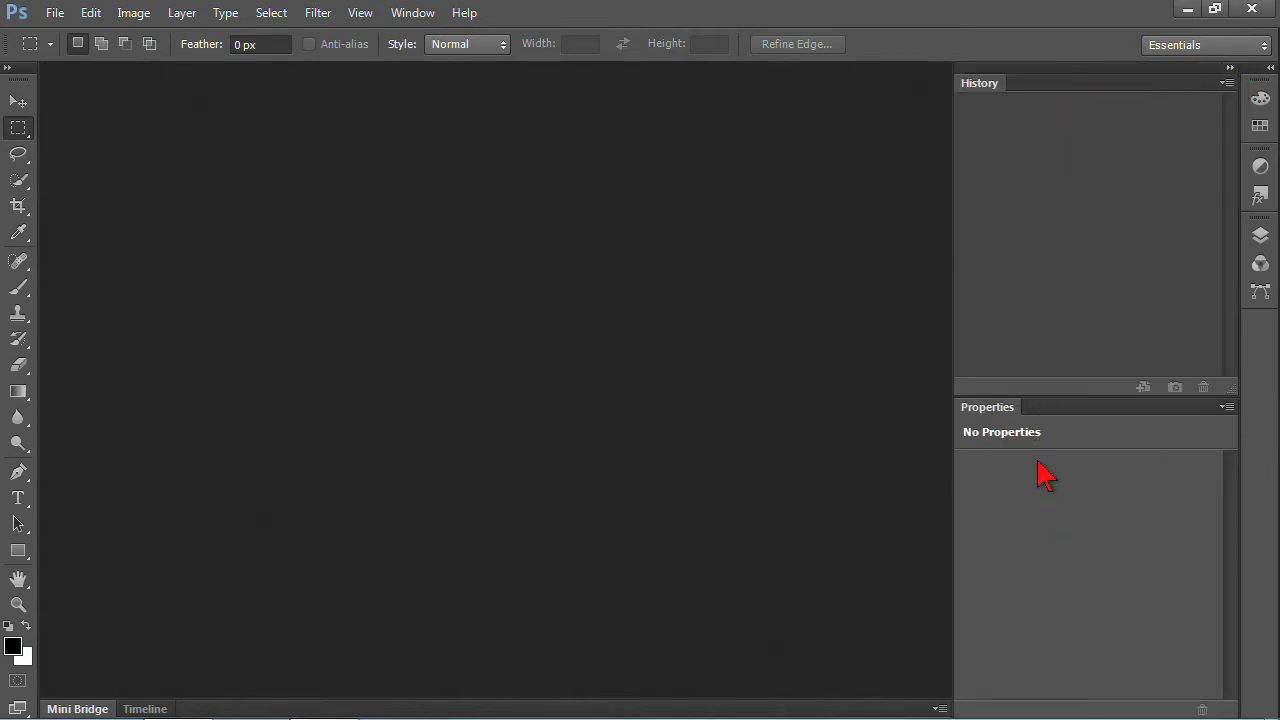
click(1230, 67)
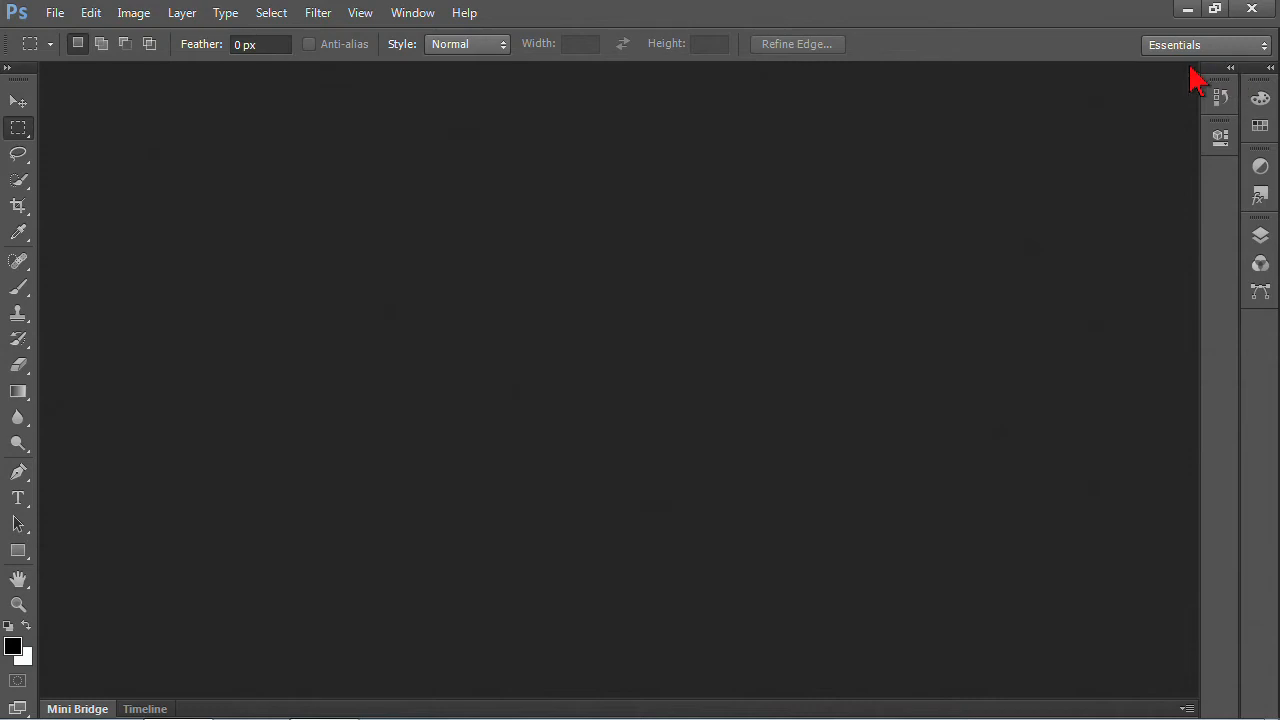
- Open the Color and Adjustments panels alternately from the collapsed dock, leaving the Color panel open
click(1260, 100)
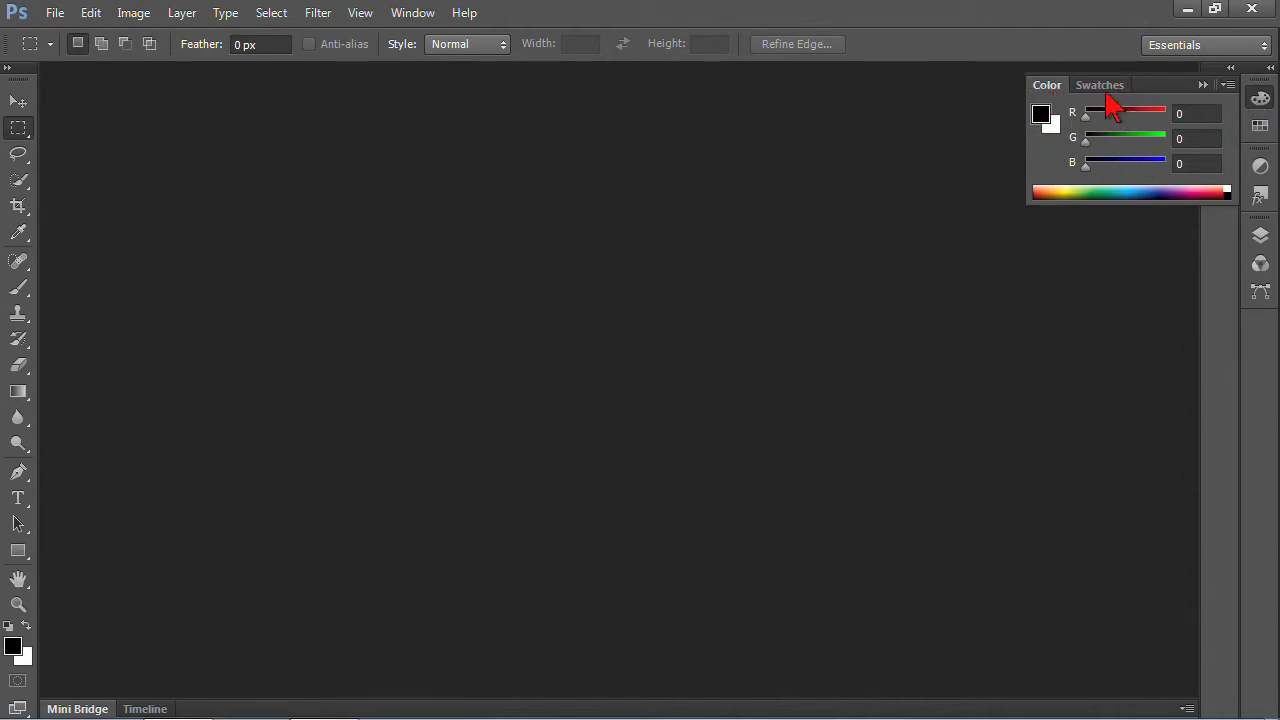
click(1261, 168)
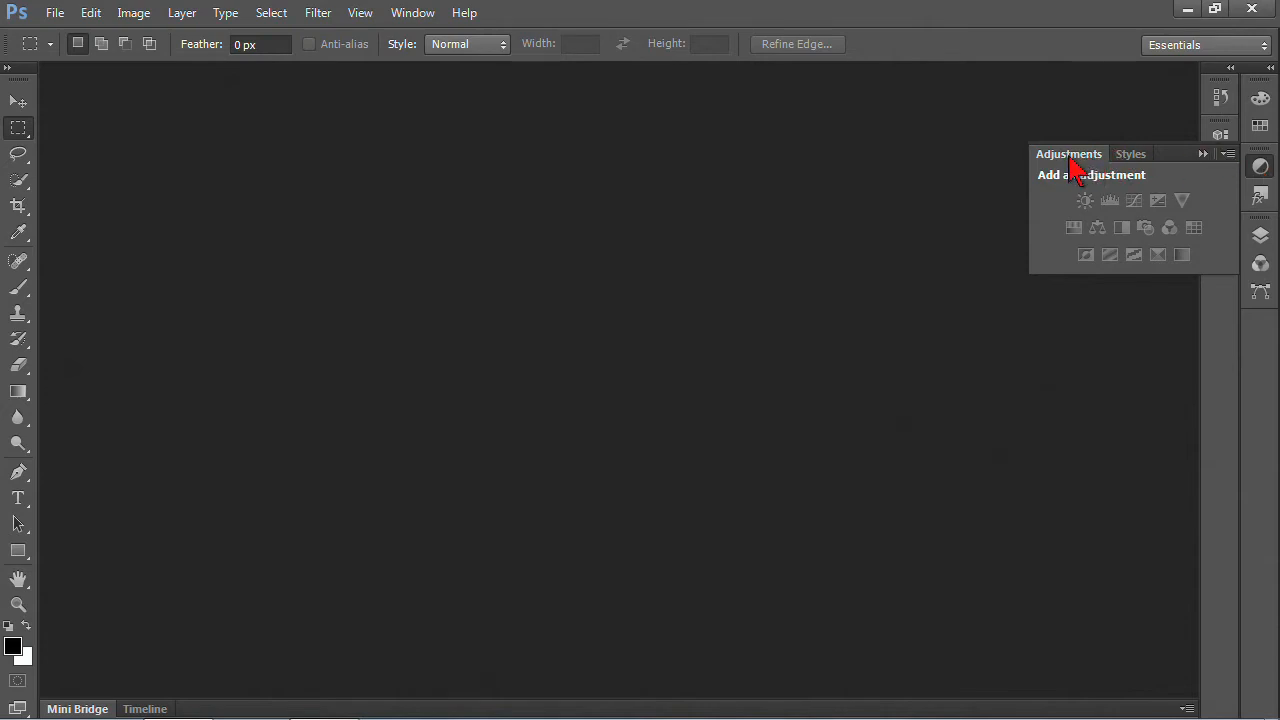
click(1261, 100)
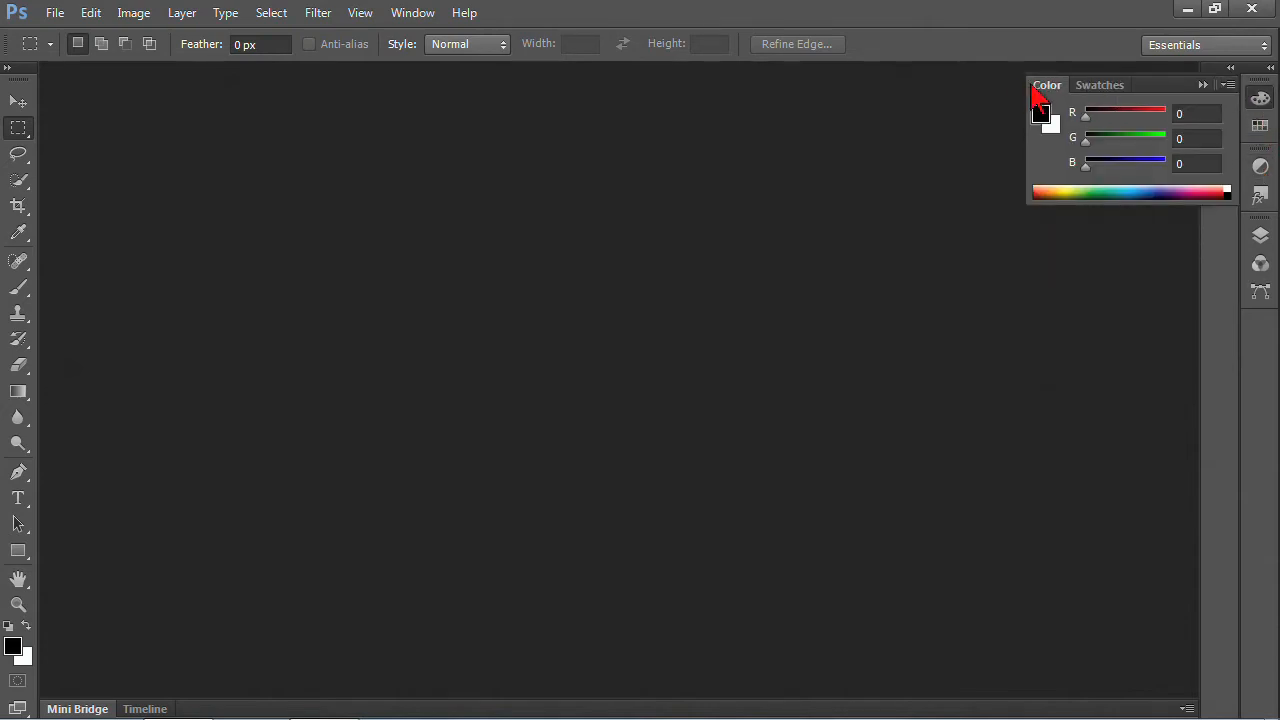
- Show the Swatches, Color, Adjustments and Layers panels in turn from the collapsed dock and expand the whole dock
click(1099, 88)
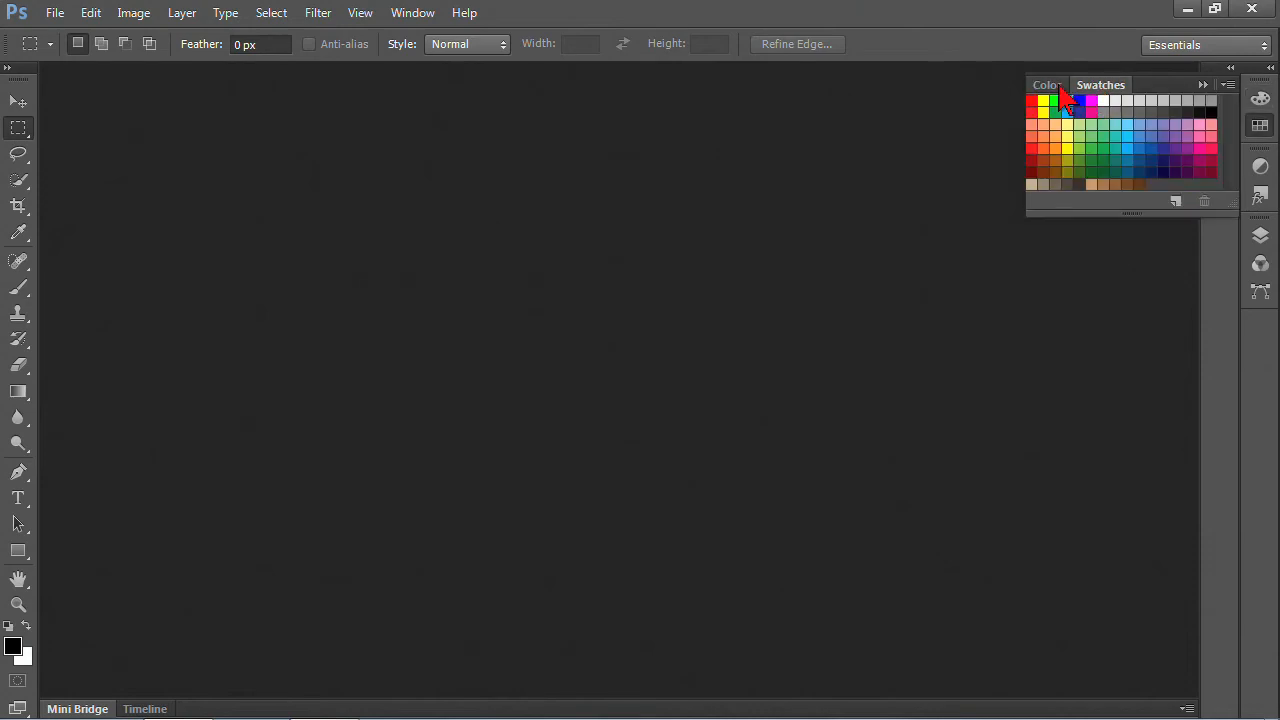
click(1050, 86)
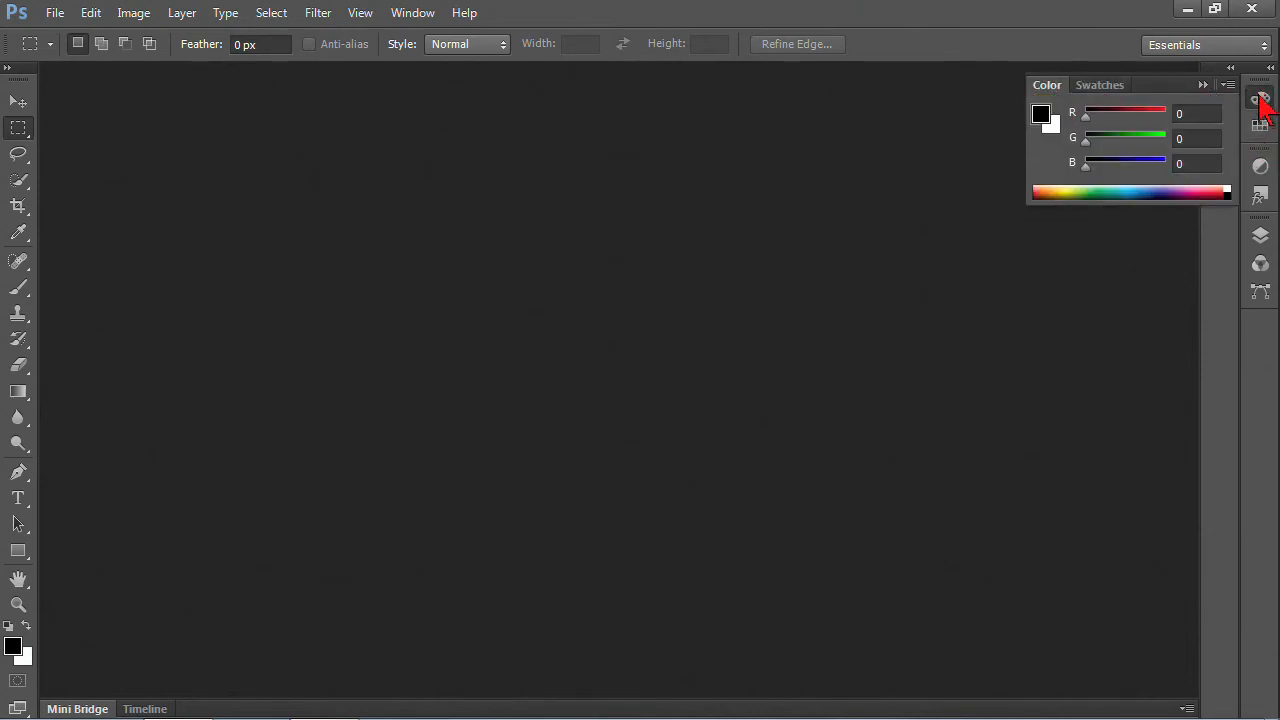
click(1262, 167)
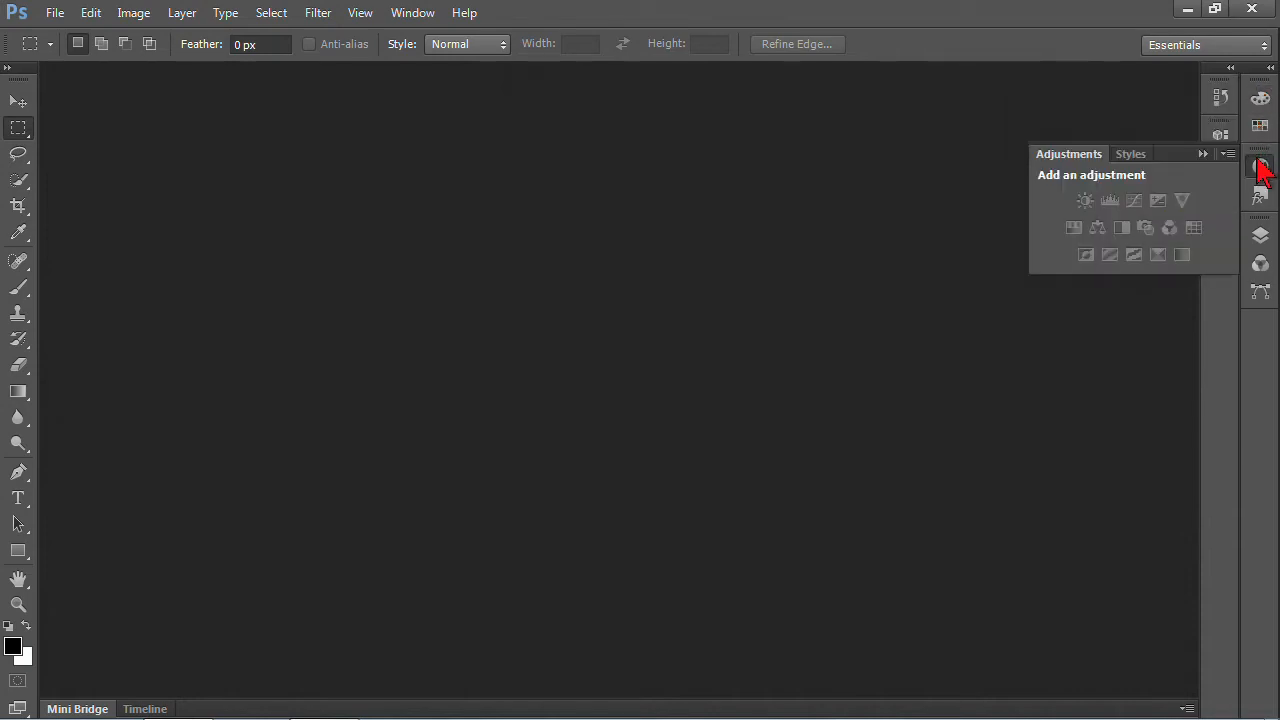
click(1260, 236)
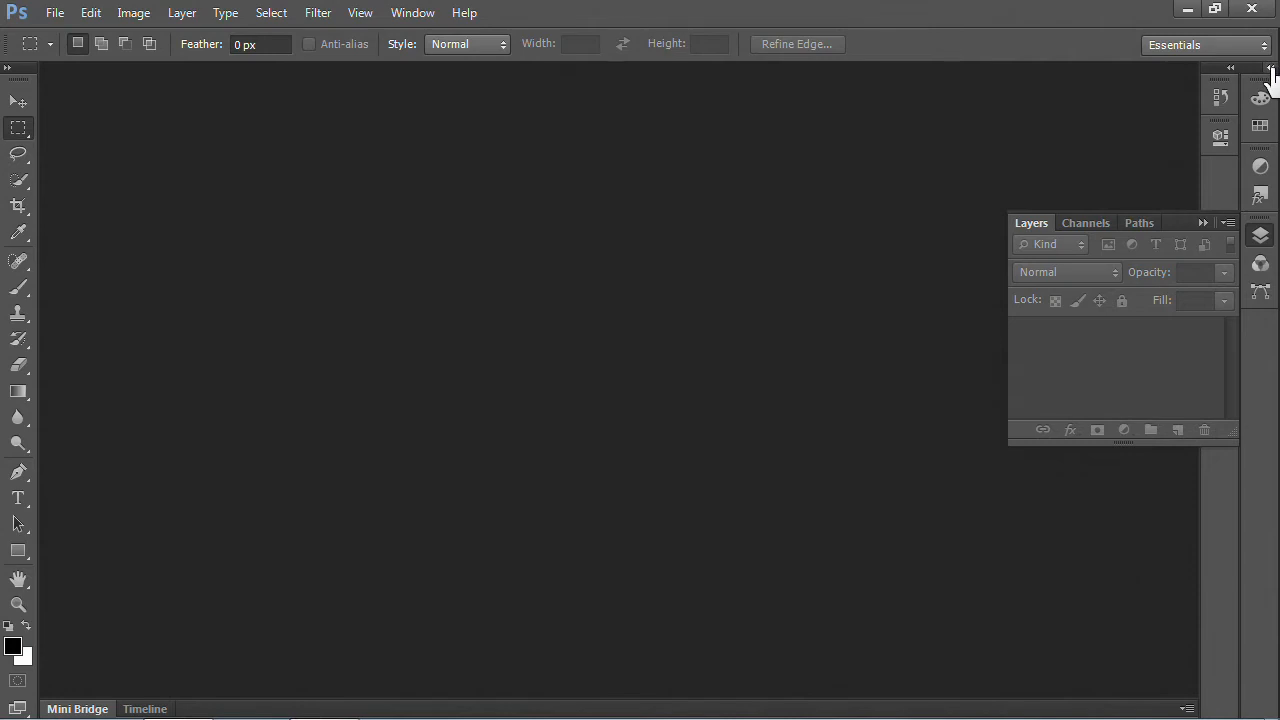
click(1269, 68)
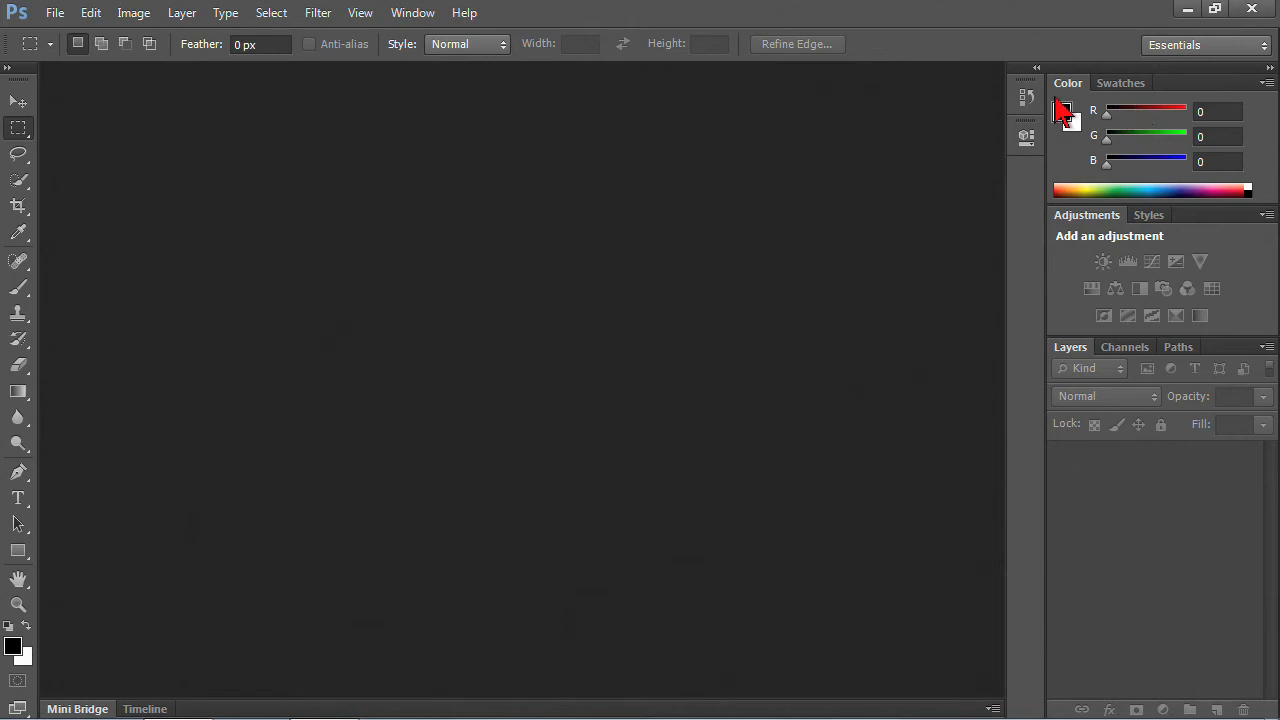
- Collapse the main panel dock, pull the Color panel out as a floating icon and reset the Essentials workspace
click(1270, 68)
drag(1260, 100, 975, 160)
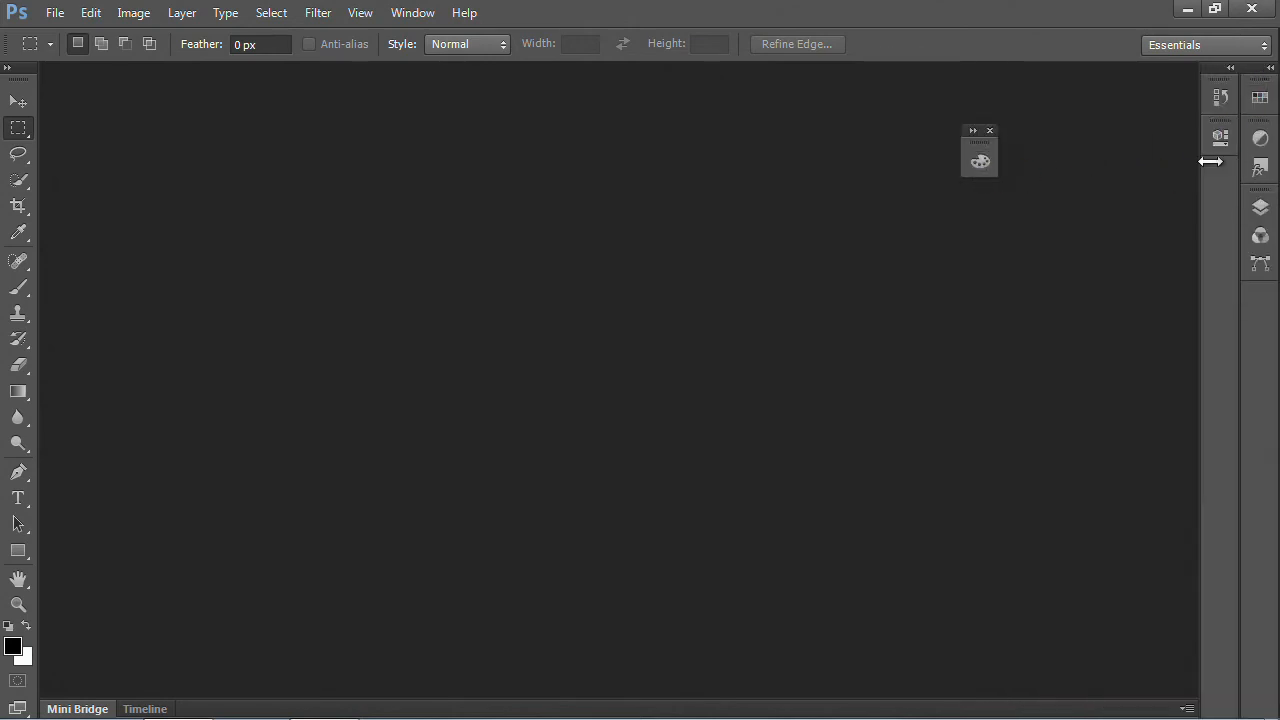
click(1261, 44)
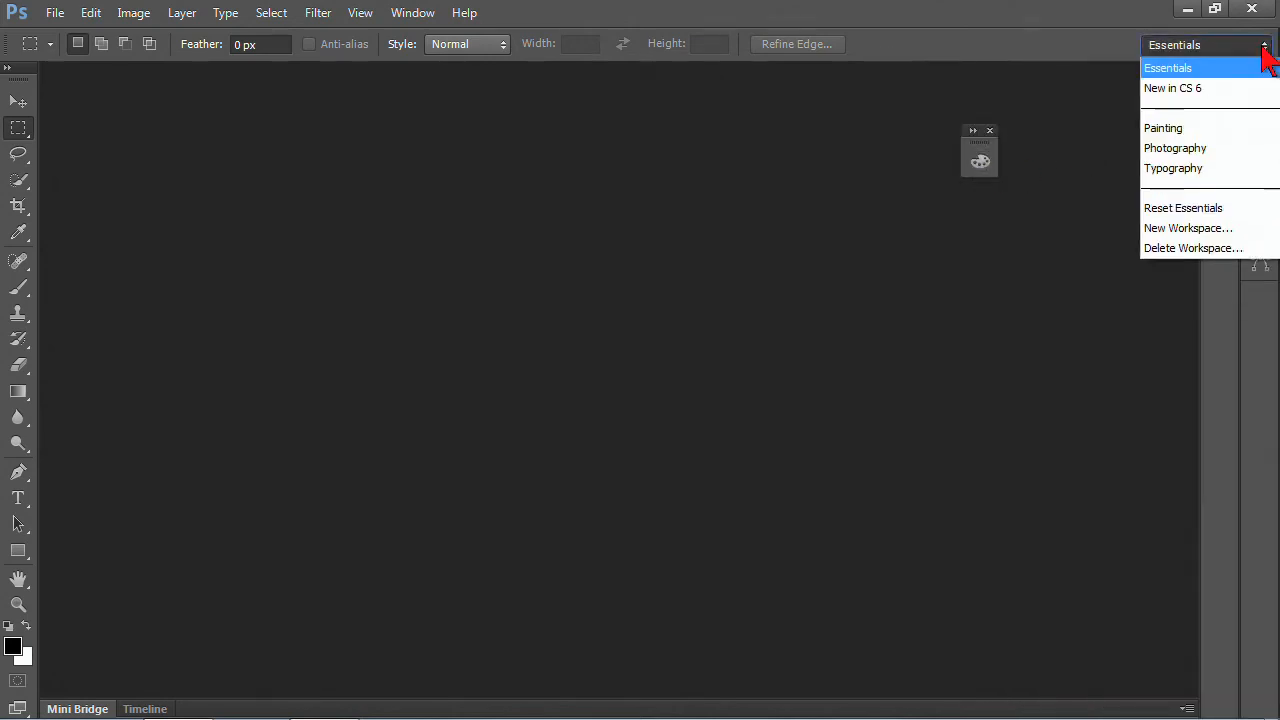
click(1183, 208)
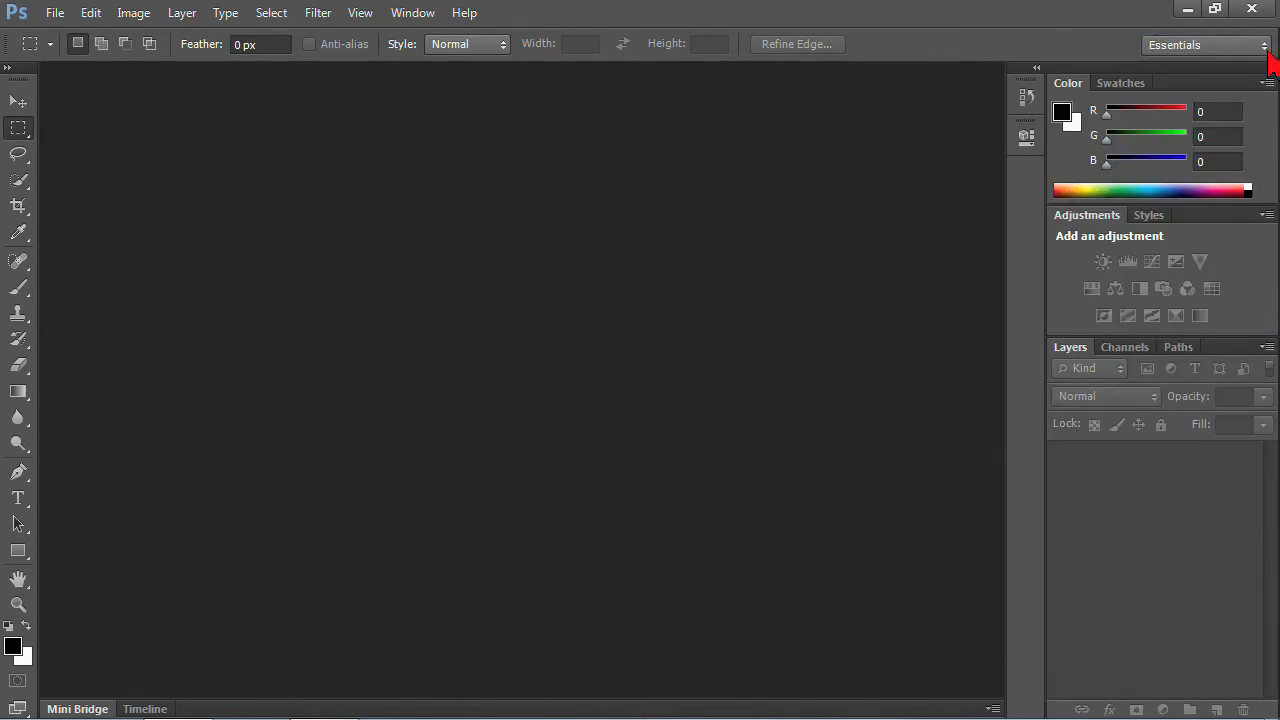
- Switch to the Typography workspace, return to Essentials and reset it to its default layout
click(1264, 46)
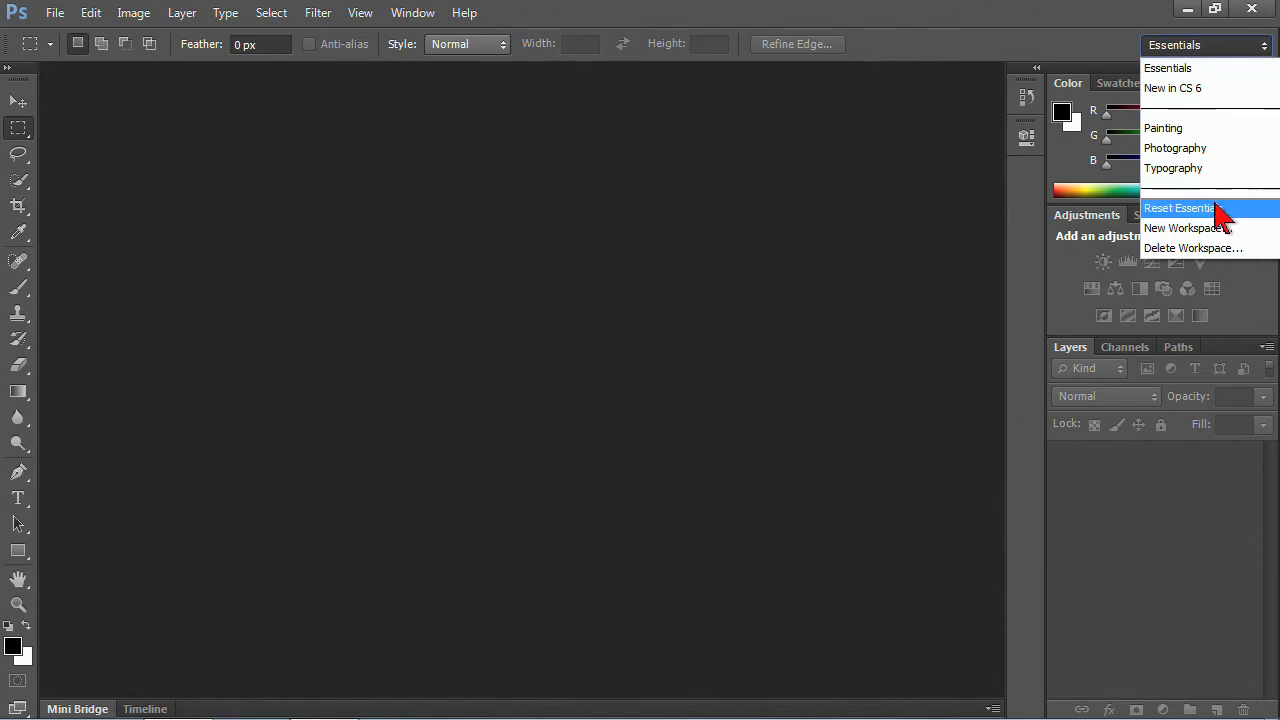
click(1172, 170)
click(1264, 45)
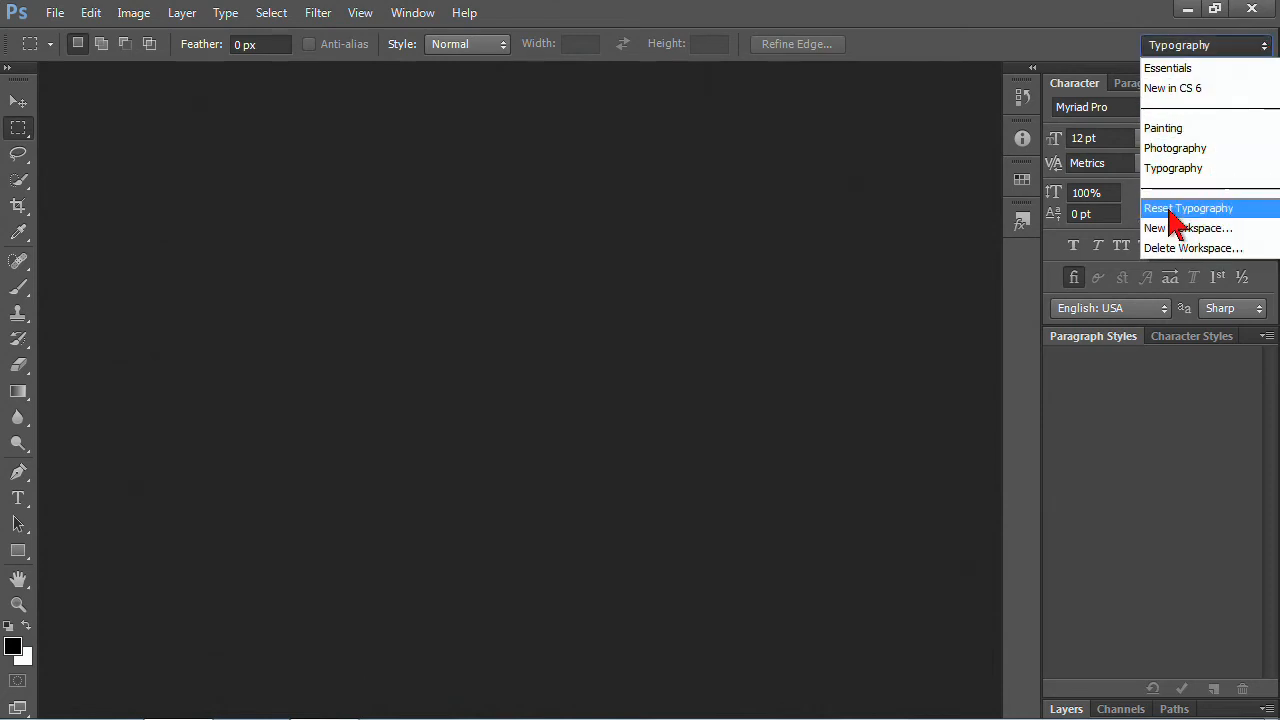
click(1170, 68)
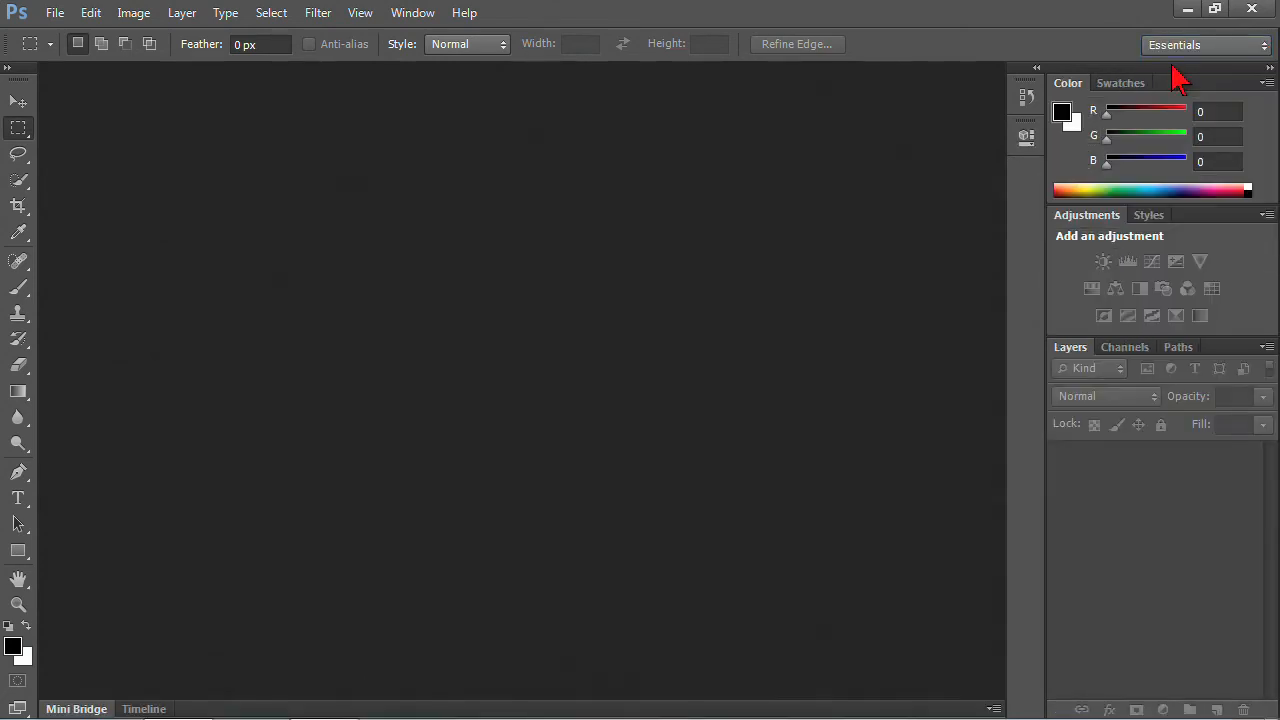
click(1258, 47)
click(1183, 208)
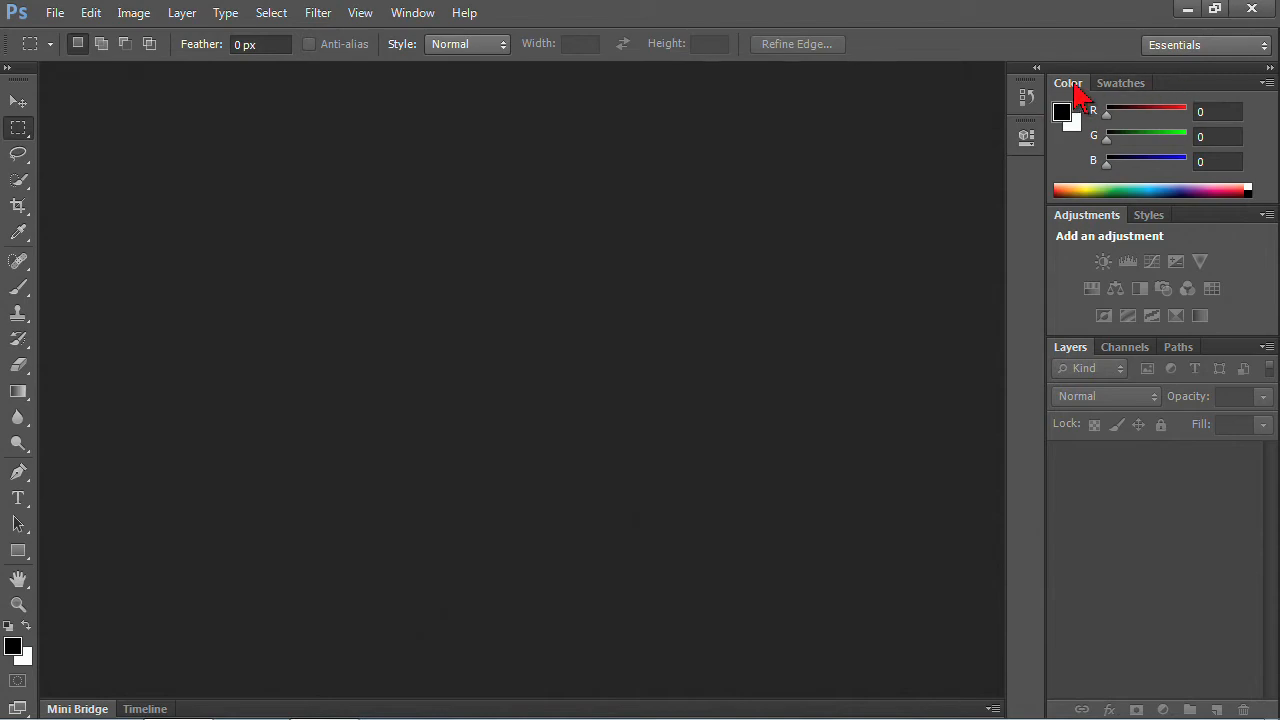
- Undock the Color panel, collapse it to an icon and dock it as its own column beside the History and Properties column
drag(1075, 85, 460, 142)
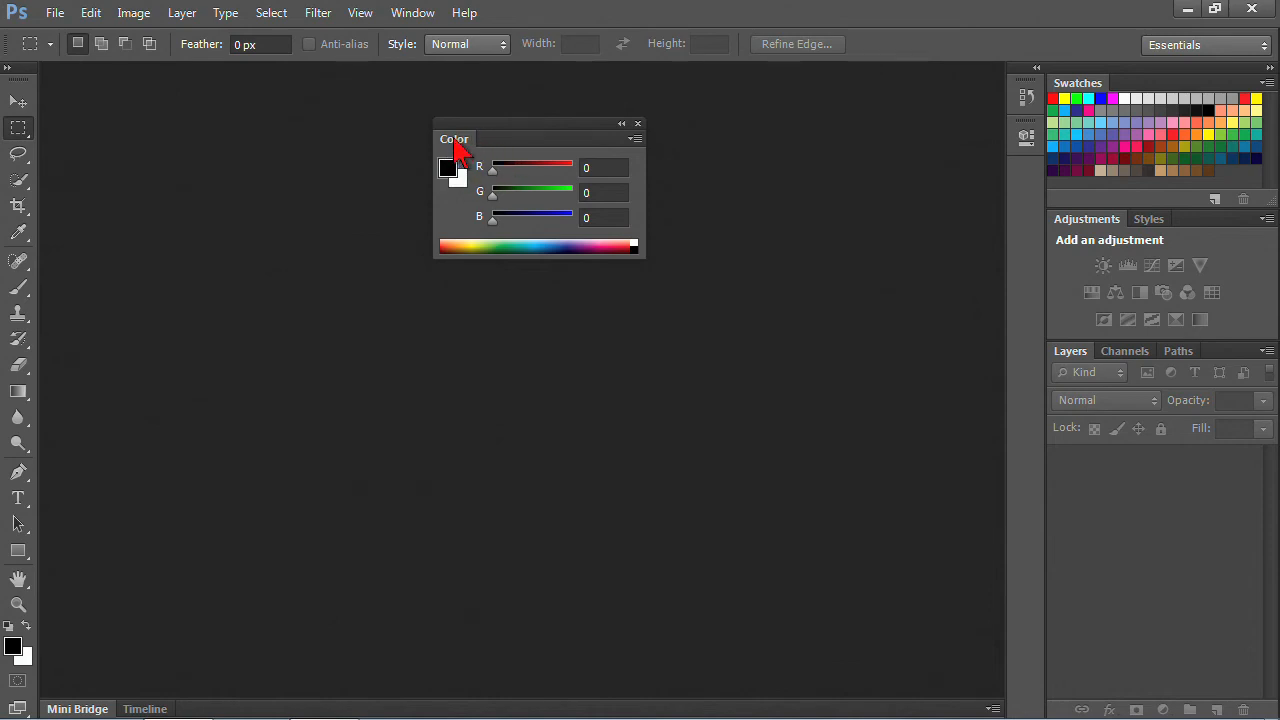
drag(460, 142, 951, 165)
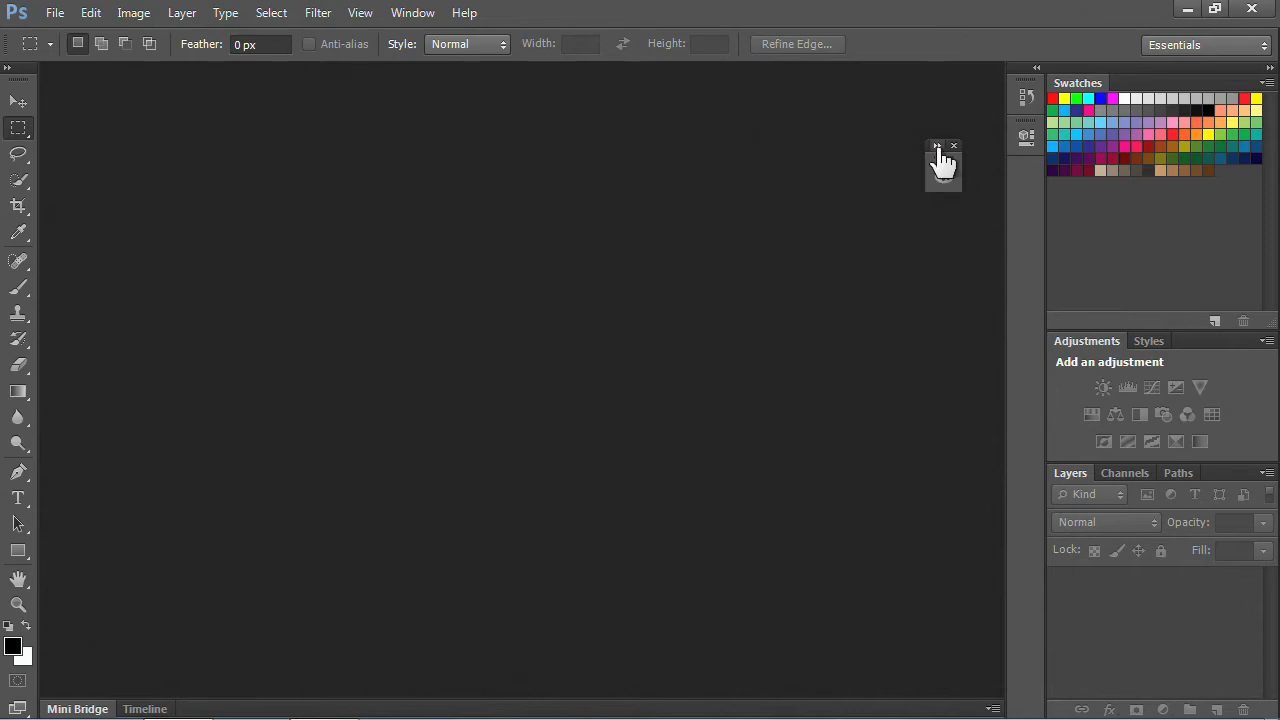
click(937, 146)
mouse_move(1017, 157)
mouse_down()
mouse_move(612, 203)
mouse_move(858, 213)
mouse_move(1017, 190)
mouse_move(1034, 180)
mouse_move(1035, 146)
mouse_up()
drag(722, 183, 1006, 186)
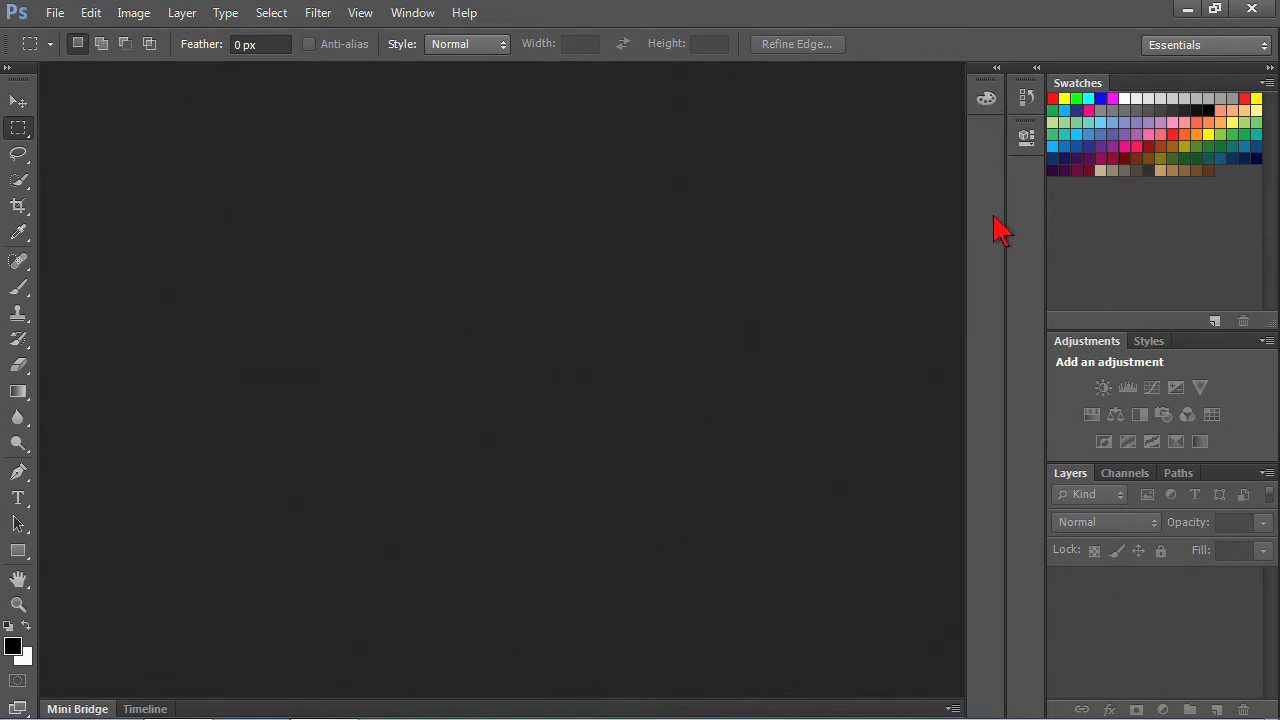
- Float the Color icon away from its docked column and restore the default Essentials layout
drag(986, 104, 688, 196)
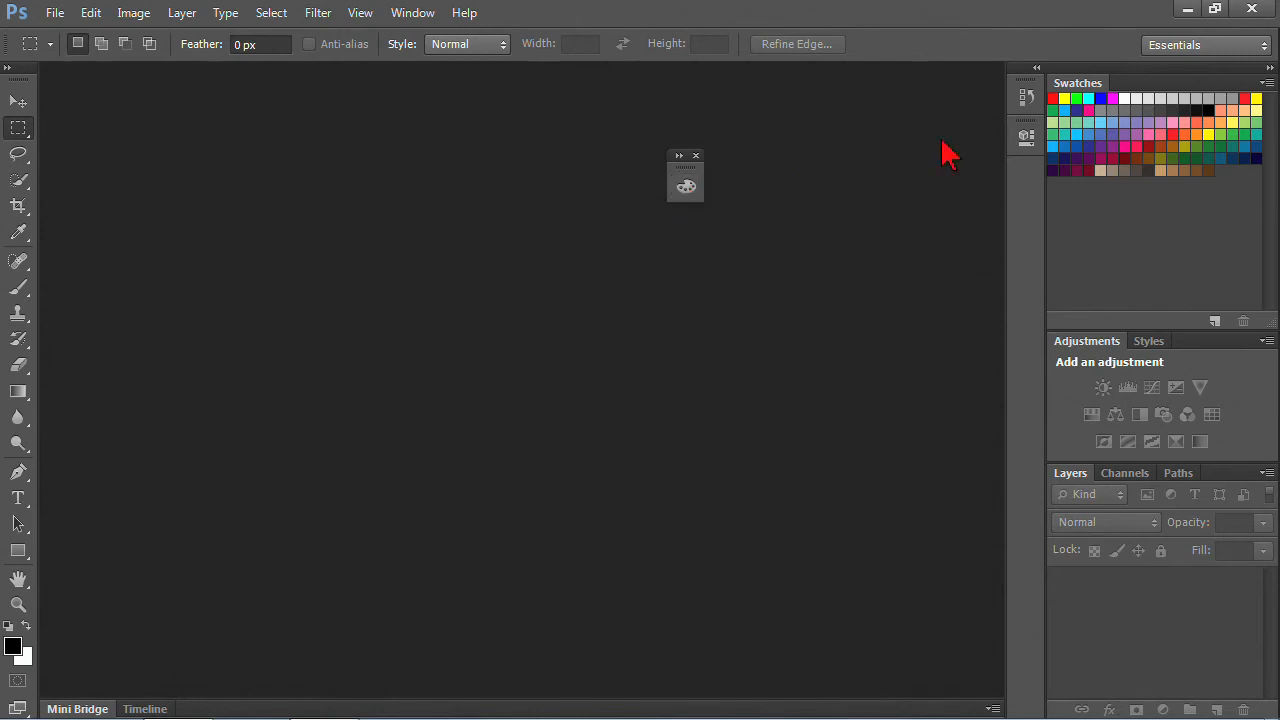
click(1252, 46)
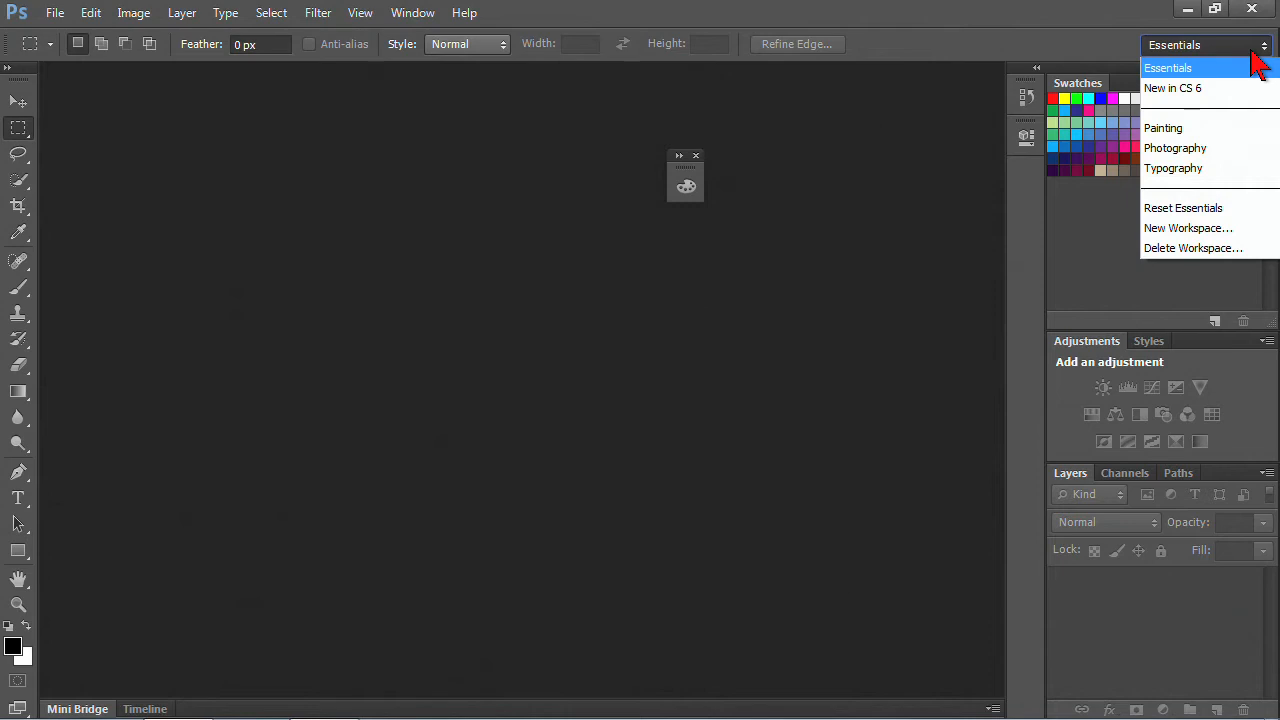
click(1222, 208)
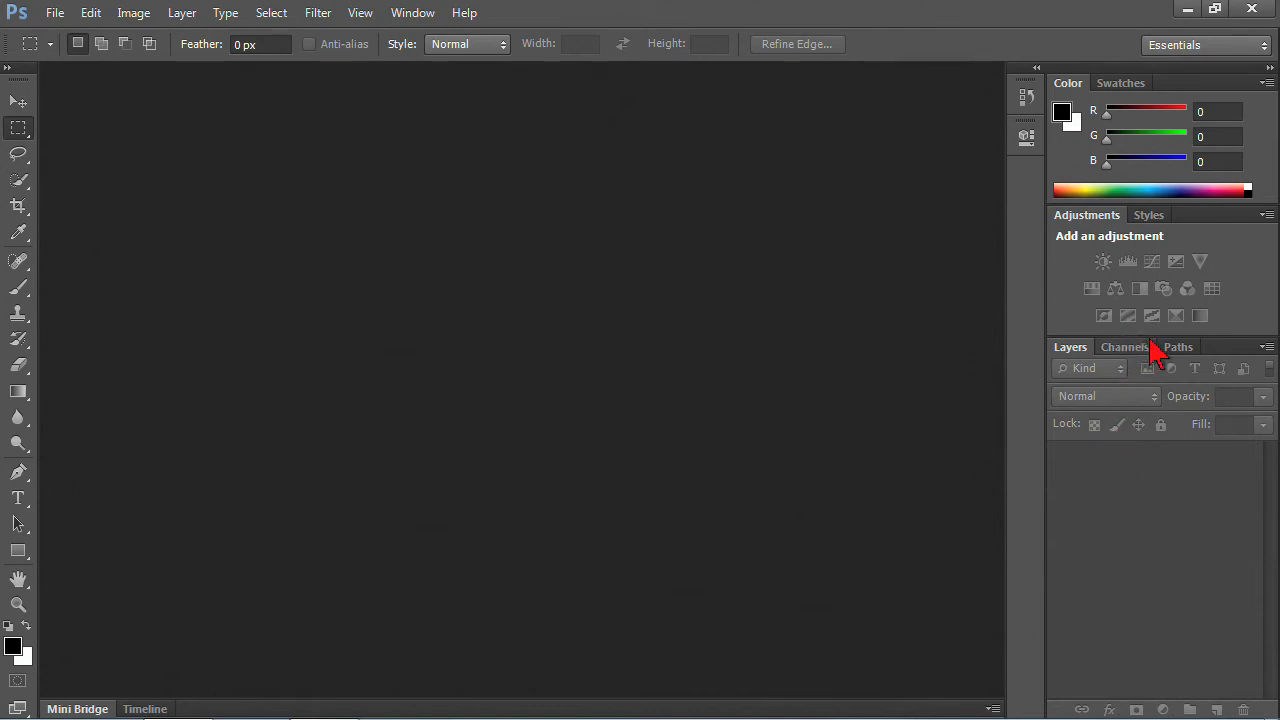
- Bring the Paths panel to the front of its group, and show Swatches and Color again in theirs
click(1180, 347)
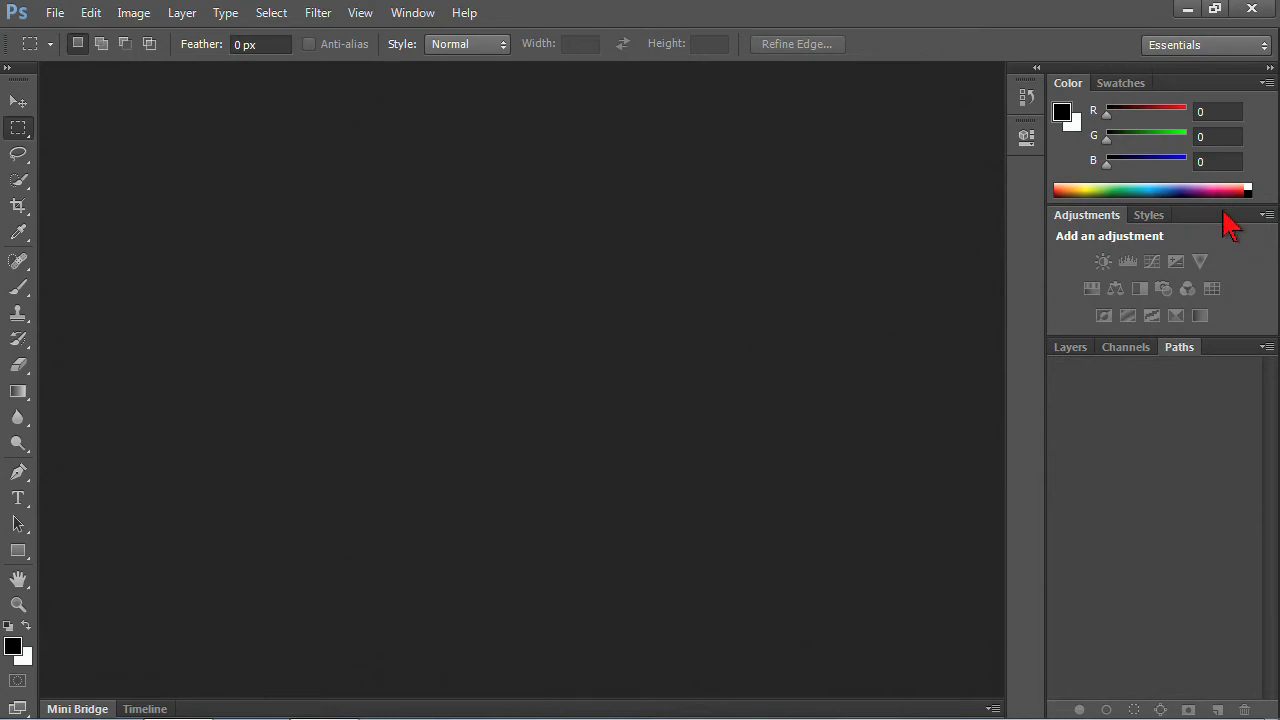
click(1122, 84)
click(1068, 85)
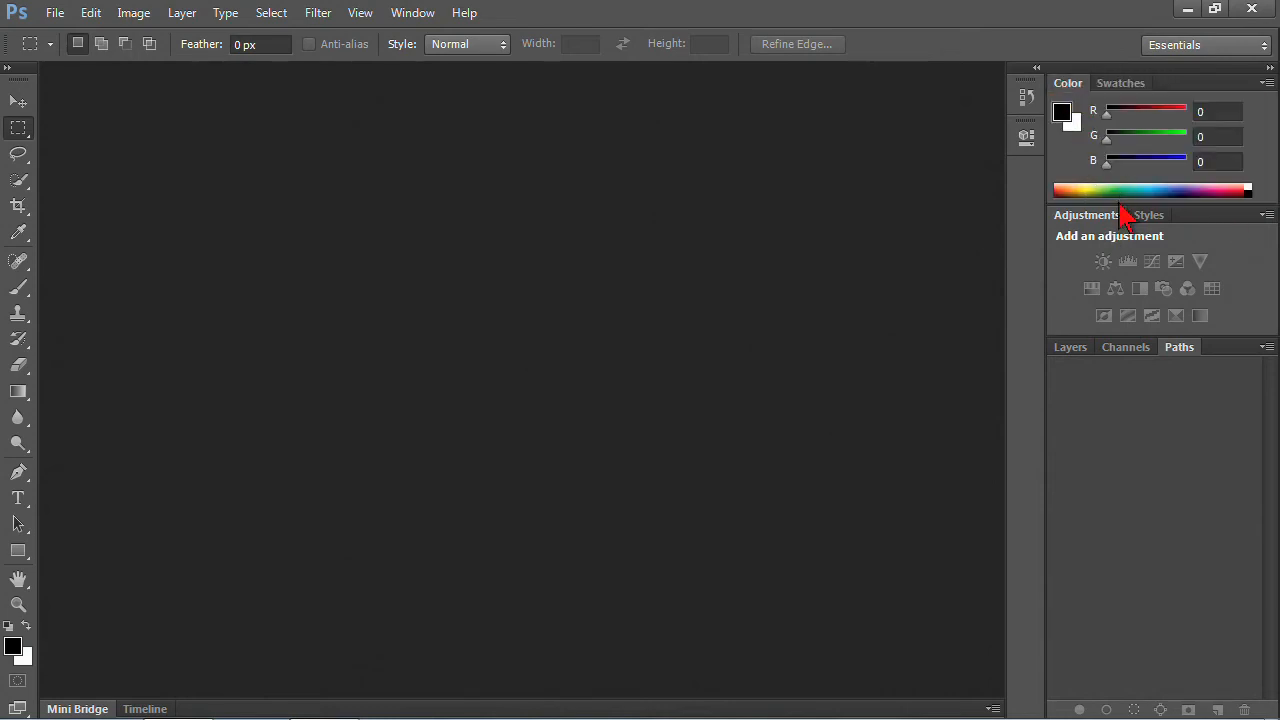
- Open the History panel from the collapsed column, make it taller, and alternate between it and the Properties panel
click(1026, 98)
drag(1002, 212, 992, 256)
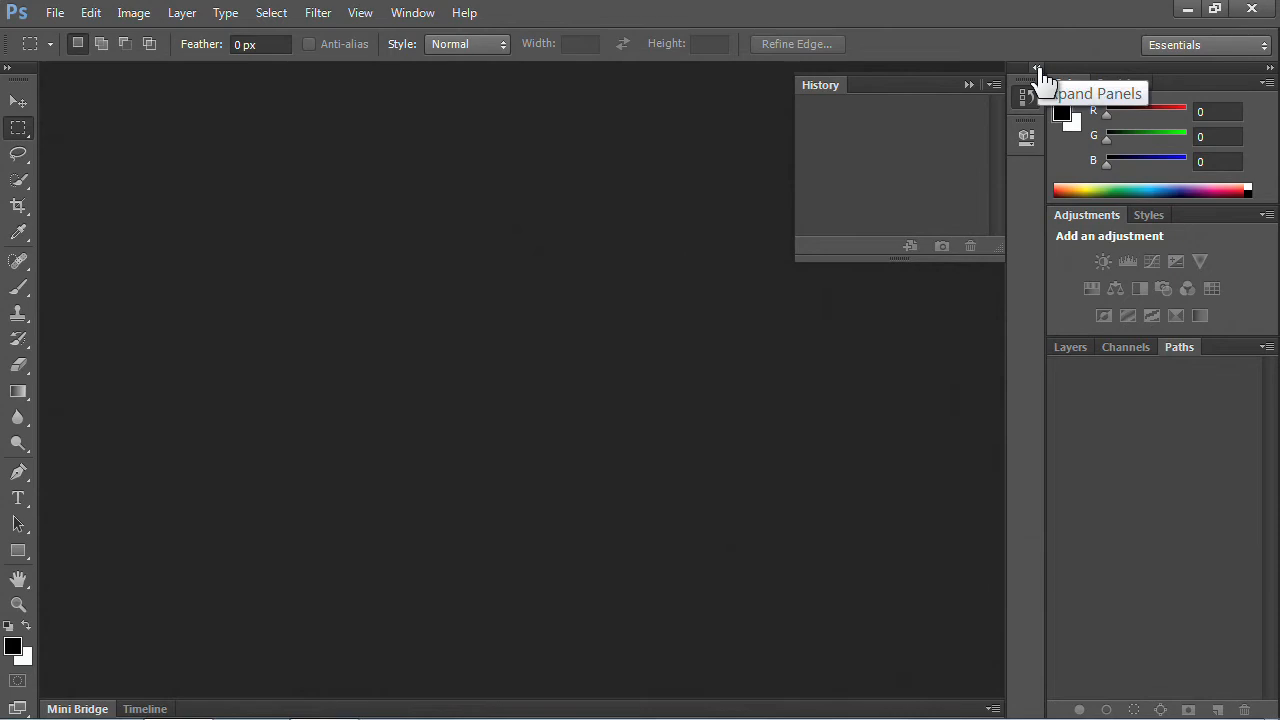
click(1037, 69)
click(1036, 68)
click(1025, 97)
drag(996, 258, 997, 446)
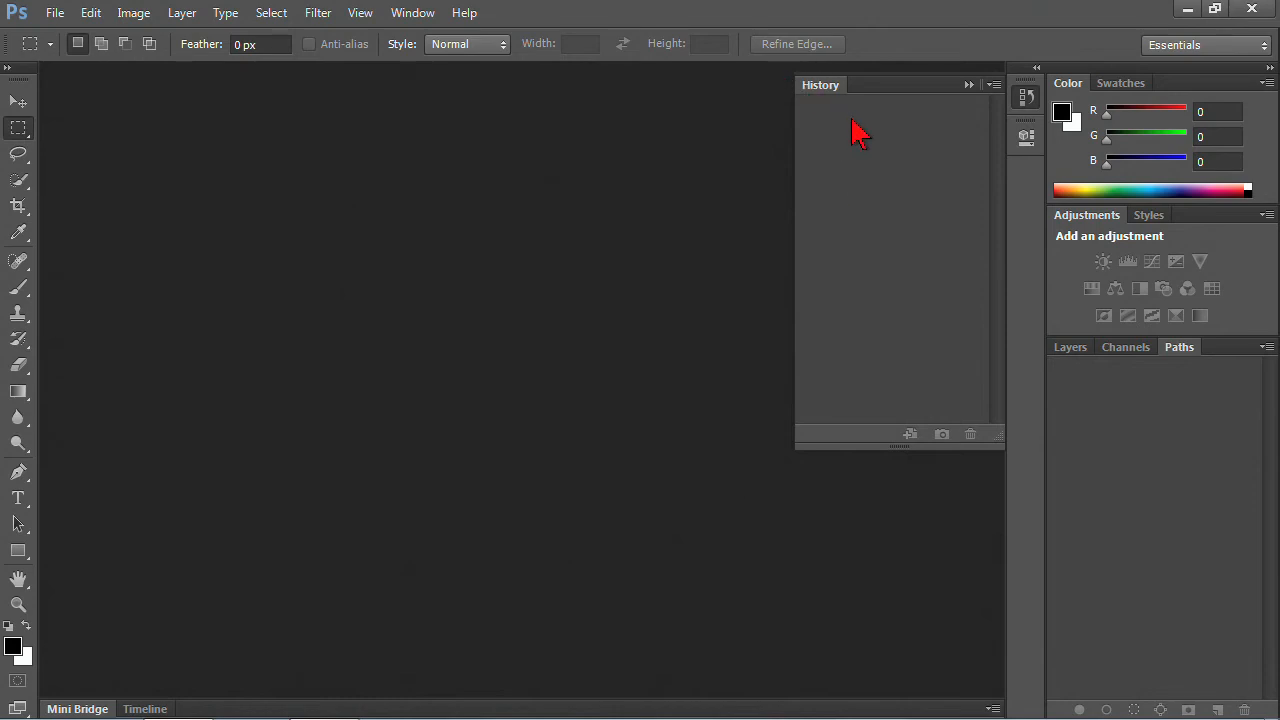
click(1025, 137)
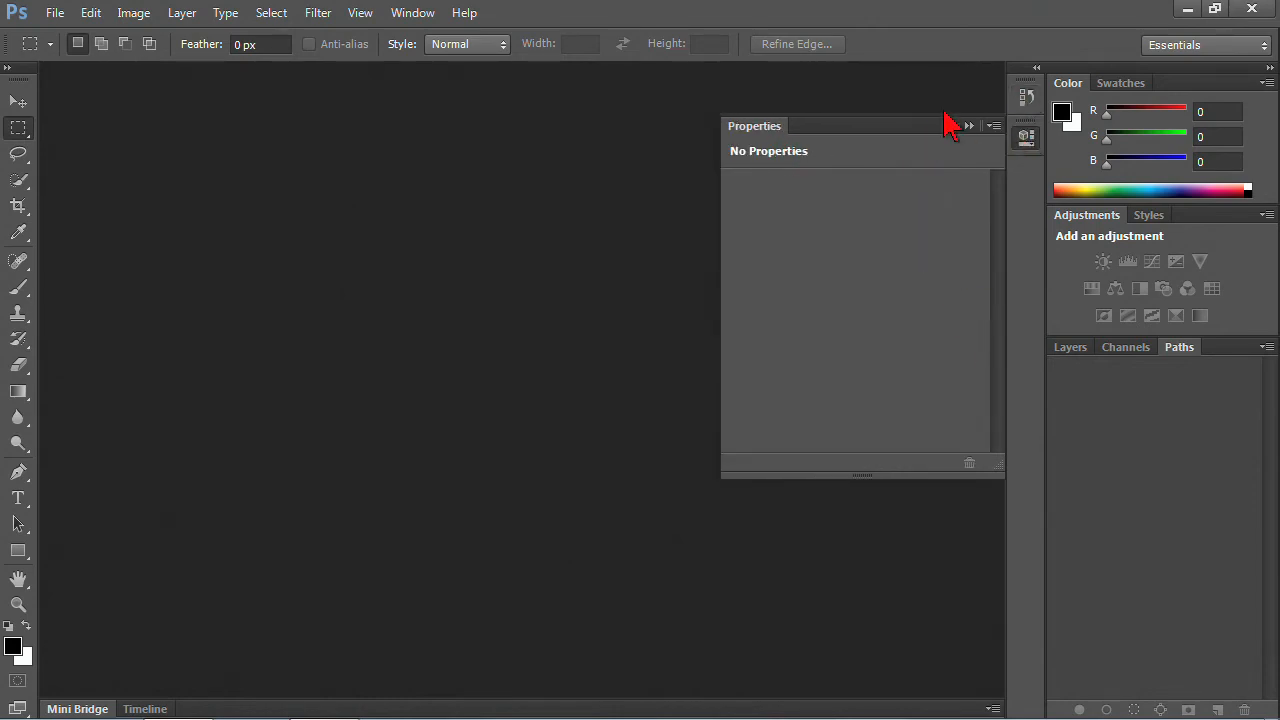
click(1025, 96)
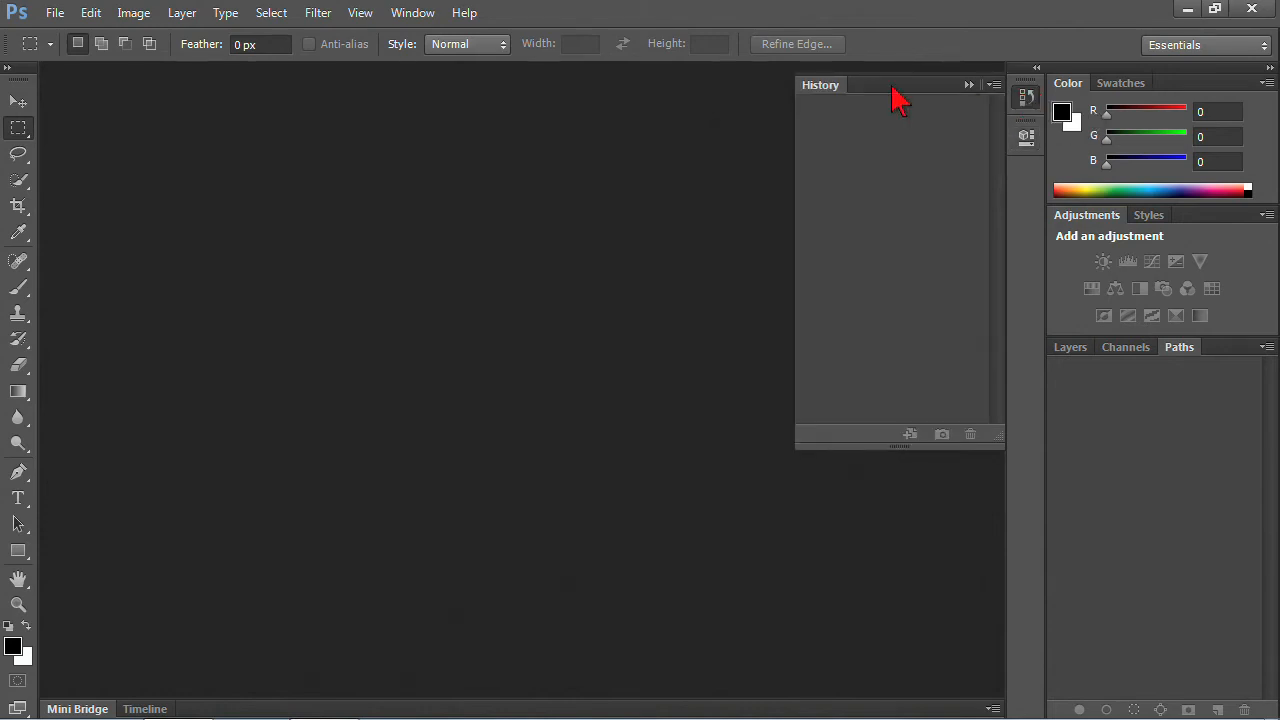
- Add the Actions and Layer Comps panels to the workspace and collapse Layer Comps to its icon
click(410, 18)
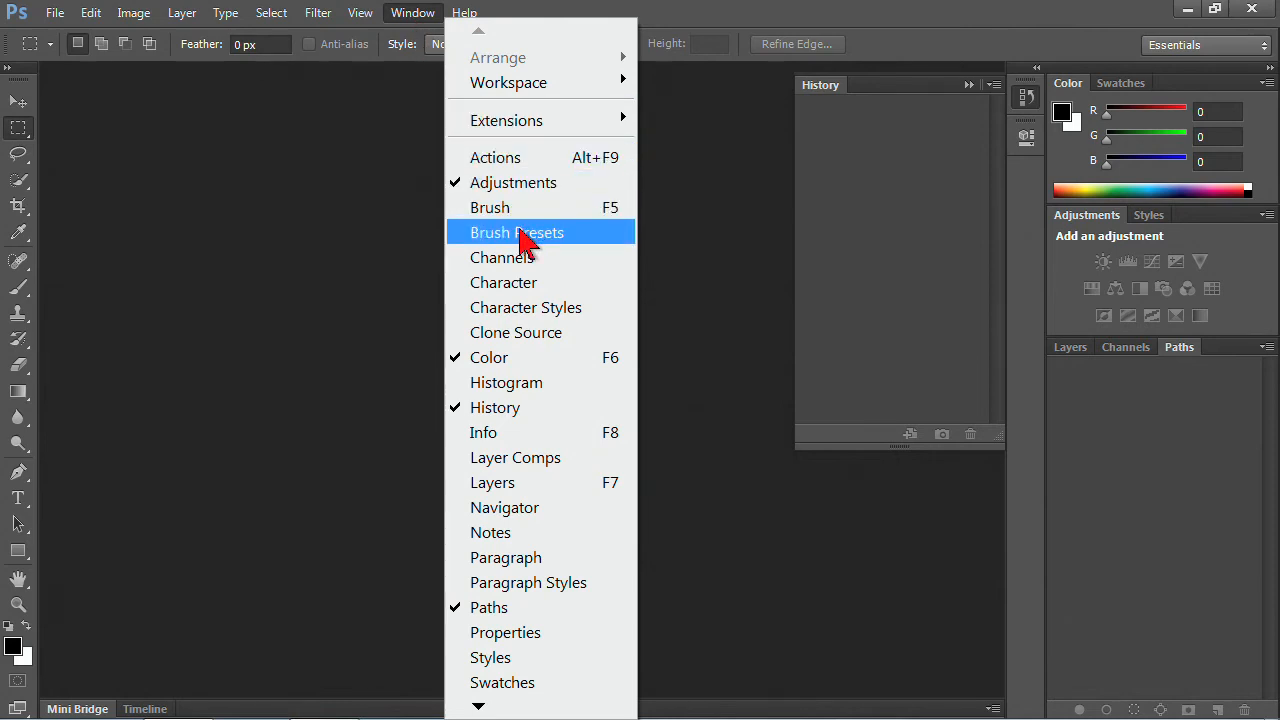
click(519, 174)
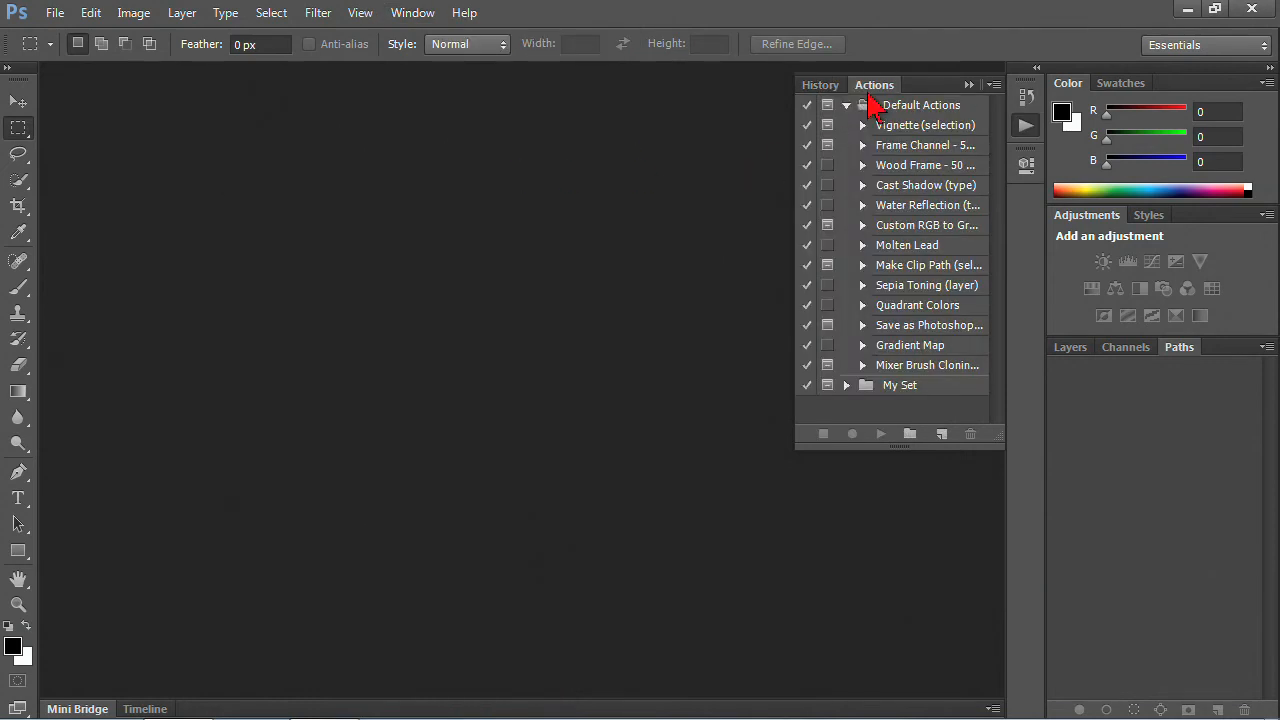
click(408, 13)
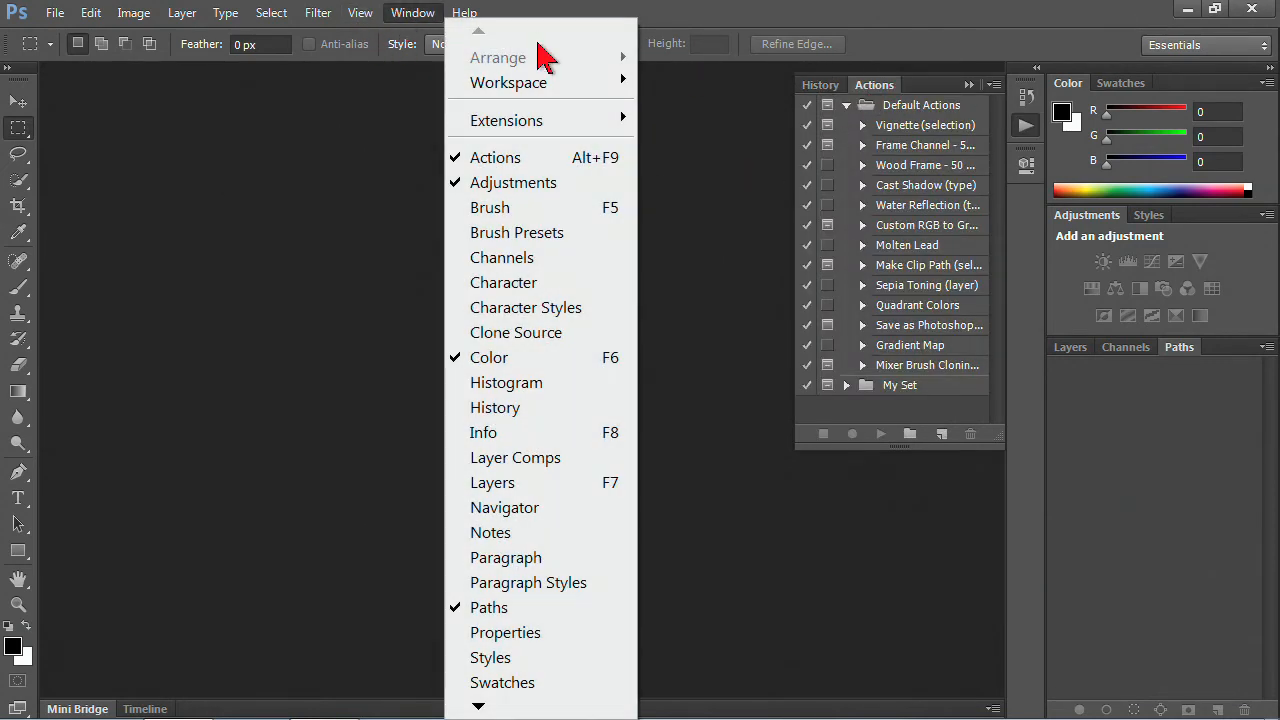
mouse_move(520, 88)
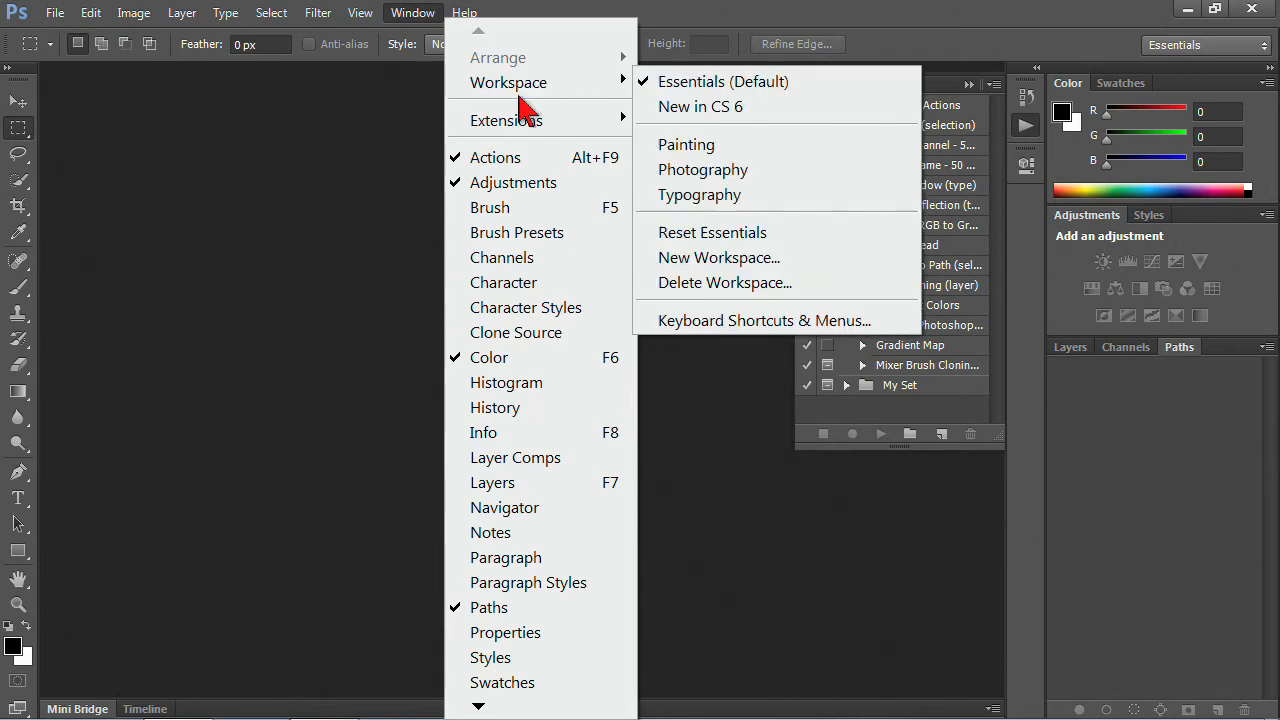
click(520, 459)
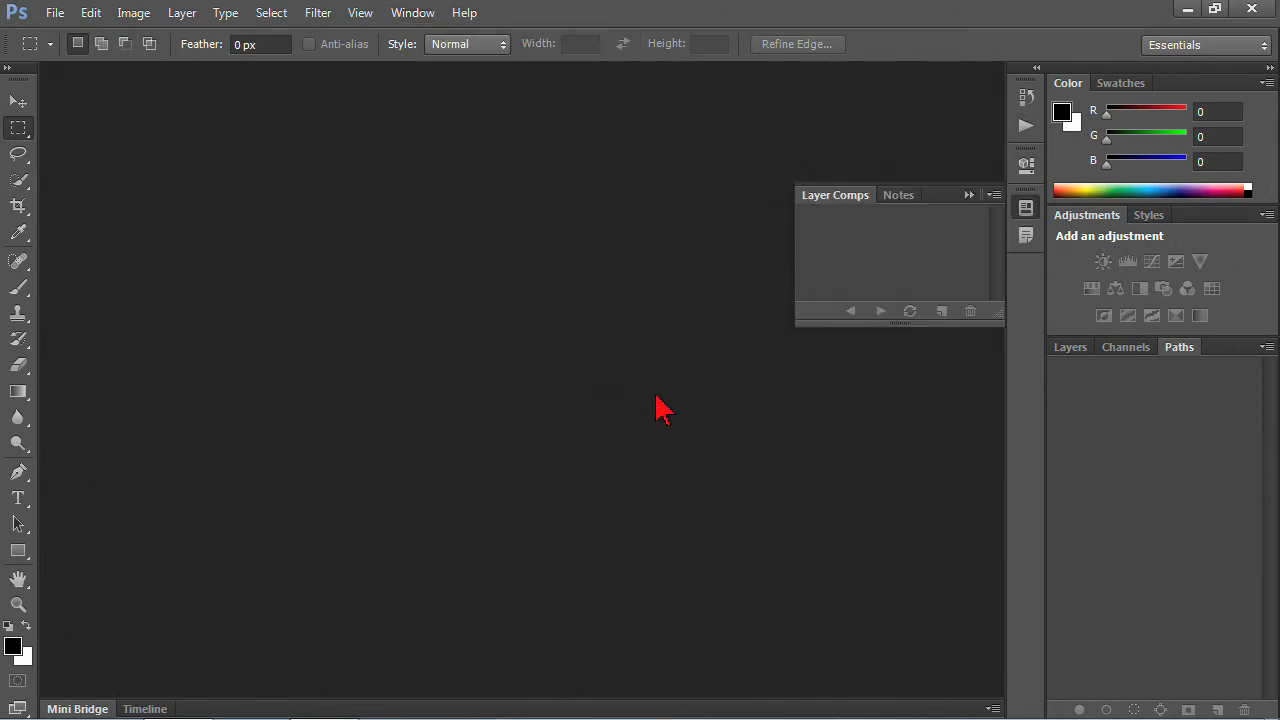
click(1026, 208)
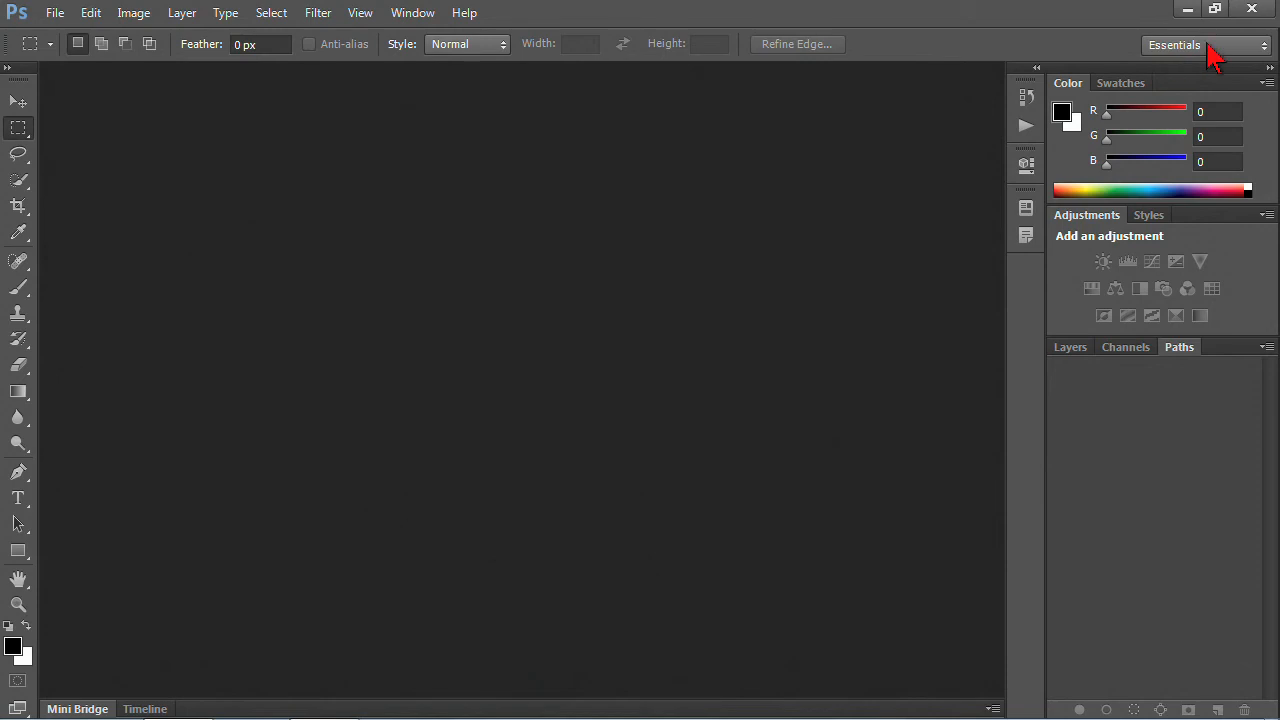
- Save the current panel layout as a new workspace named My WS 1 and check for it in the workspace list
click(1264, 48)
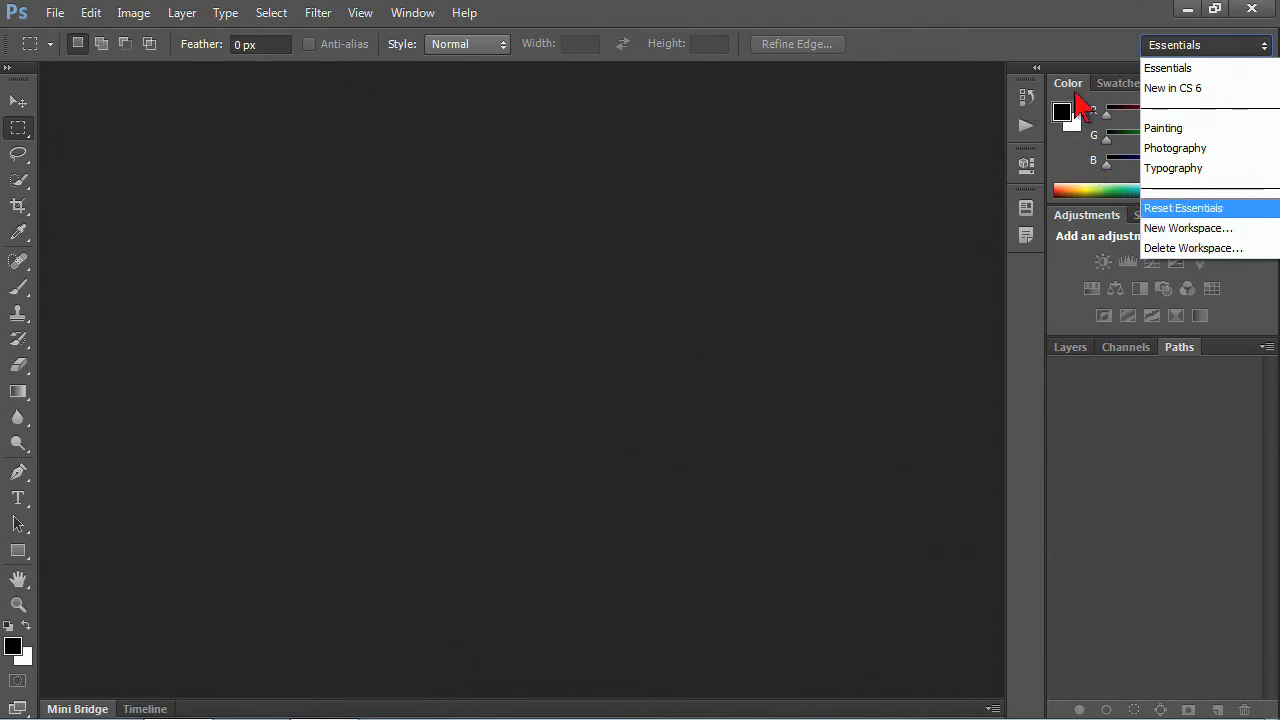
click(1178, 230)
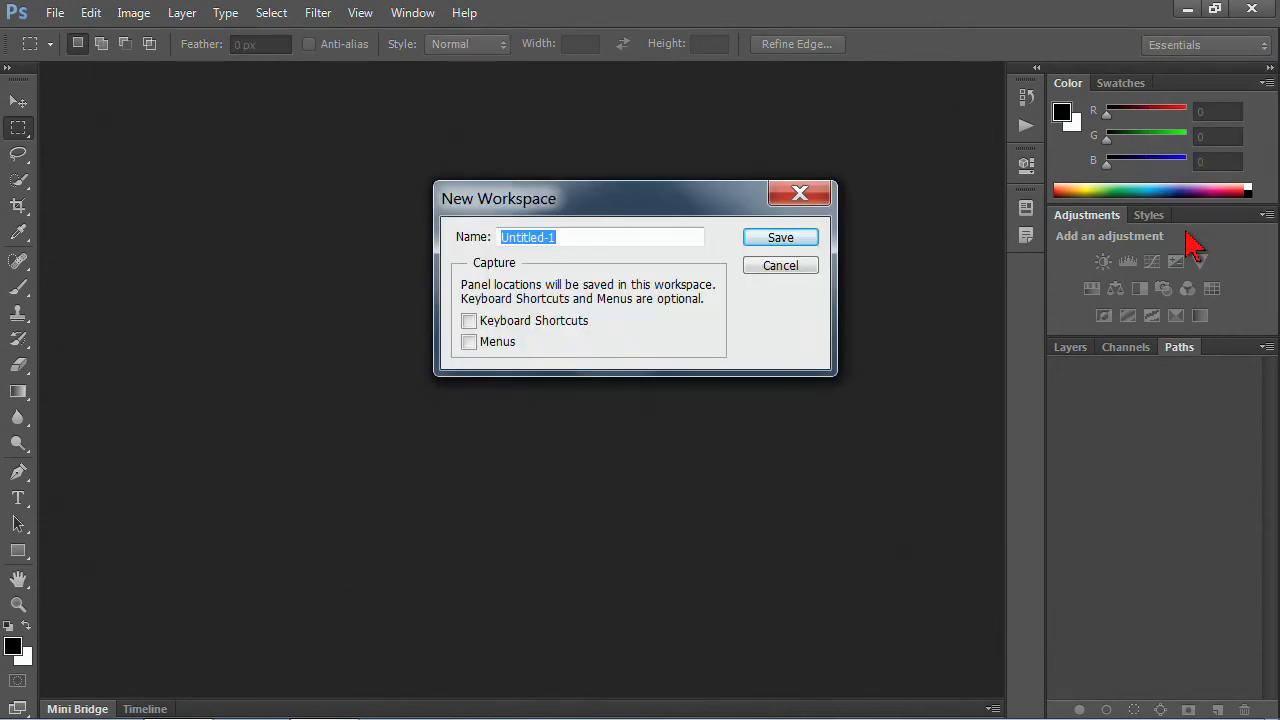
text(My WS 1)
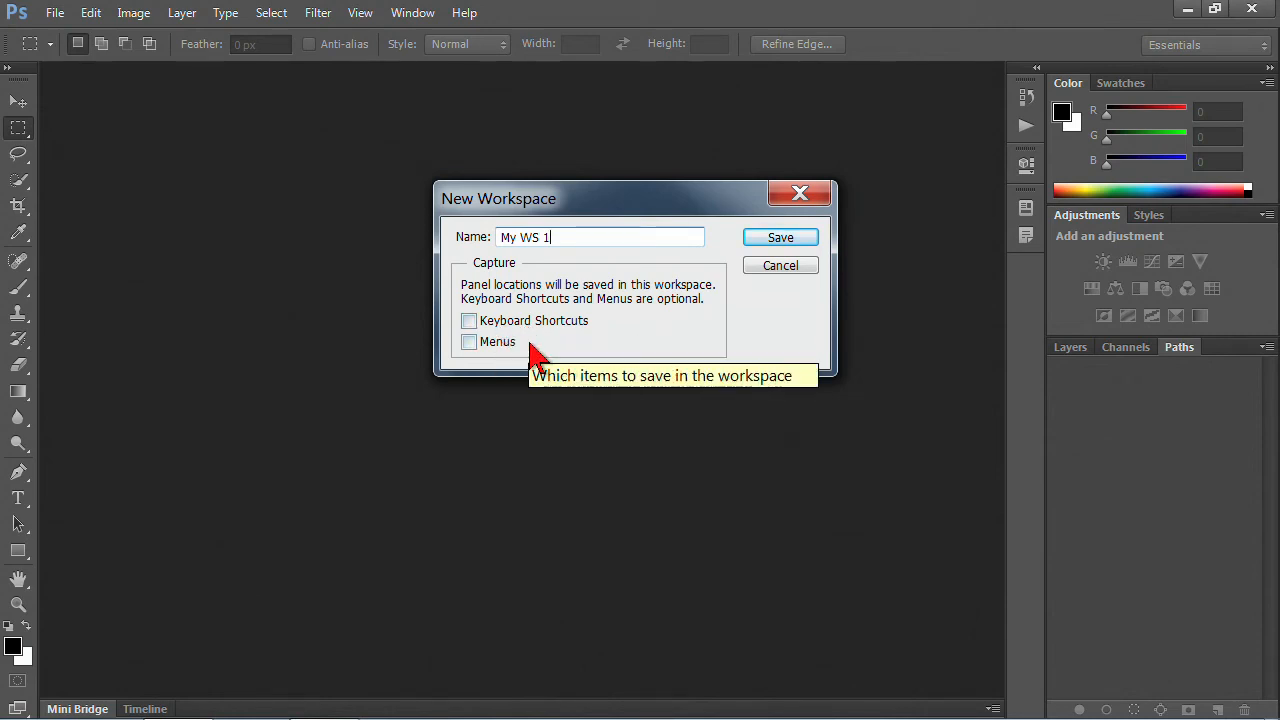
click(773, 240)
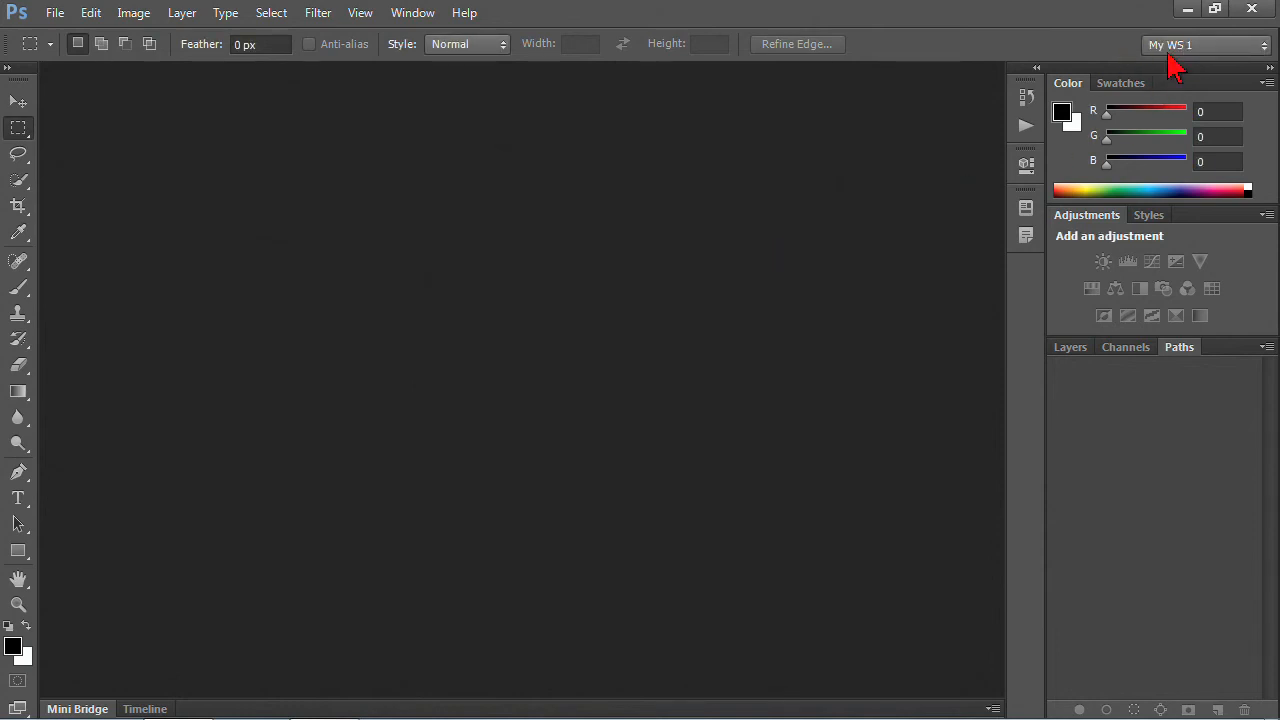
click(1263, 45)
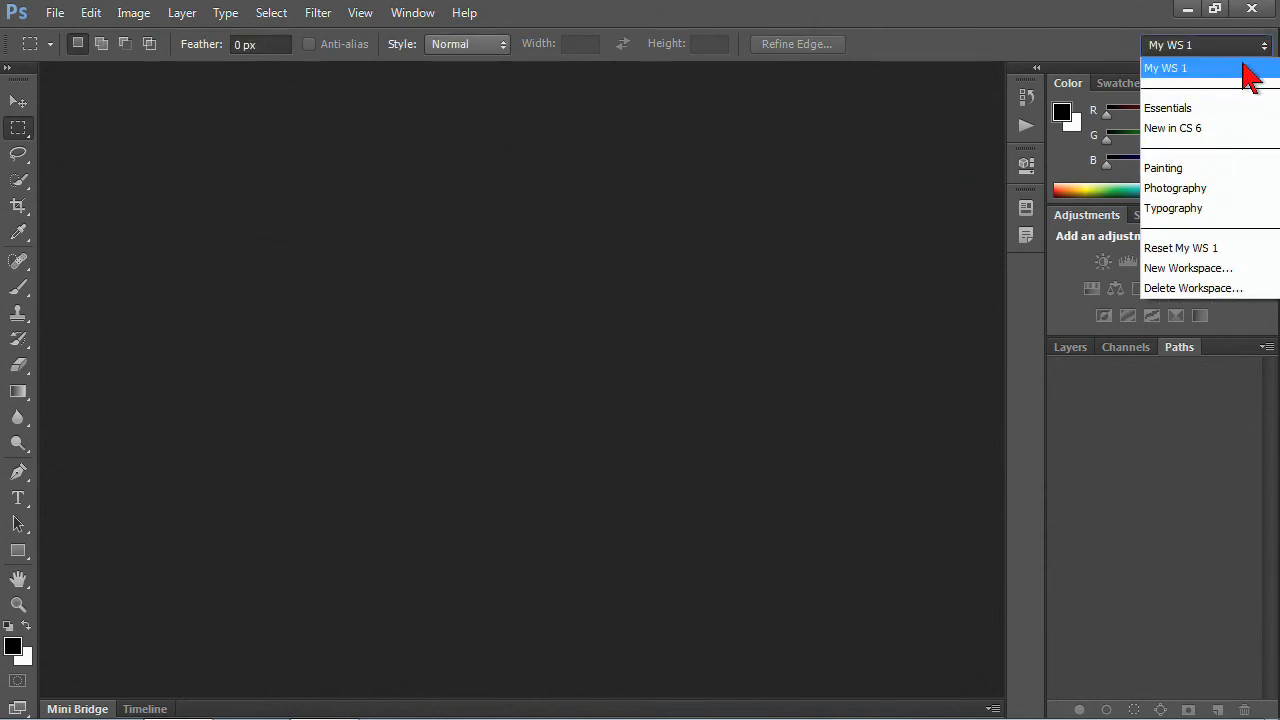
- Switch to the Essentials workspace, reset it to its default layout, and return to the My WS 1 workspace
click(1190, 108)
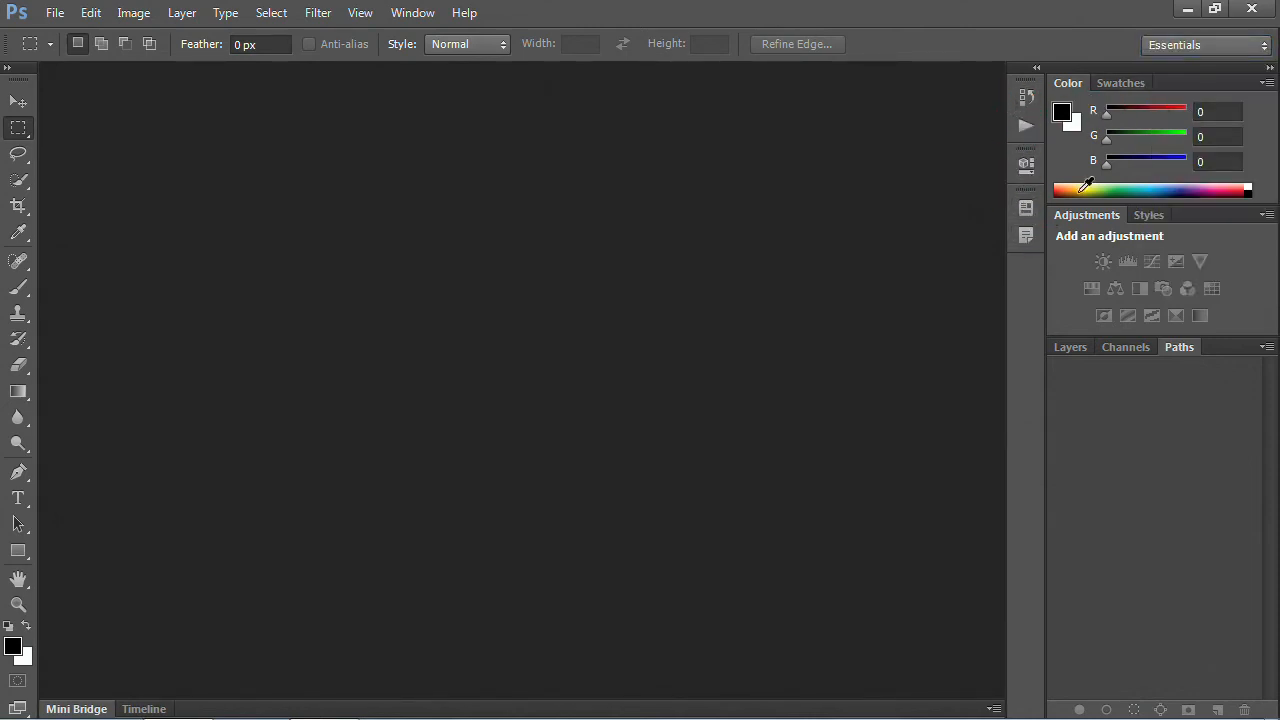
click(1264, 45)
click(1198, 249)
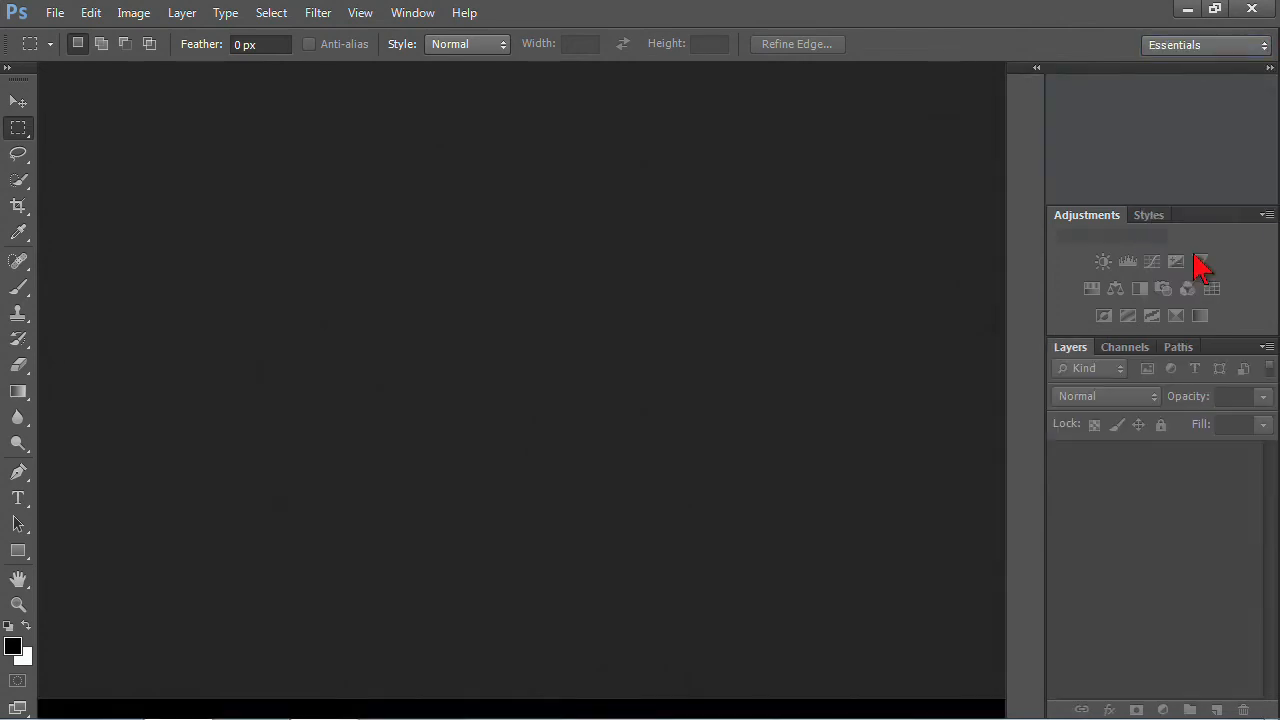
click(1258, 45)
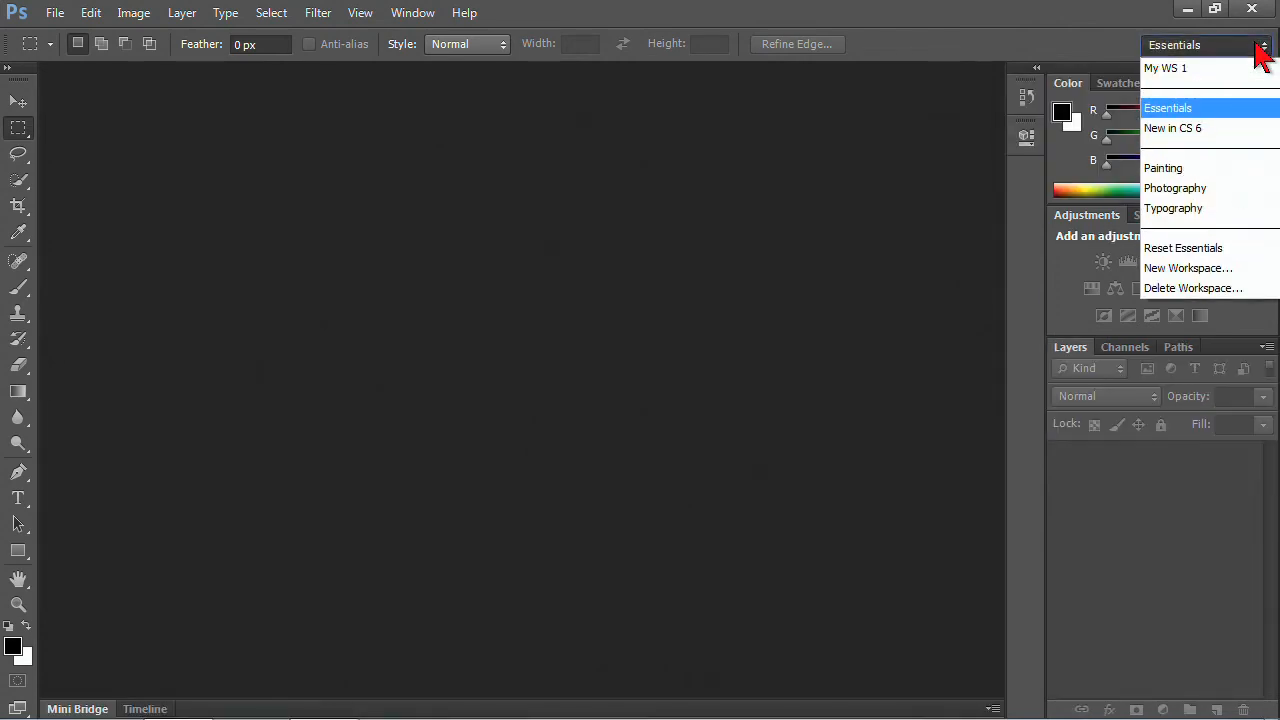
click(1194, 84)
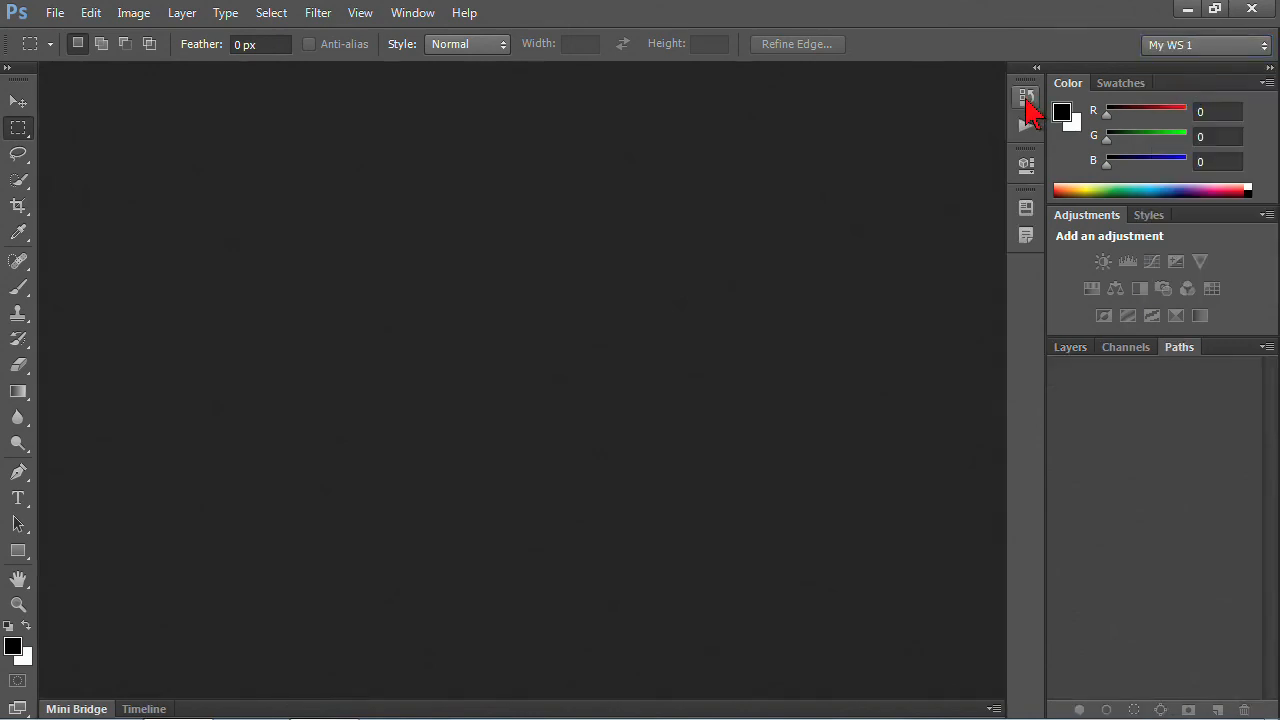
- Detach the Adjustments and Layers panels as floating panels and reset the My WS 1 workspace to its saved layout
drag(1088, 215, 556, 293)
drag(1063, 358, 705, 185)
click(1266, 46)
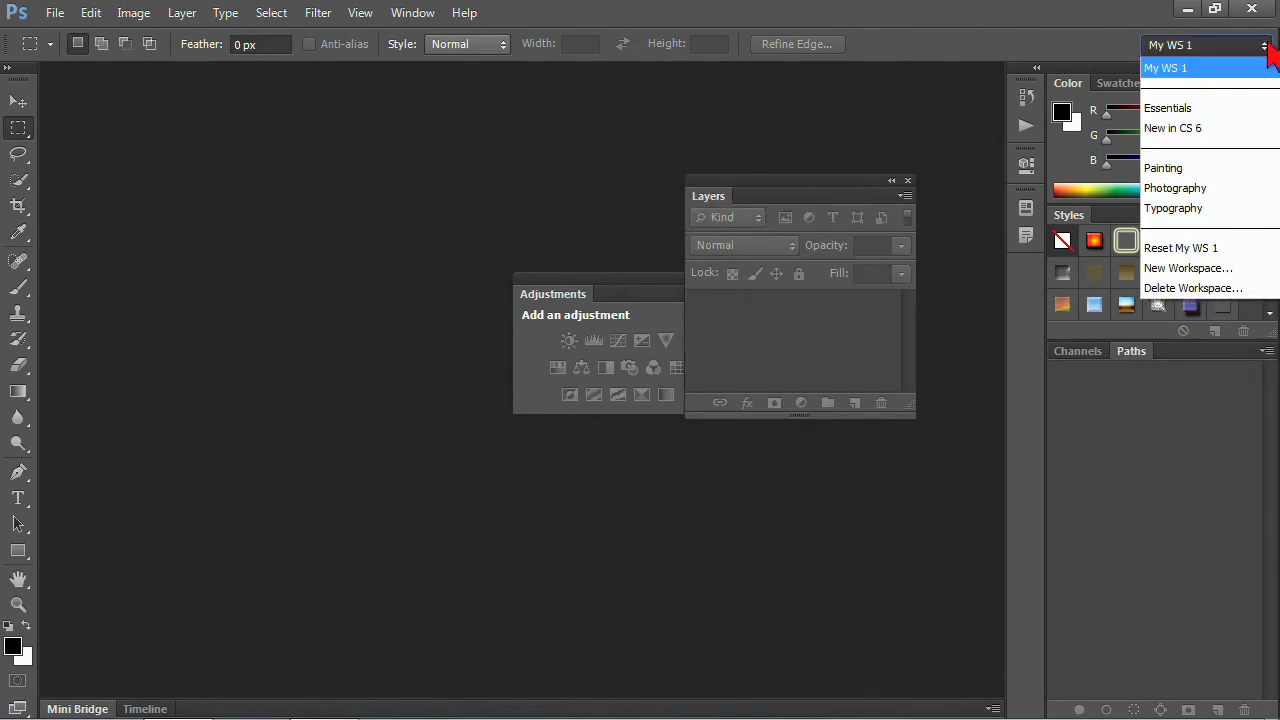
click(1192, 250)
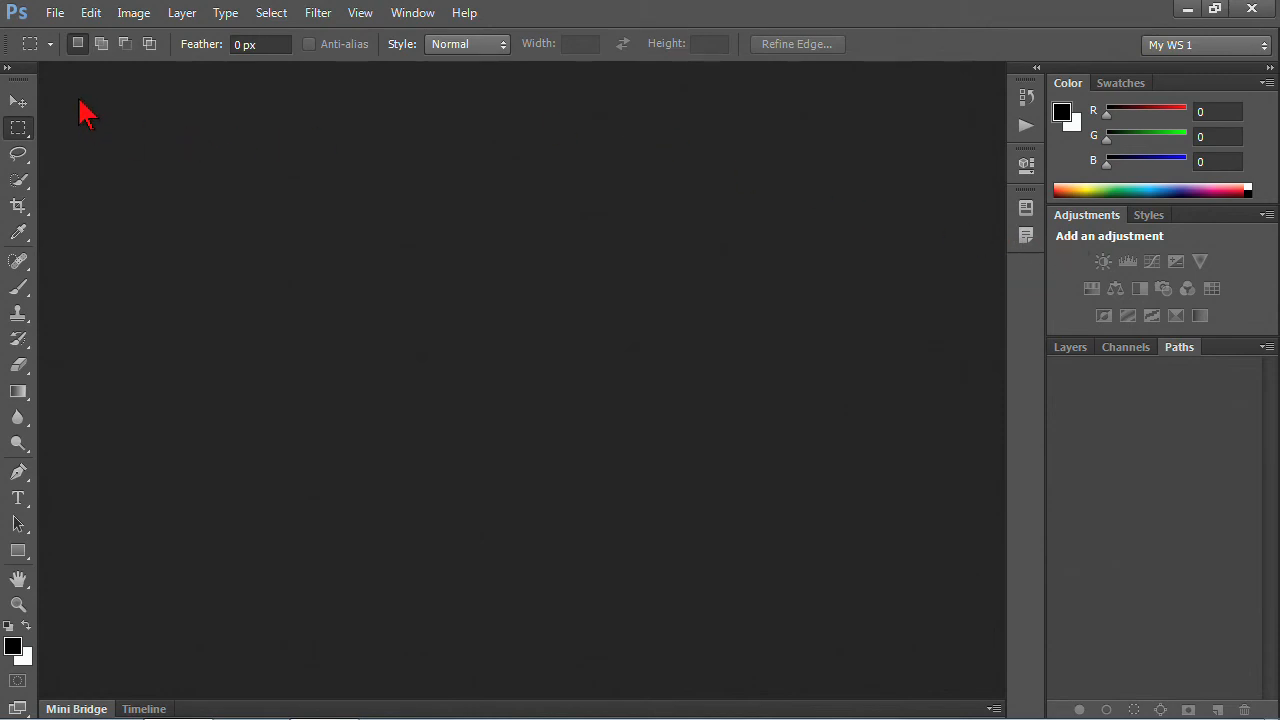
- Open the menu customization settings and load the New in CS 6 set
click(91, 14)
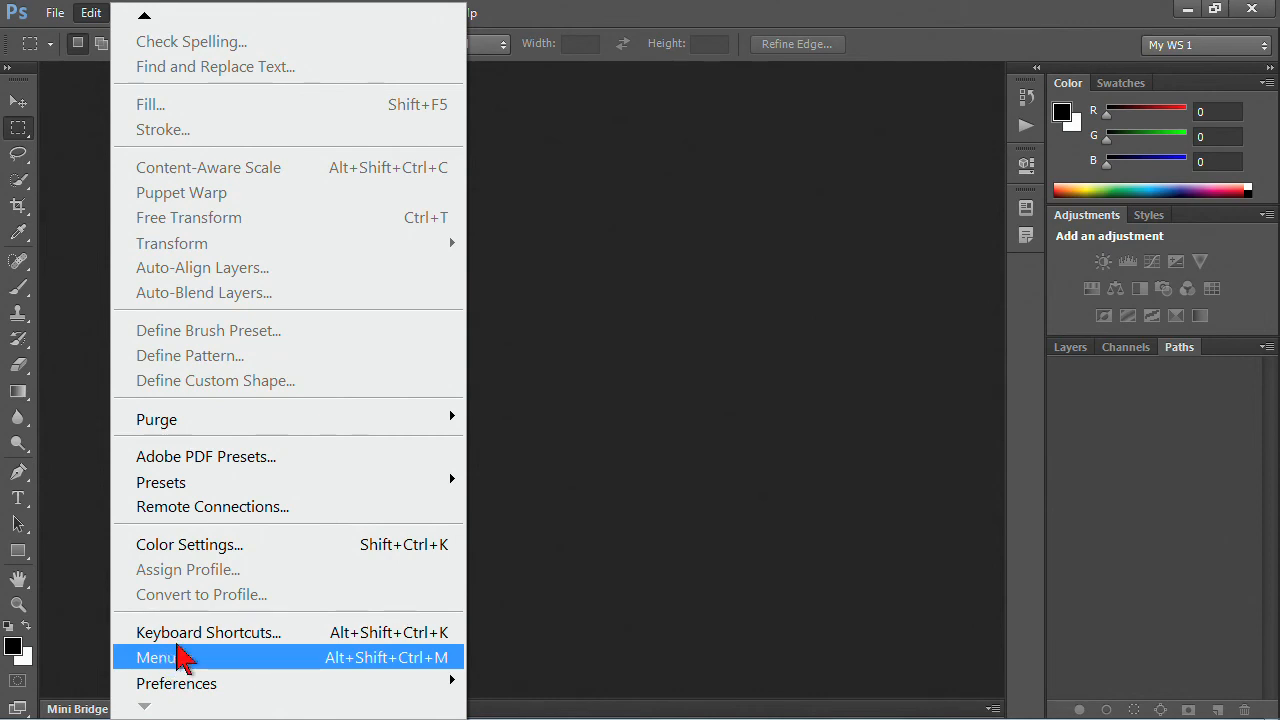
click(180, 657)
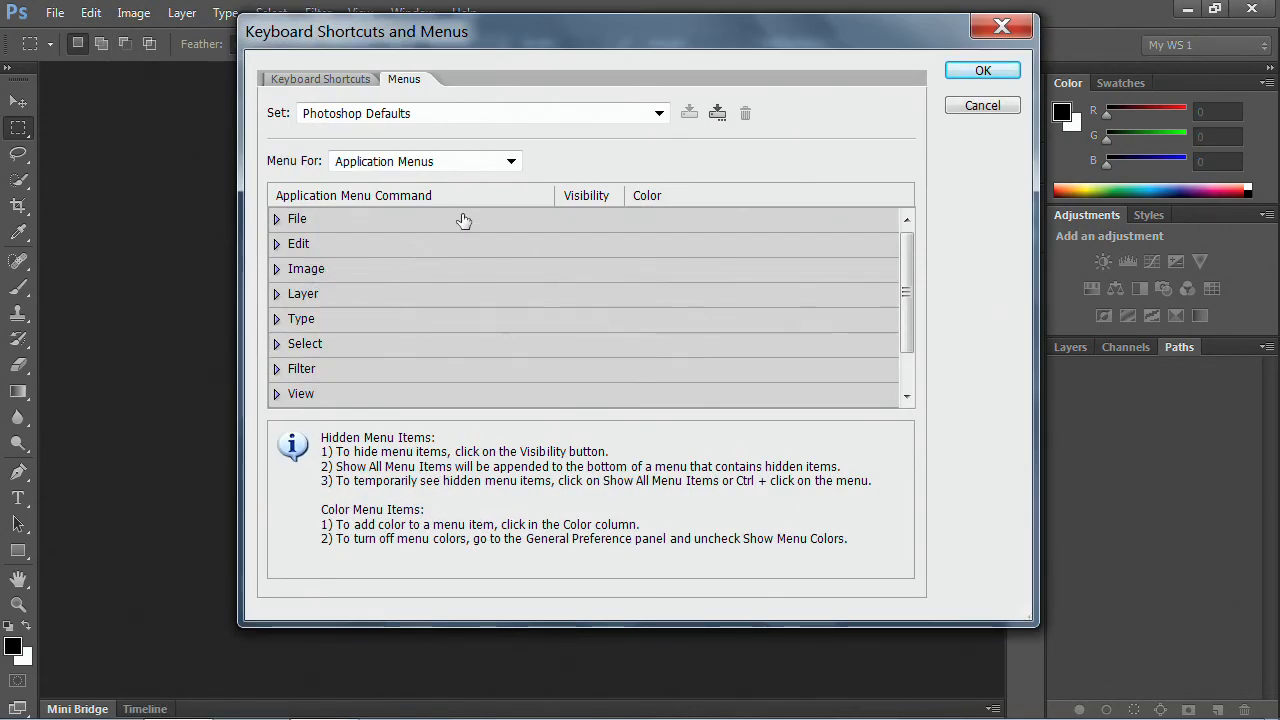
click(660, 113)
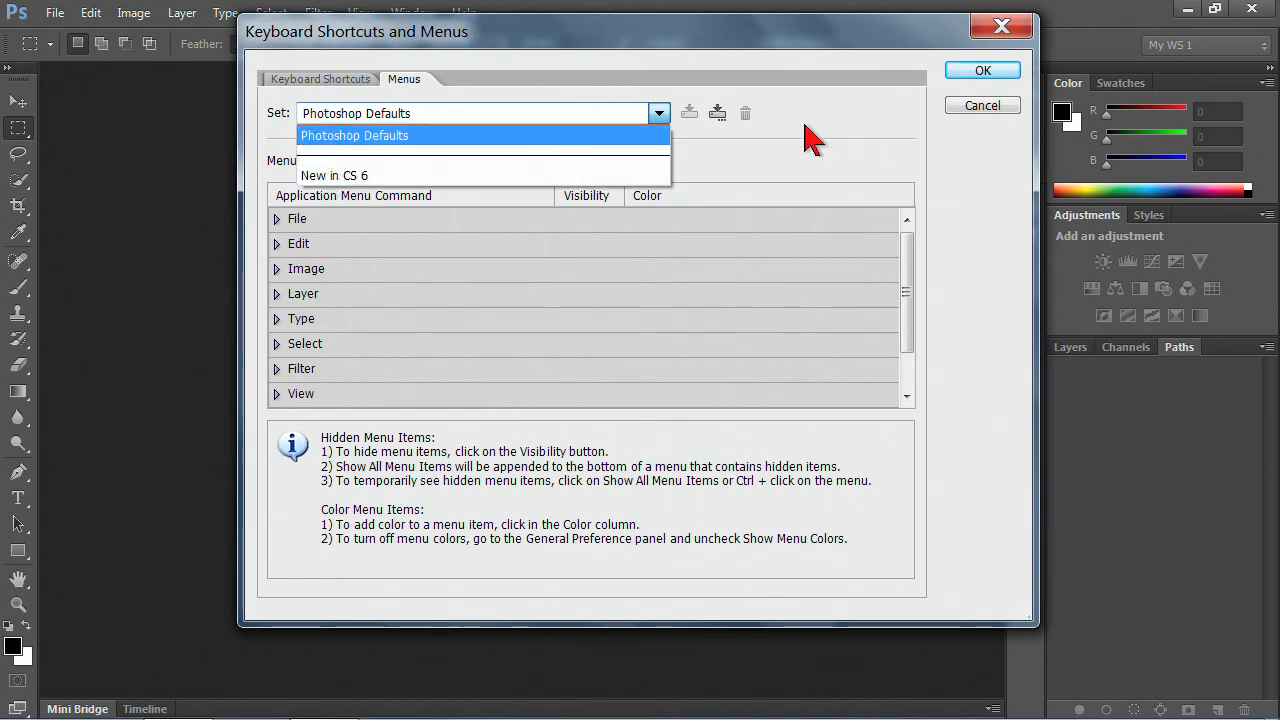
click(879, 150)
click(660, 113)
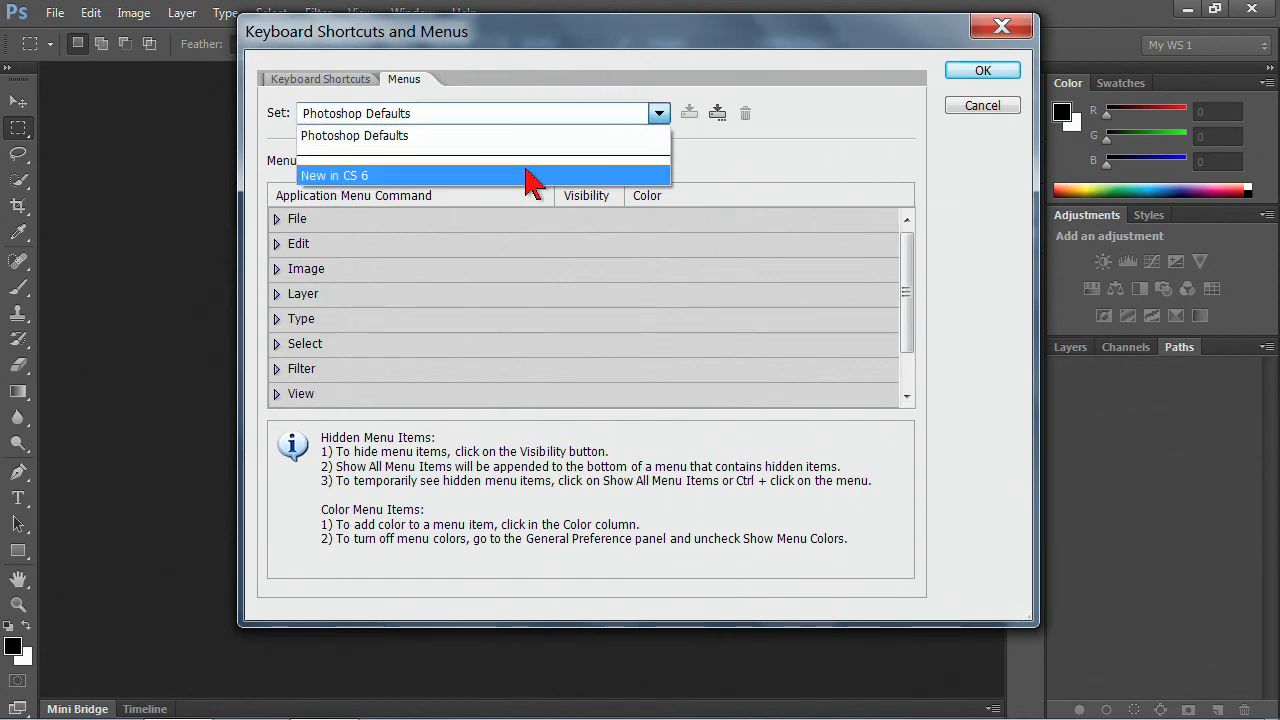
click(525, 172)
- Expand the Type menu commands and examine their visibility and color assignments
drag(909, 294, 909, 343)
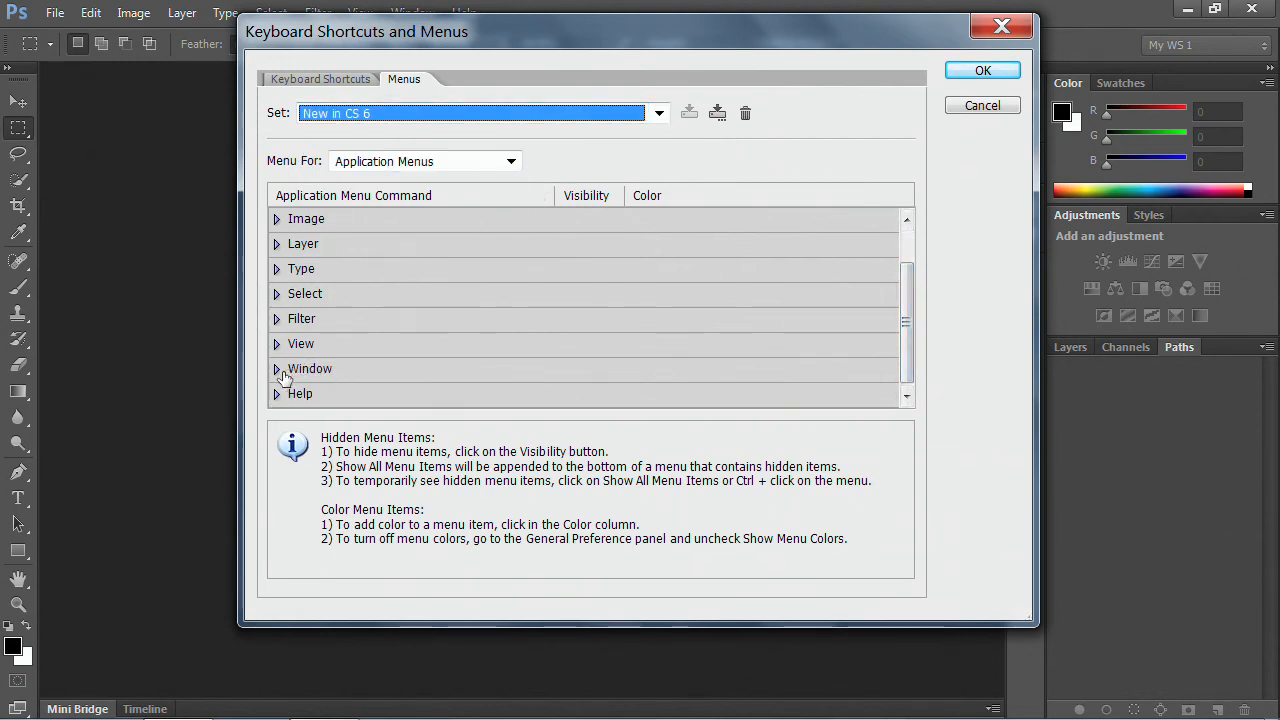
click(278, 271)
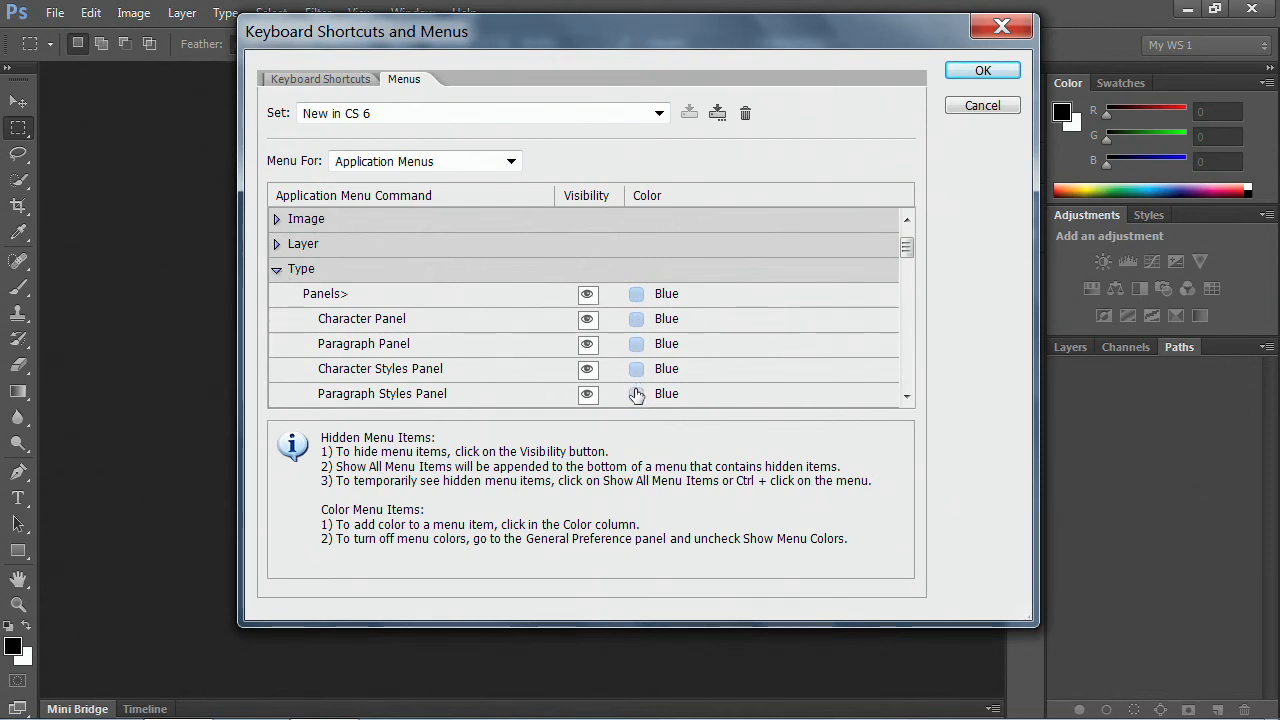
drag(906, 251, 907, 263)
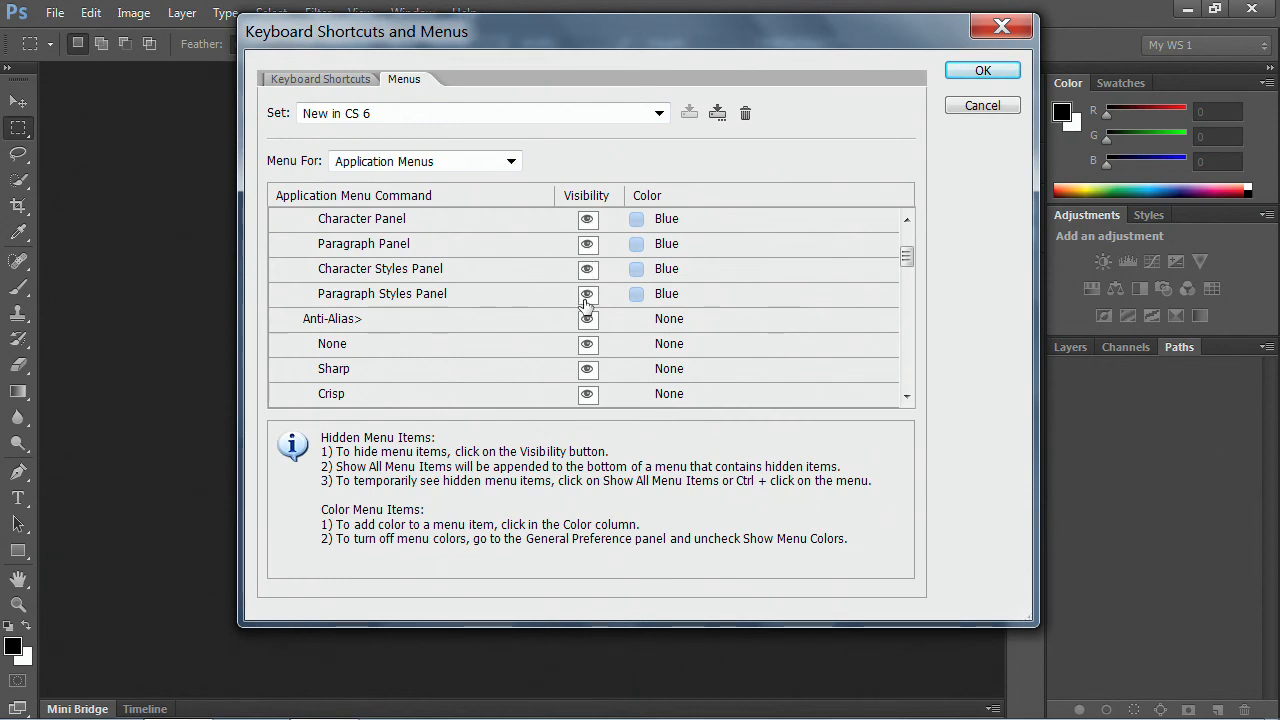
drag(908, 263, 911, 240)
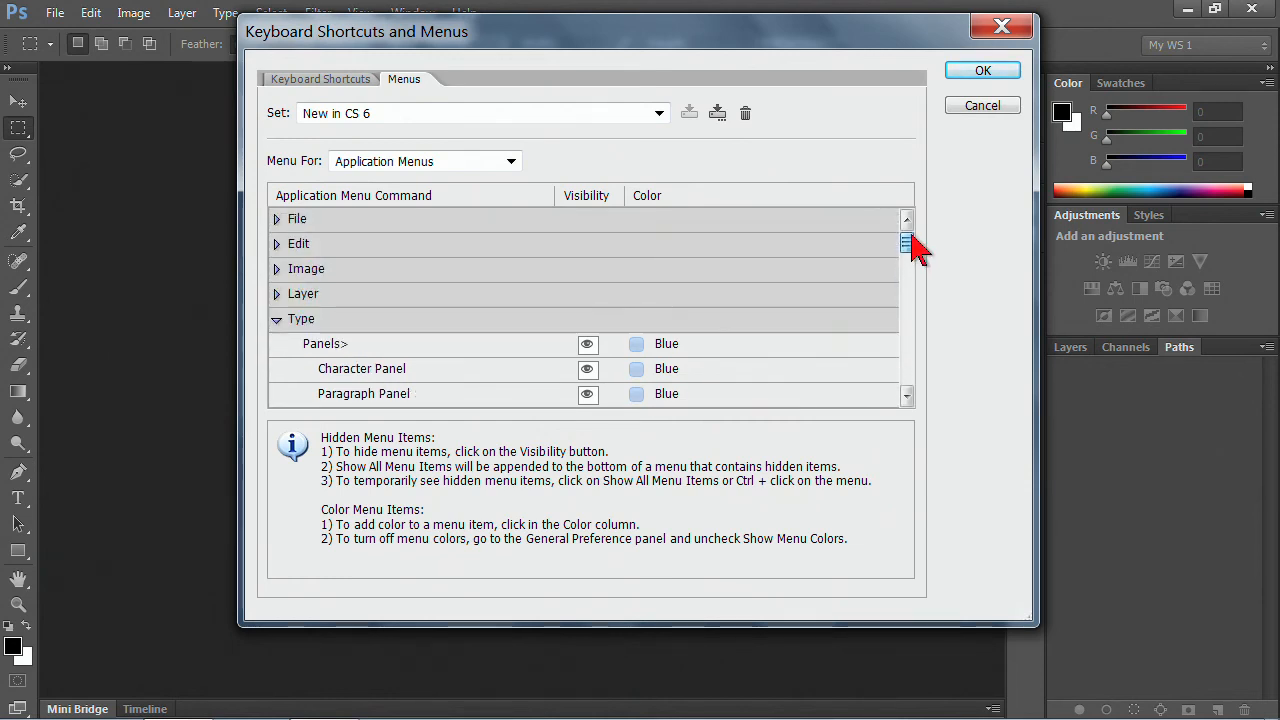
- Switch the menu set back to Photoshop Defaults and leave the menu customization settings without saving
click(659, 113)
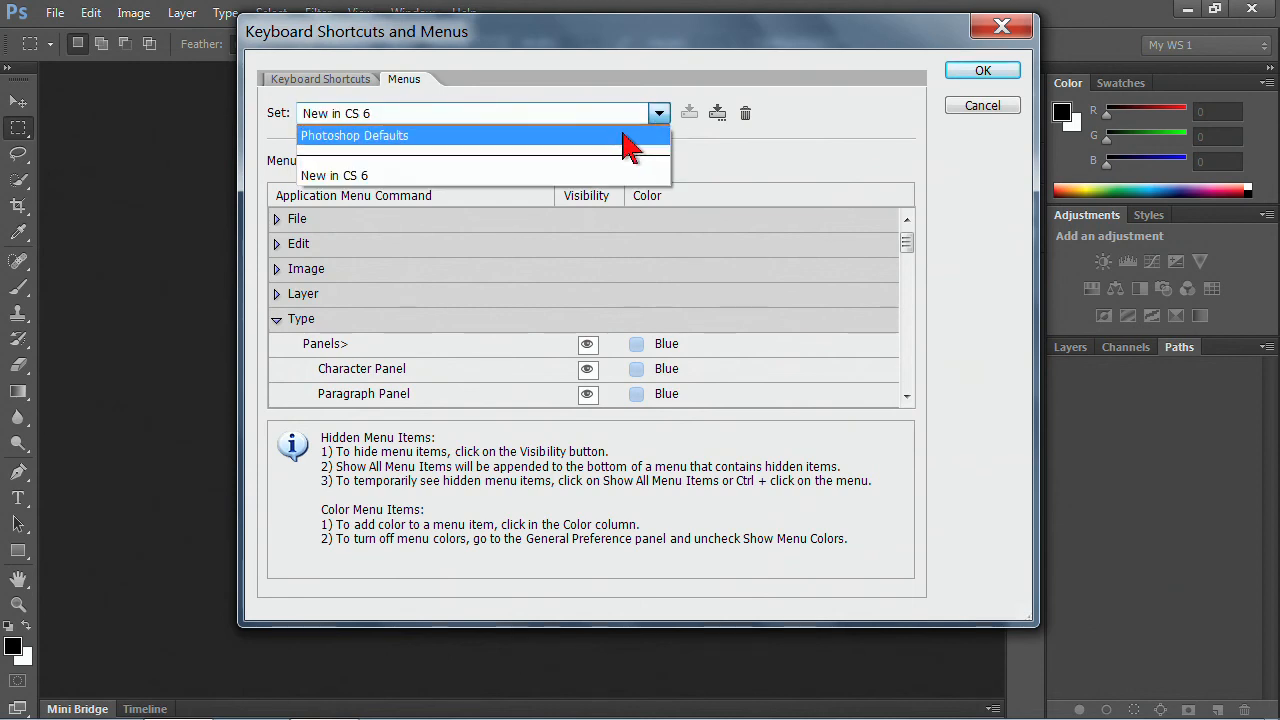
click(620, 148)
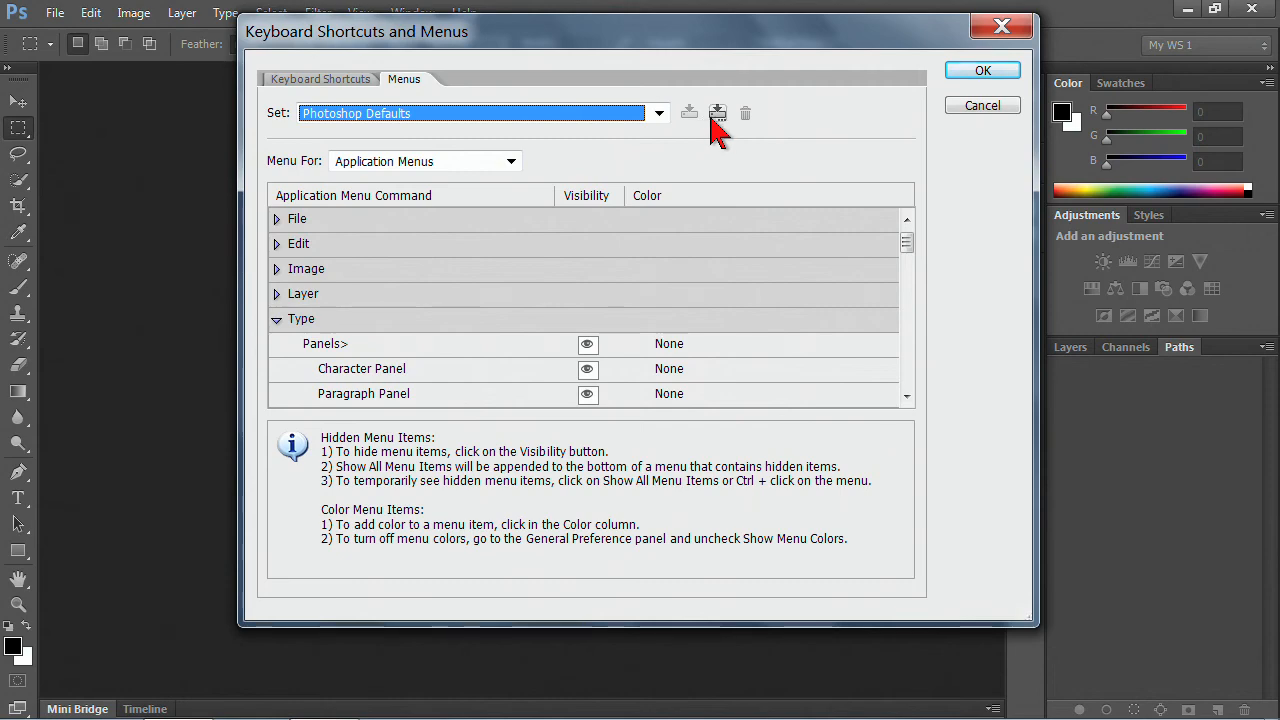
click(975, 108)
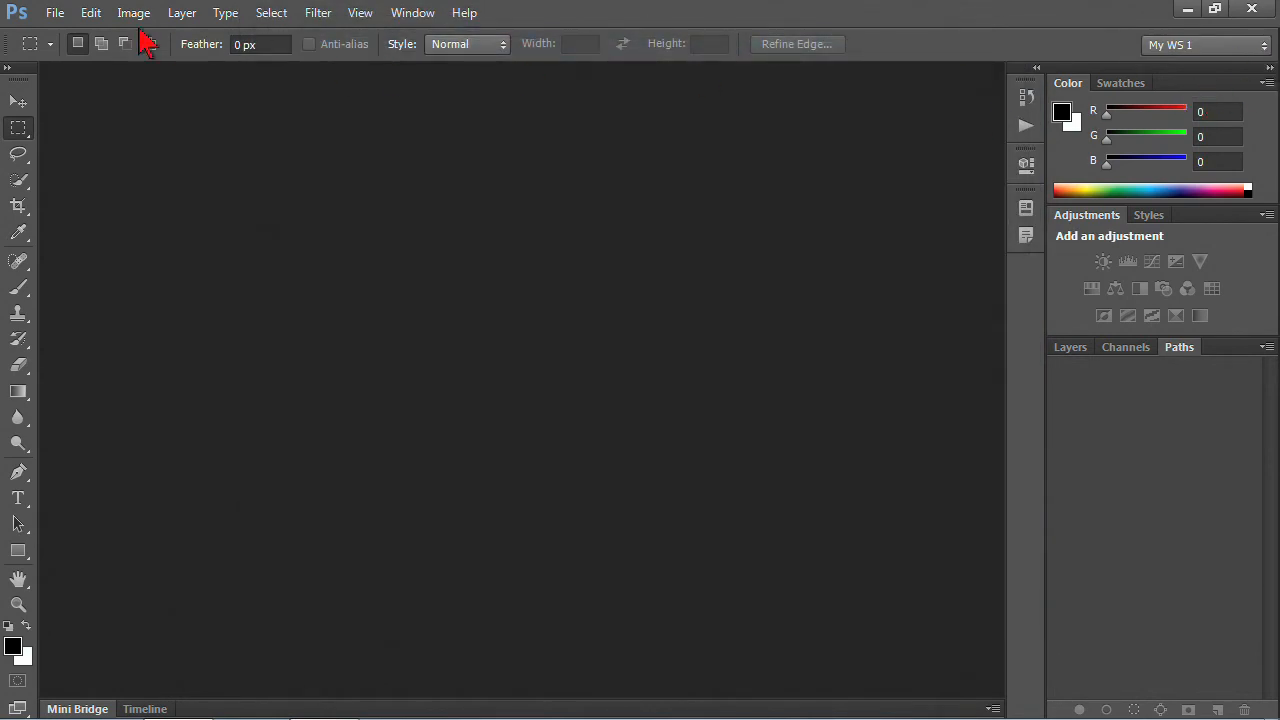
- Open the keyboard shortcut settings, examine the shortcuts of the File menu commands, and close them without saving
click(93, 14)
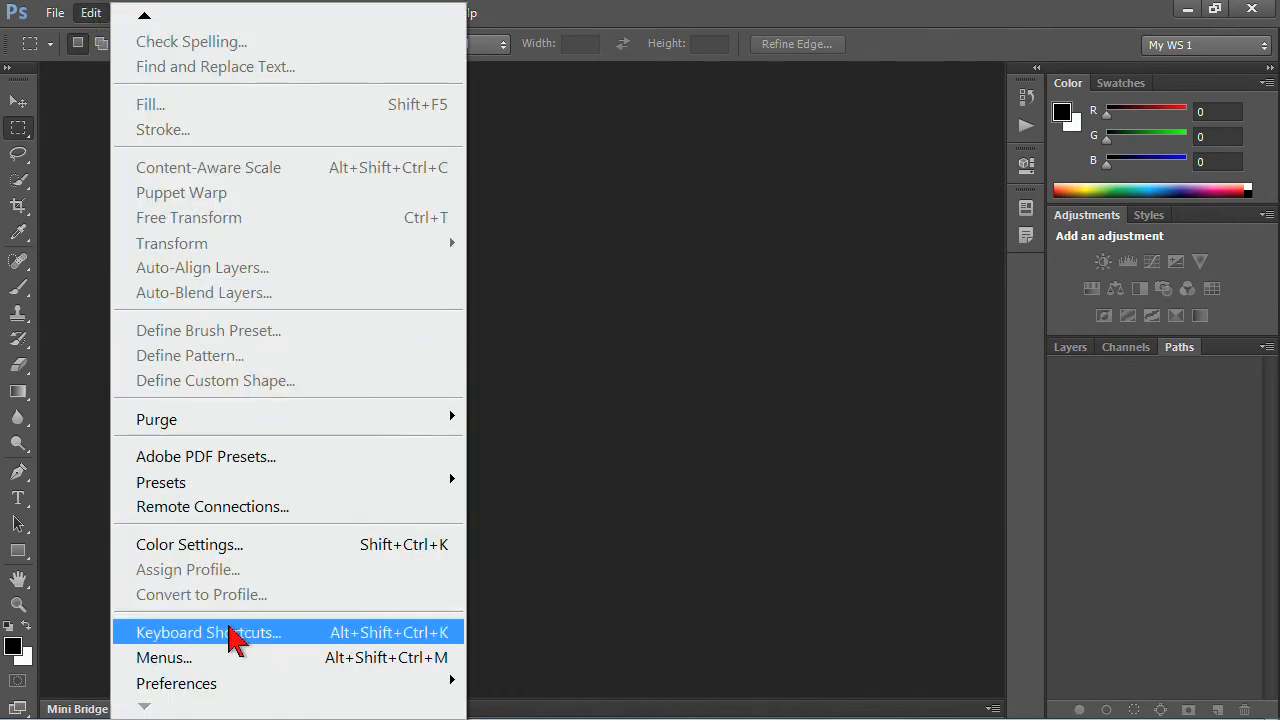
click(234, 635)
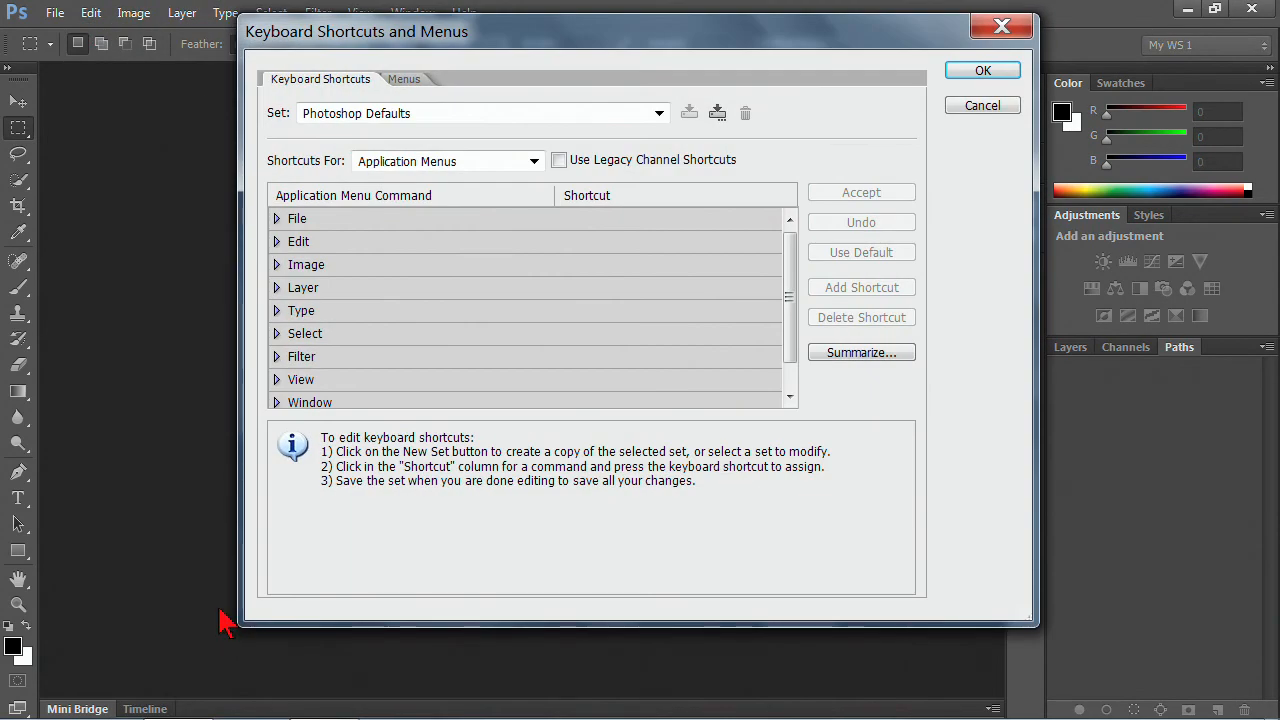
click(276, 219)
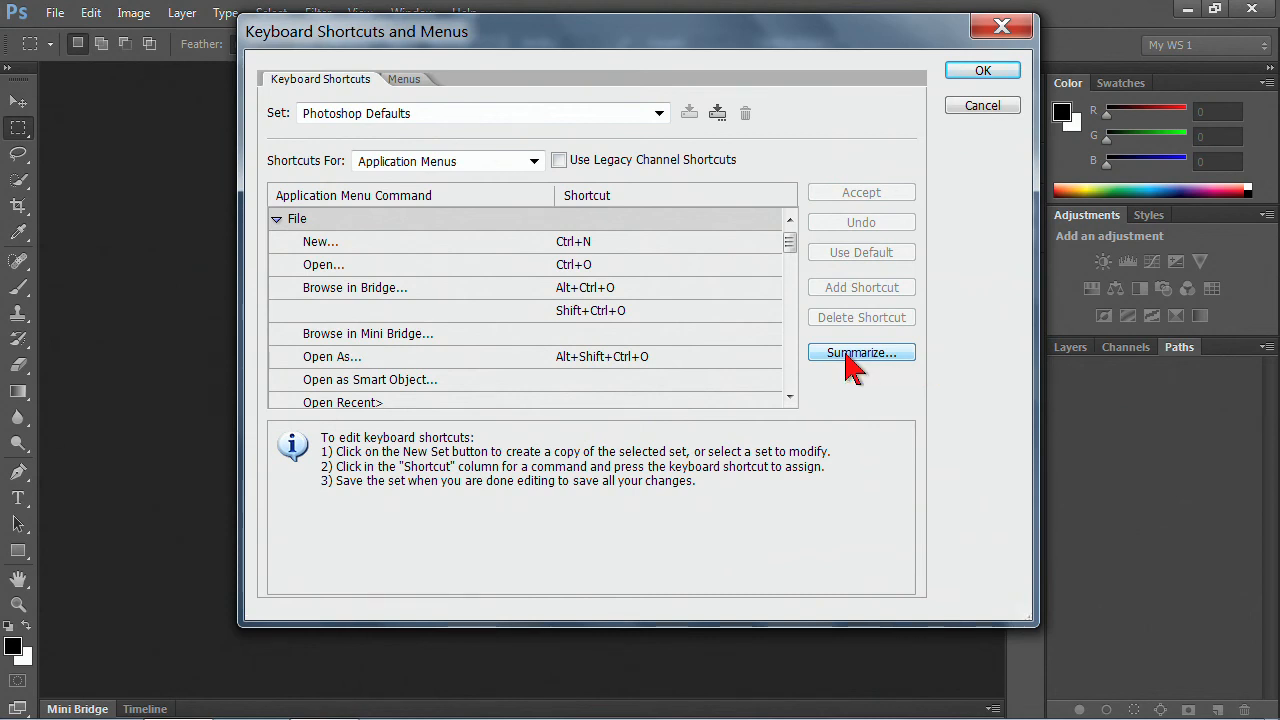
click(982, 106)
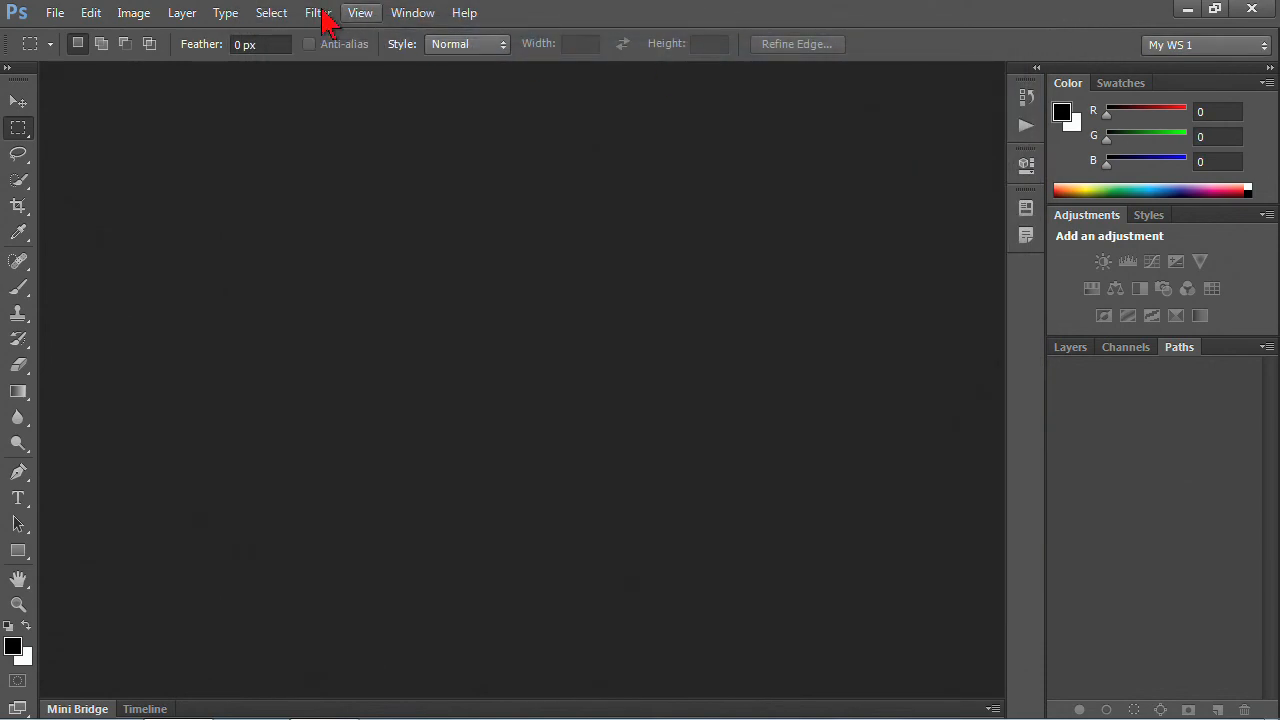
click(89, 16)
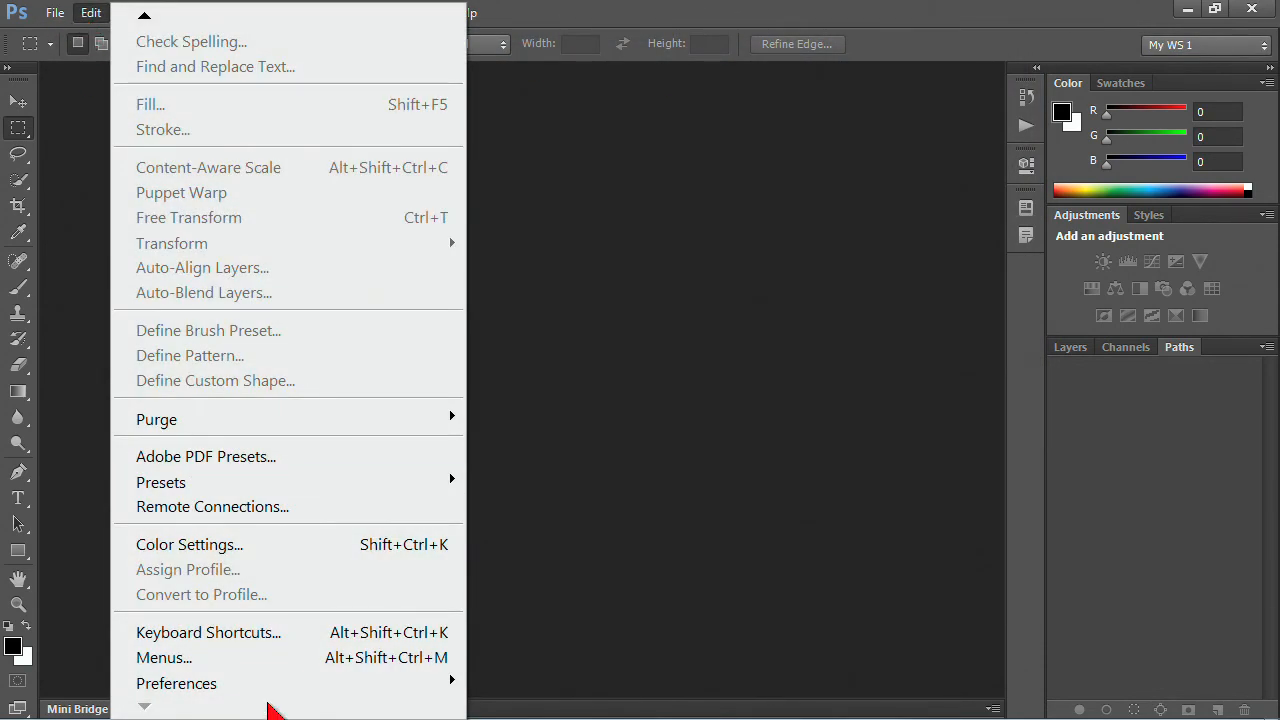
mouse_move(272, 684)
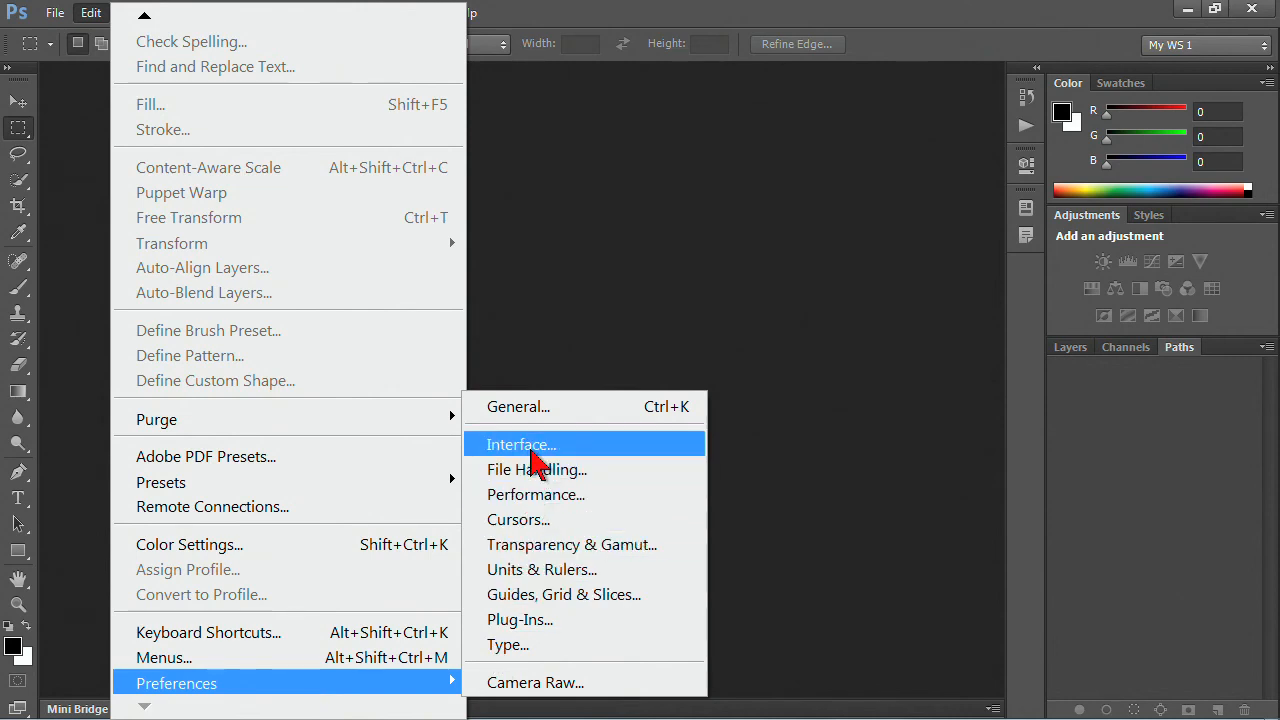
click(631, 249)
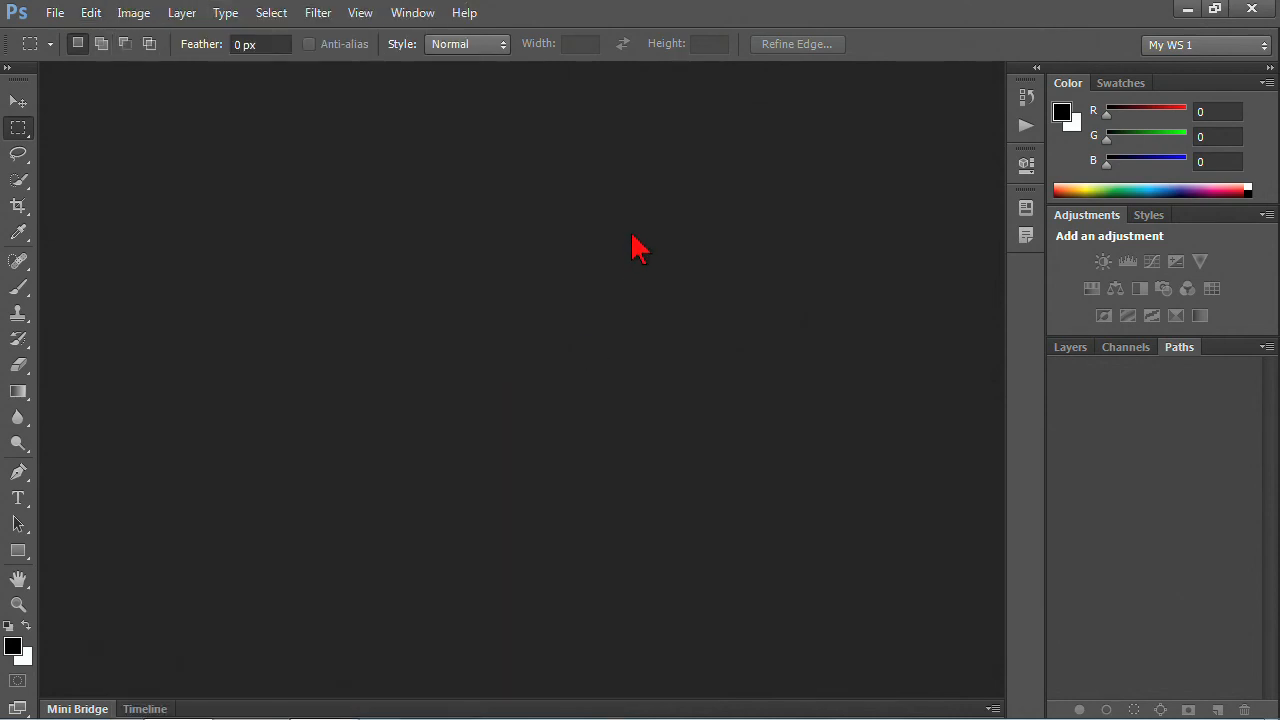
- Quit Photoshop and relaunch it with its preferences reset, agreeing to delete the Adobe Photoshop Settings File
click(1252, 9)
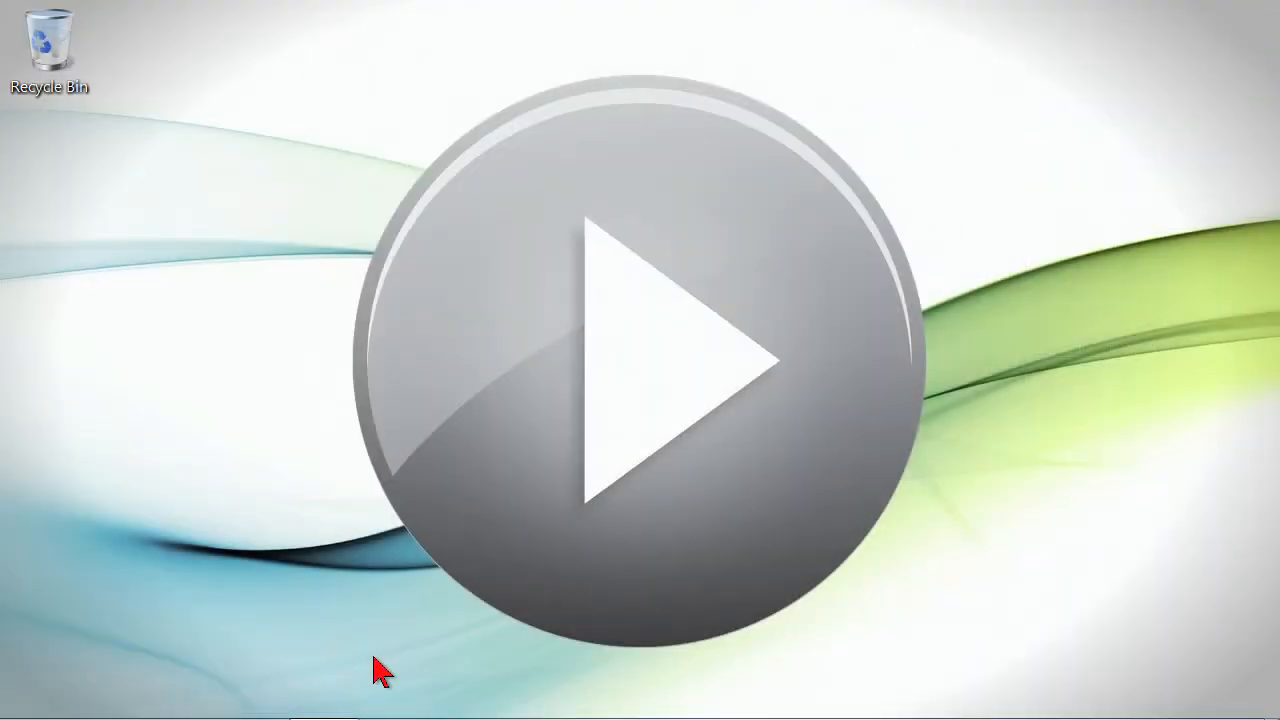
mouse_move(178, 708)
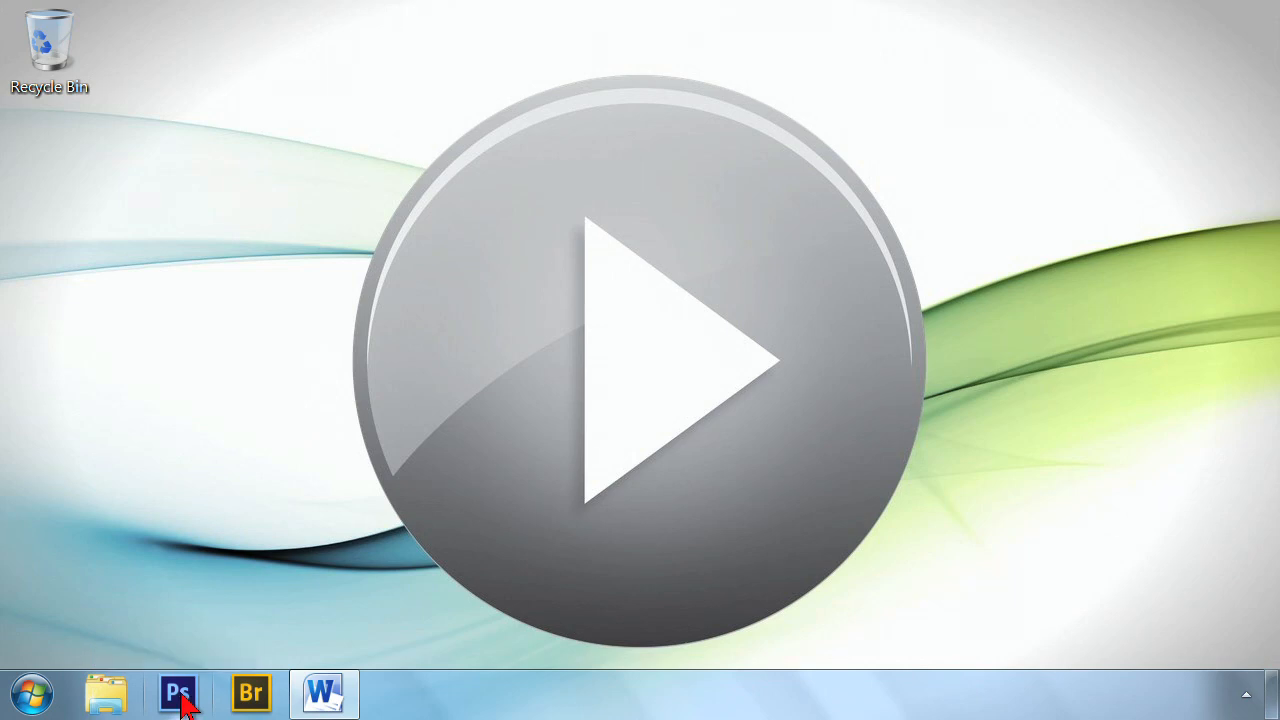
ctrl+alt+shift+click(178, 693)
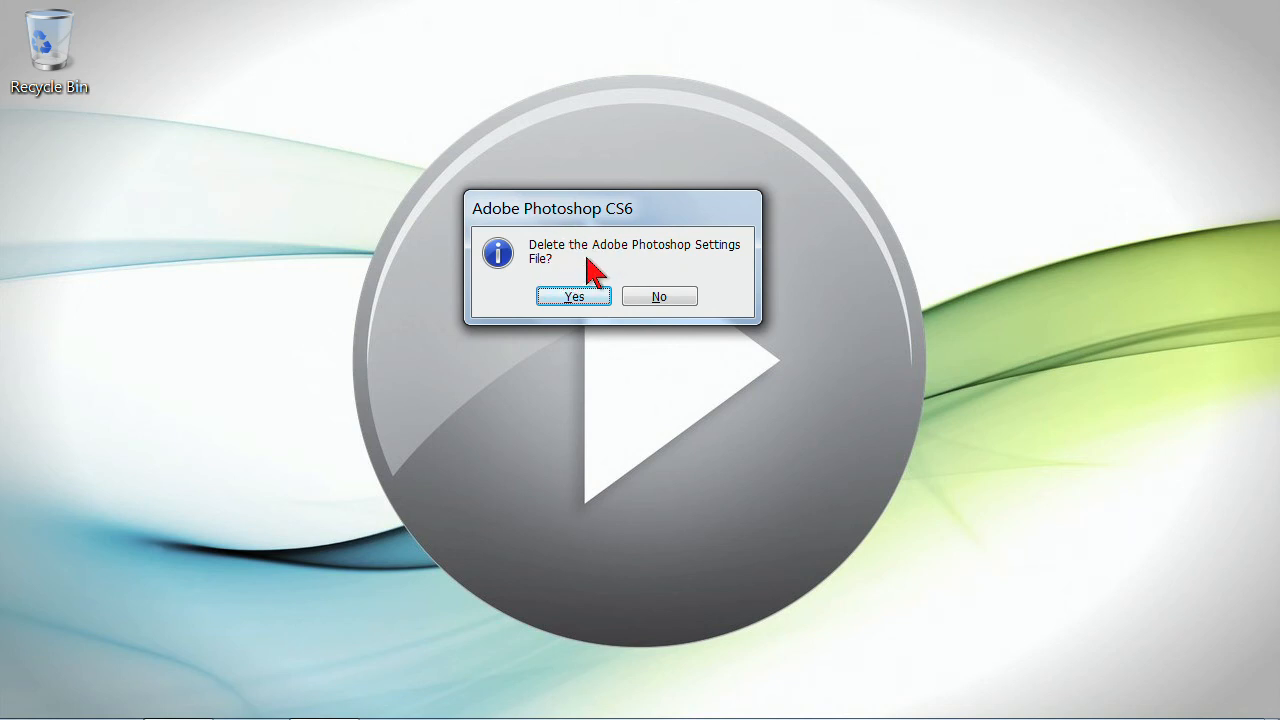
click(569, 296)
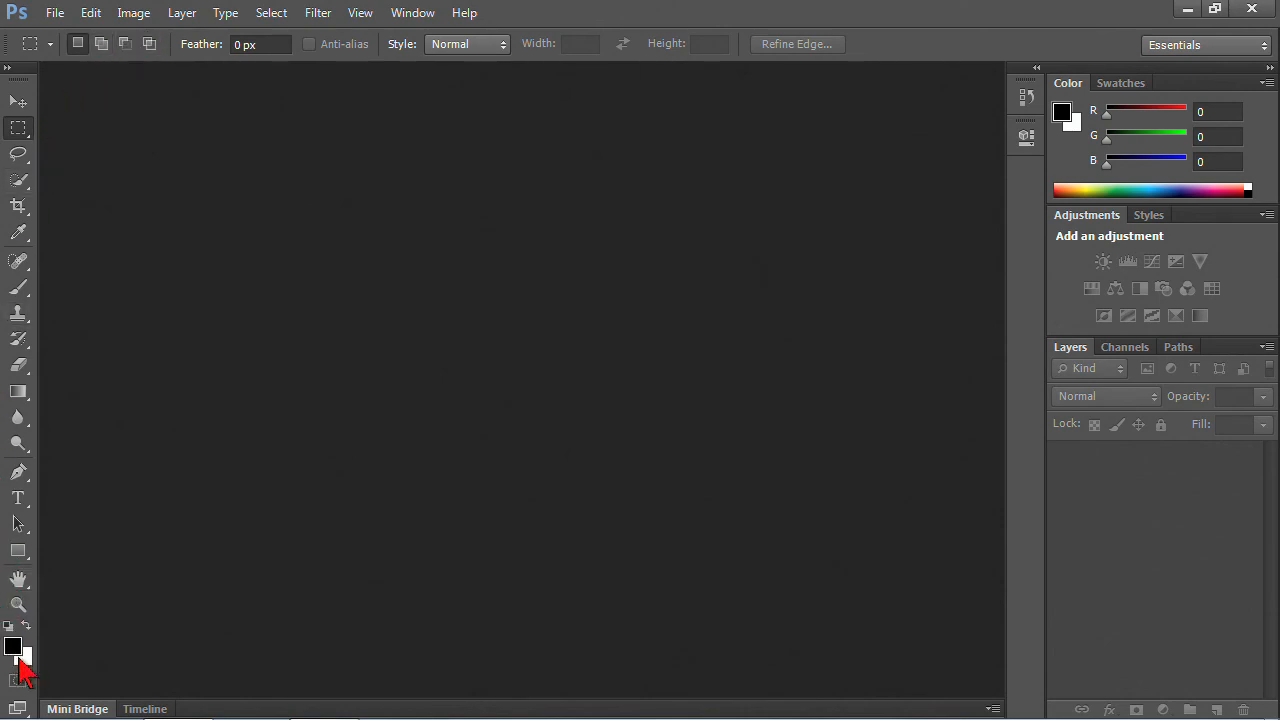
- Switch from the Essentials workspace to the saved My WS 1 workspace
click(56, 13)
click(1264, 46)
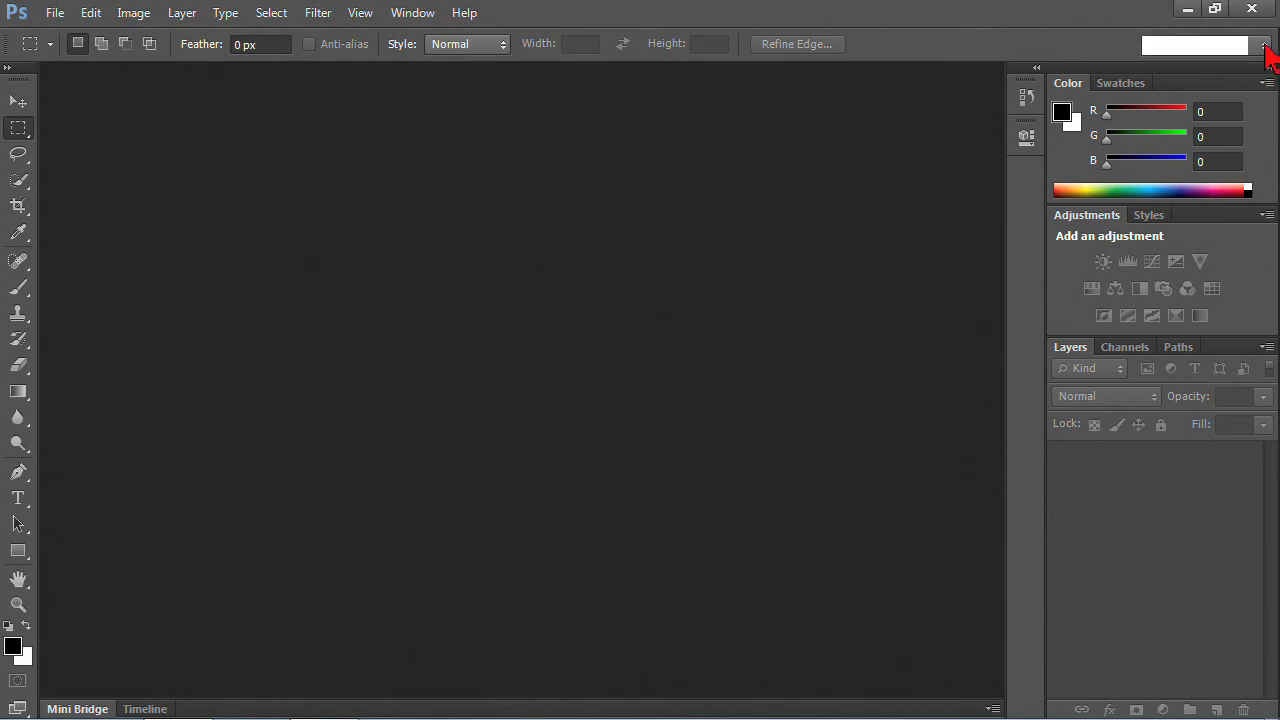
click(1195, 68)
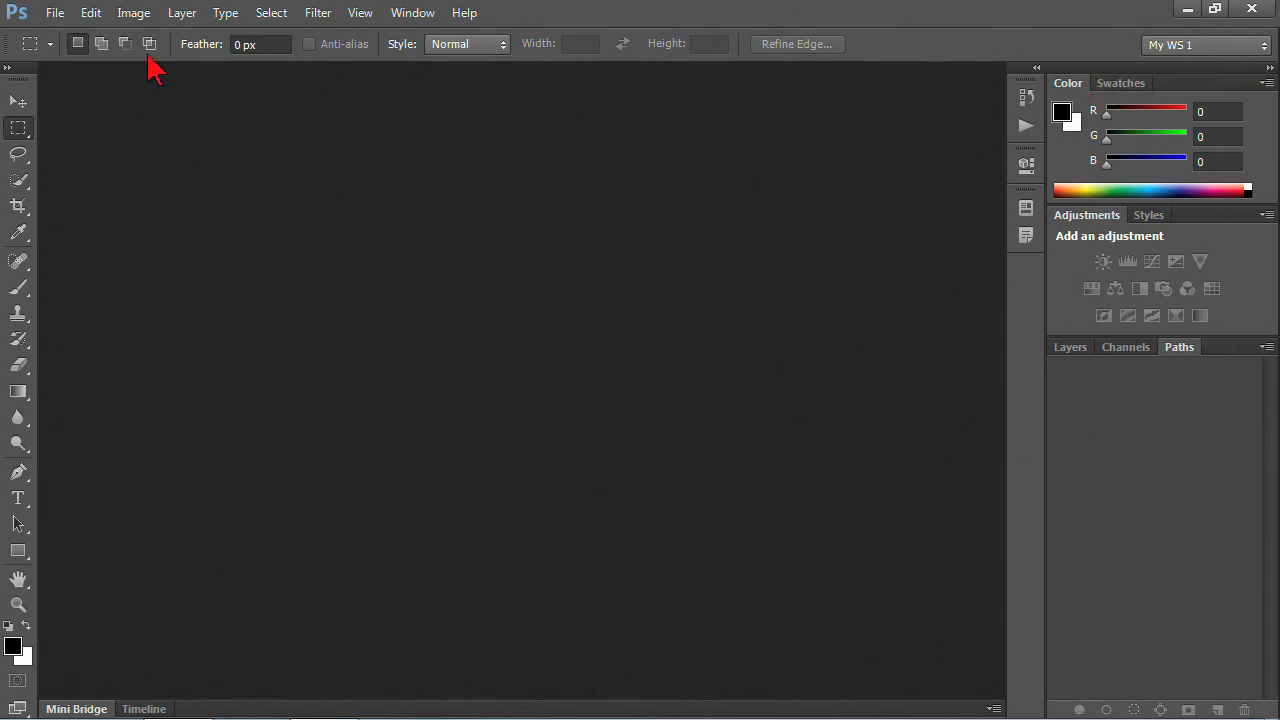
- Open the Plug-Ins preferences, examine the filter and extension panel options, and cancel without changes
click(90, 14)
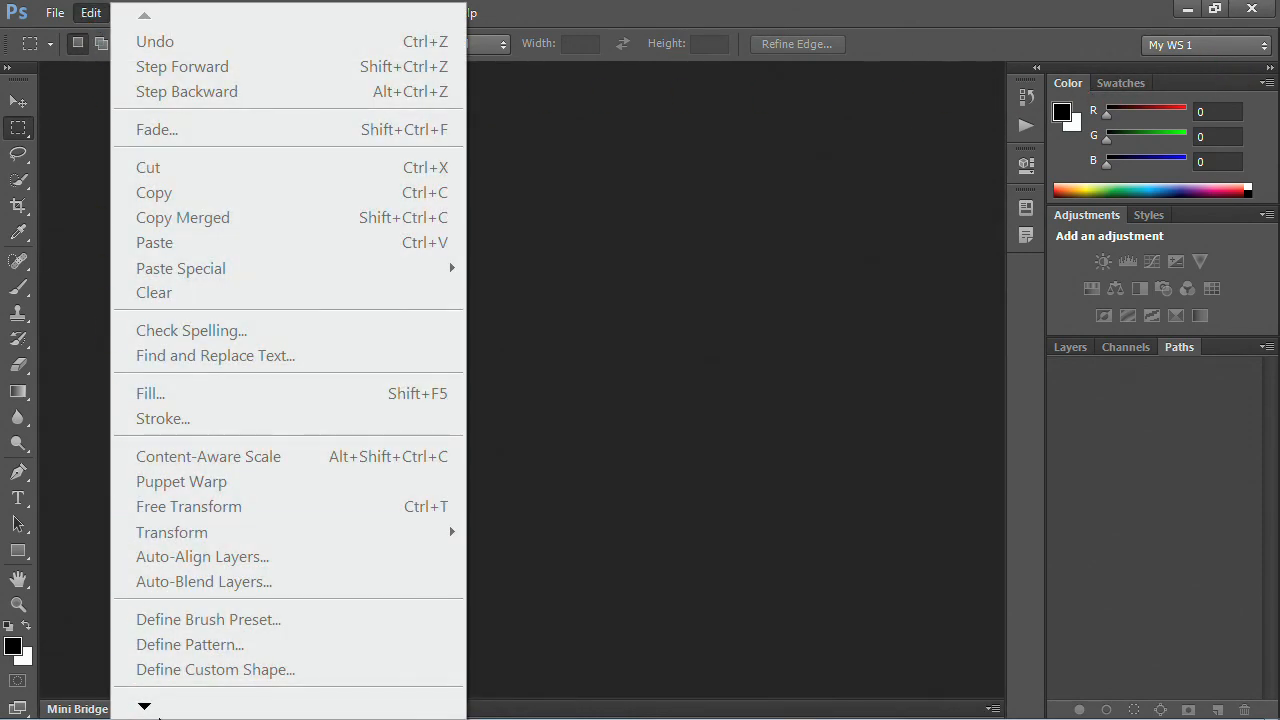
mouse_move(145, 708)
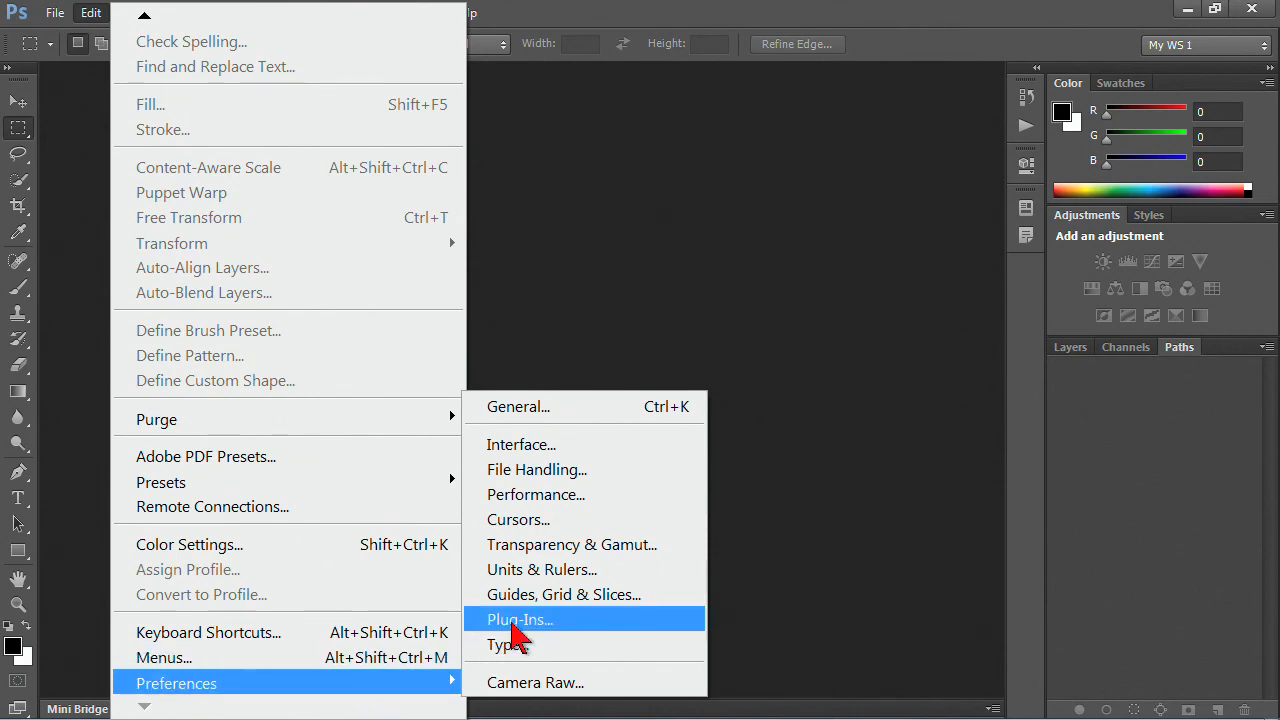
click(516, 620)
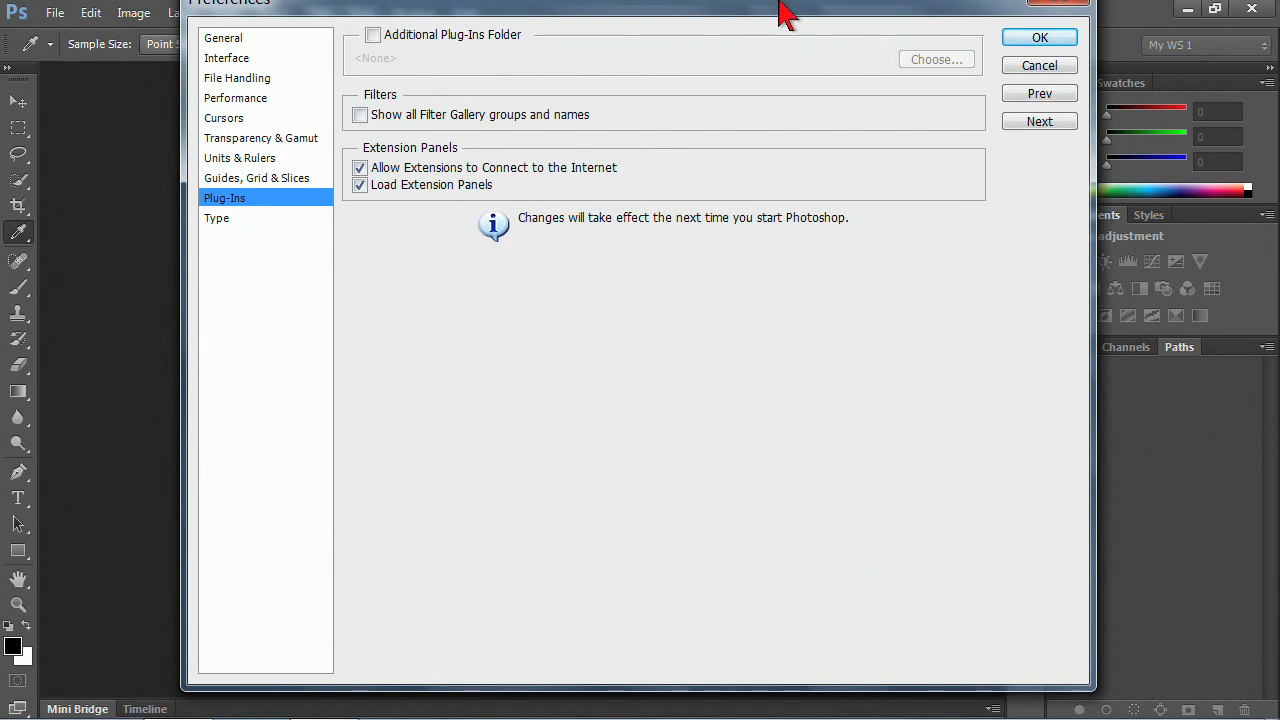
click(1039, 66)
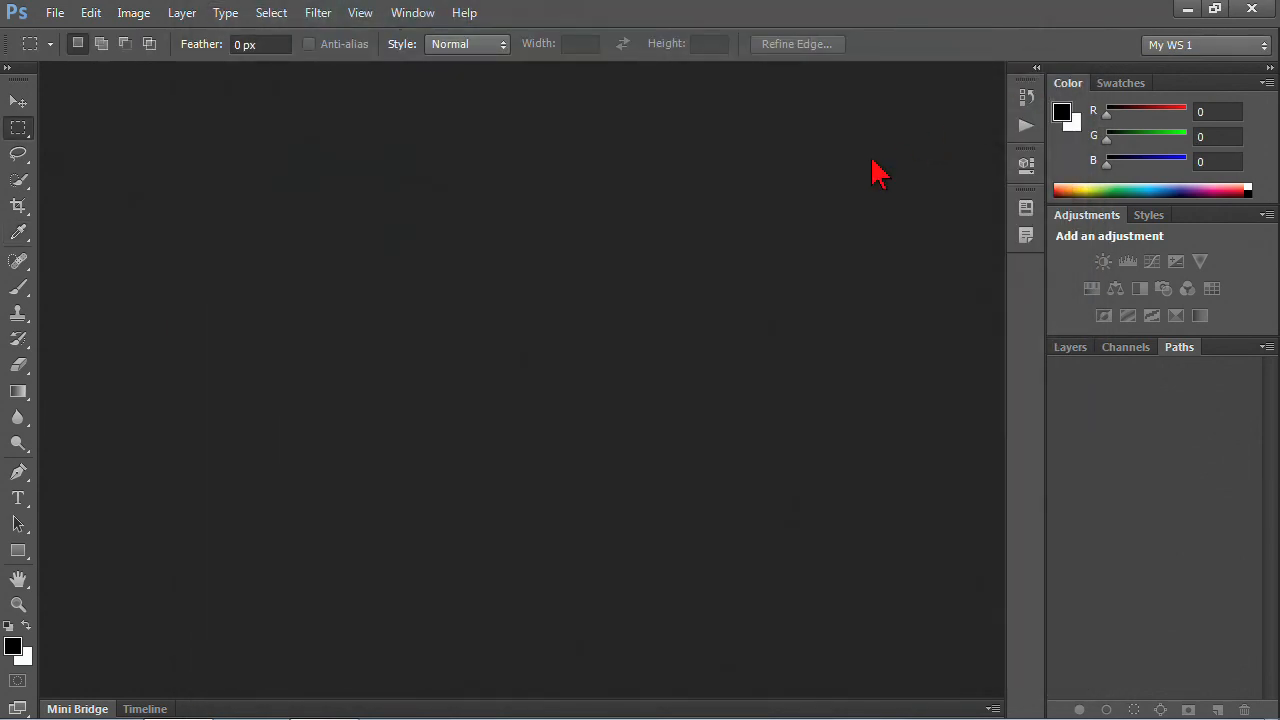